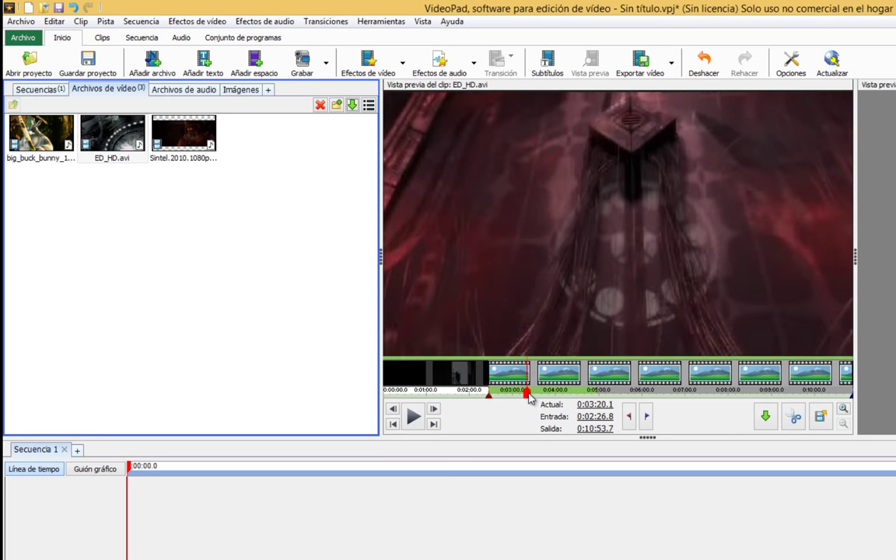
Set the end point of the ED_HD.avi clip to 0:03:29.9 in the clip preview.
{"action": "left_click", "coordinate": [646, 420]}
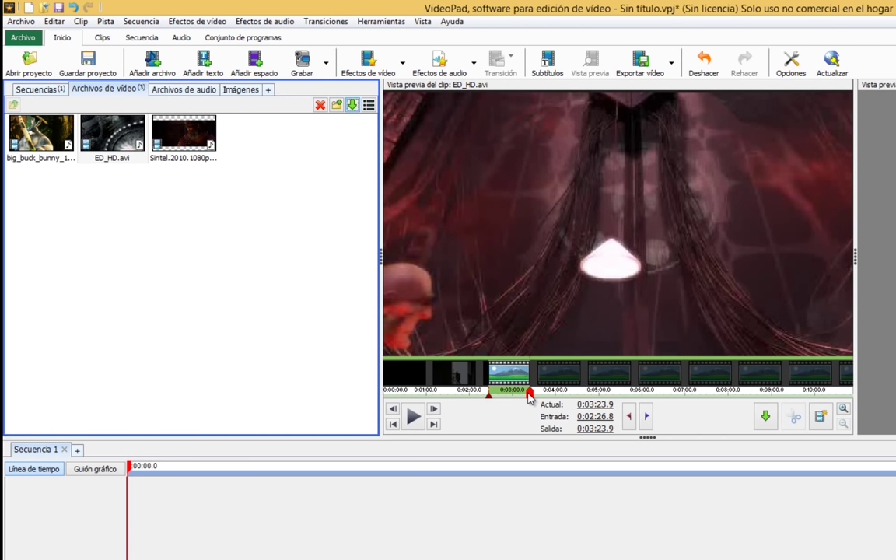
{"action": "mouse_move", "coordinate": [529, 395]}
{"action": "left_mouse_down"}
{"action": "mouse_move", "coordinate": [539, 396]}
{"action": "mouse_move", "coordinate": [528, 395]}
{"action": "left_mouse_up"}
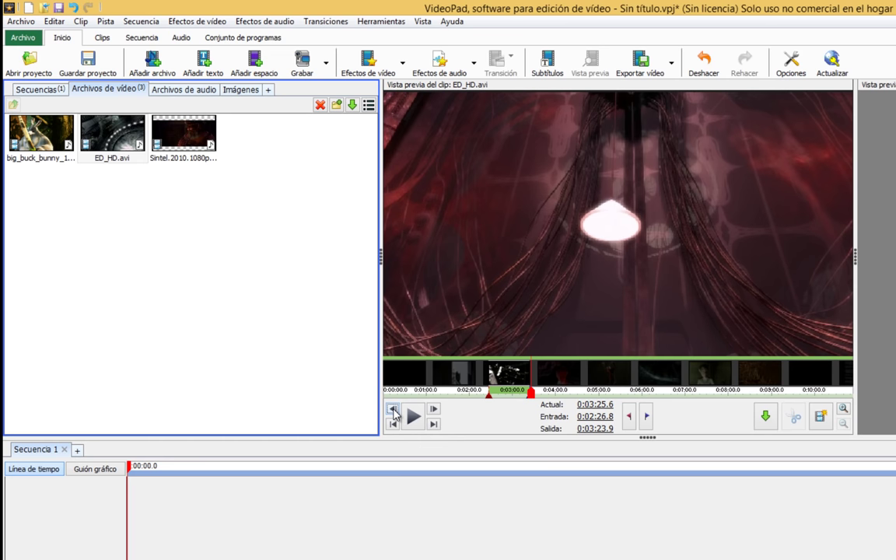
{"action": "left_click", "coordinate": [434, 409]}
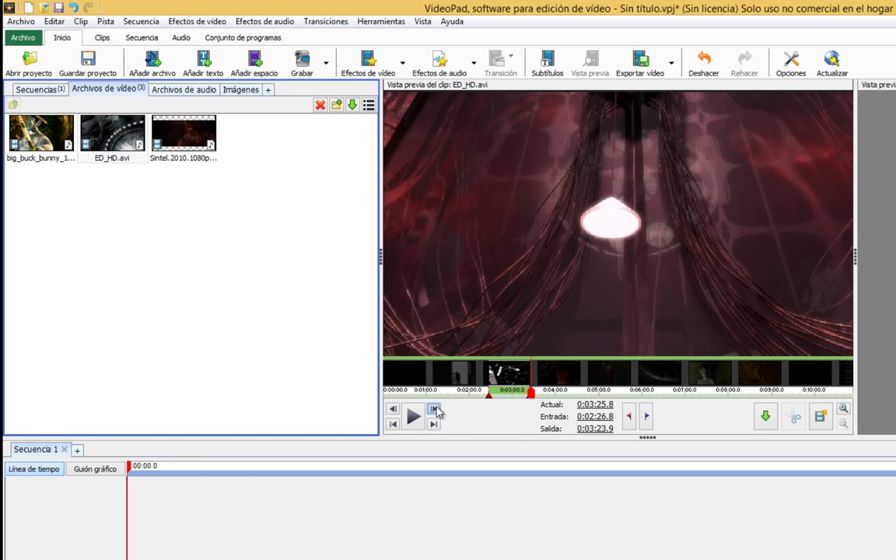
{"action": "left_click", "coordinate": [393, 411]}
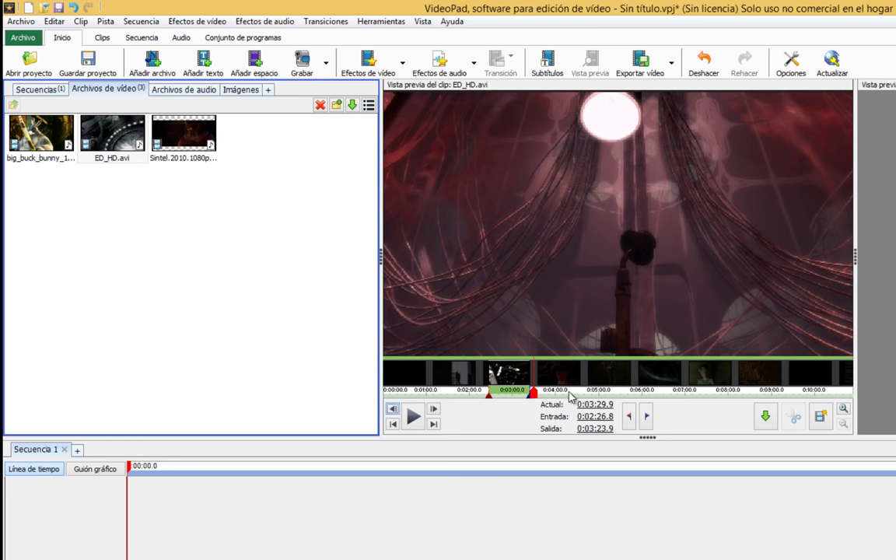
{"action": "left_click", "coordinate": [645, 419]}
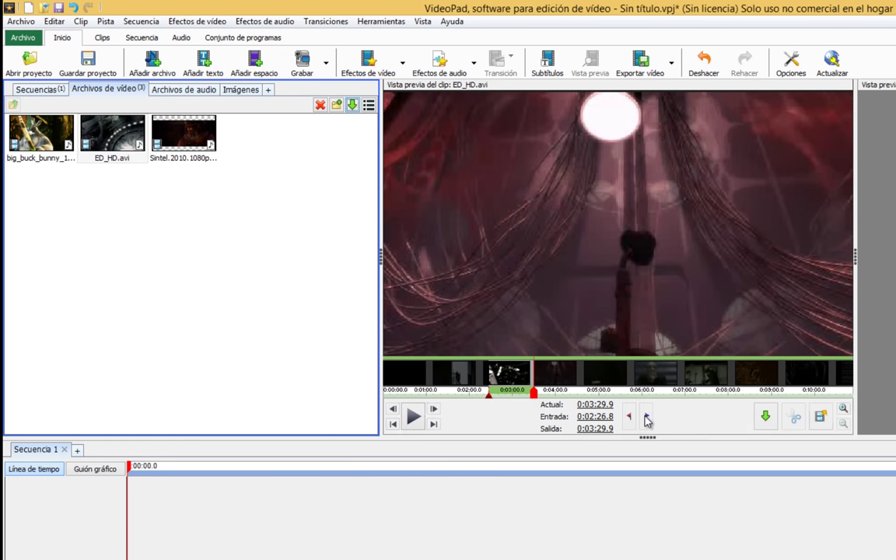
Place the trimmed ED_HD.avi clip in the sequence and move the sequence cursor to 0:00:16.2.
{"action": "left_click", "coordinate": [766, 419]}
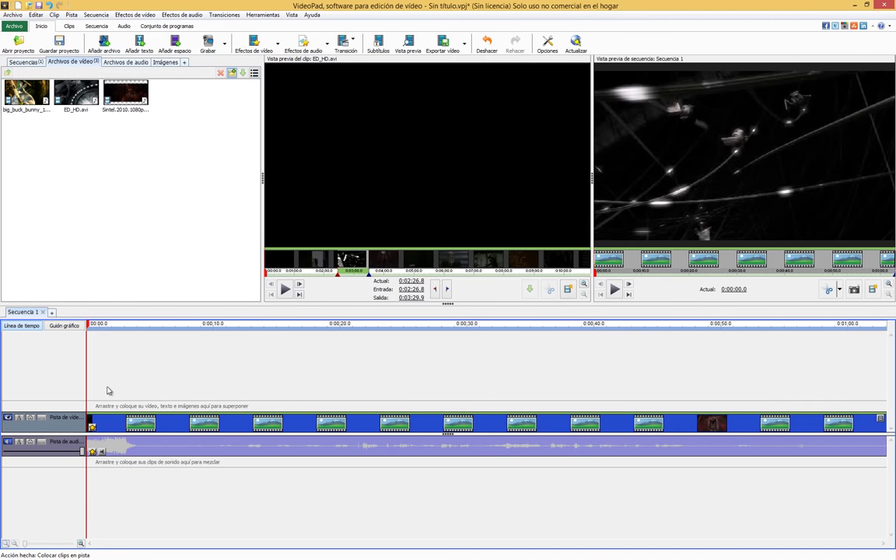
{"action": "left_click_drag", "start_coordinate": [87, 325], "coordinate": [292, 349]}
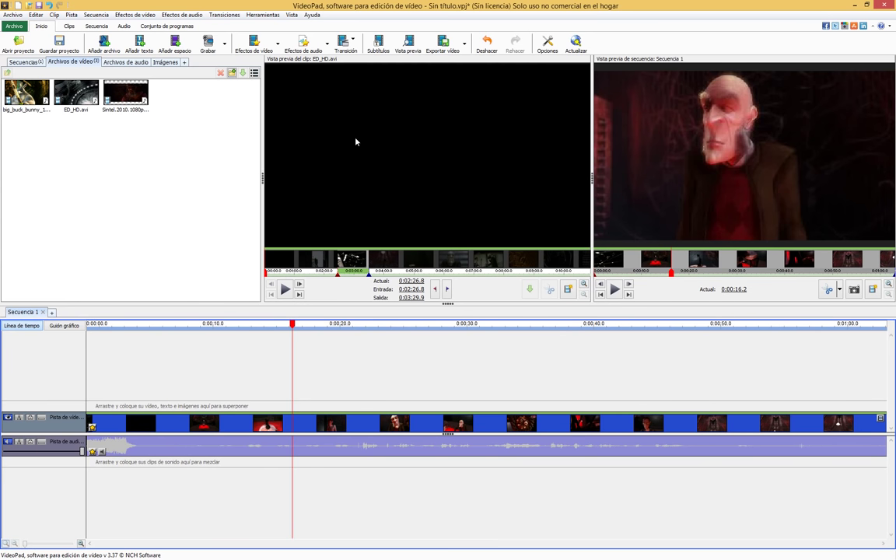
Load the big_buck_bunny clip in the clip preview and roughly trim it from 0:01:43.2 to 0:05:19.1.
{"action": "left_click", "coordinate": [27, 86]}
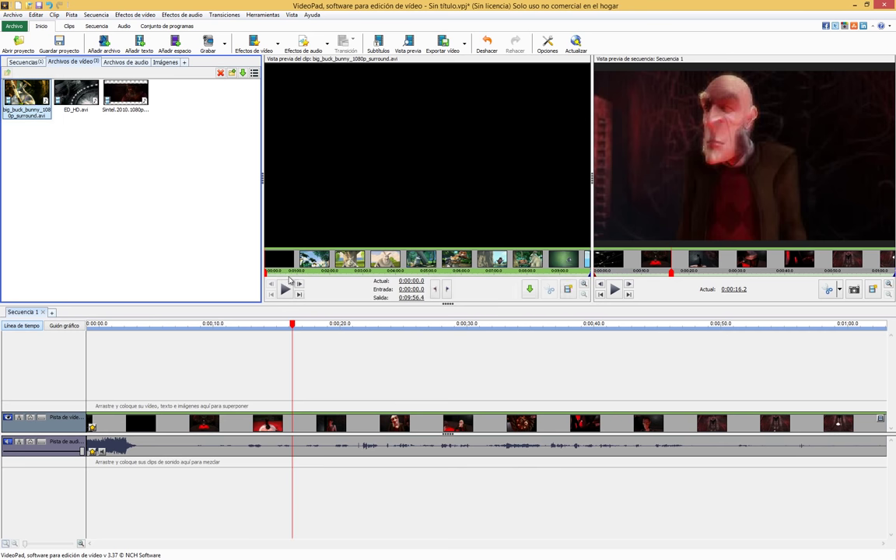
{"action": "left_click_drag", "start_coordinate": [267, 274], "coordinate": [377, 272]}
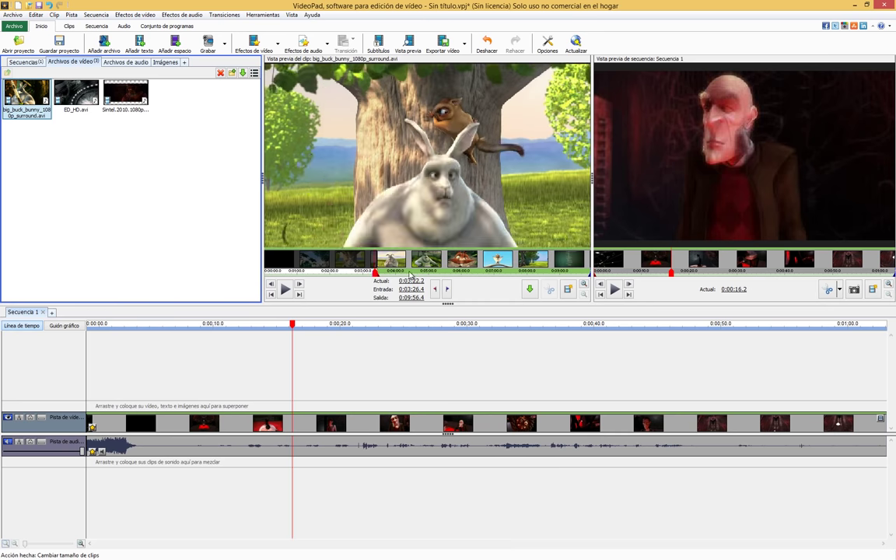
{"action": "left_click", "coordinate": [412, 273]}
{"action": "left_click_drag", "start_coordinate": [377, 274], "coordinate": [320, 273]}
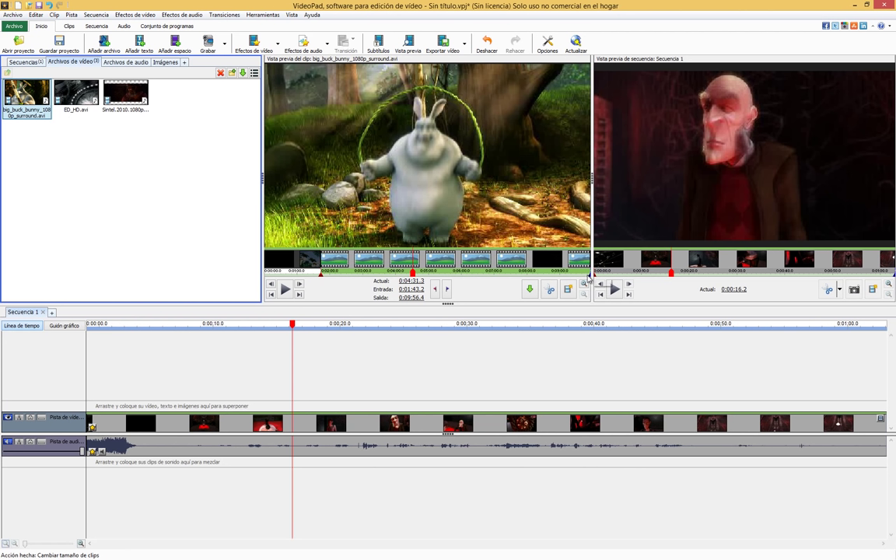
{"action": "left_click_drag", "start_coordinate": [585, 274], "coordinate": [451, 274]}
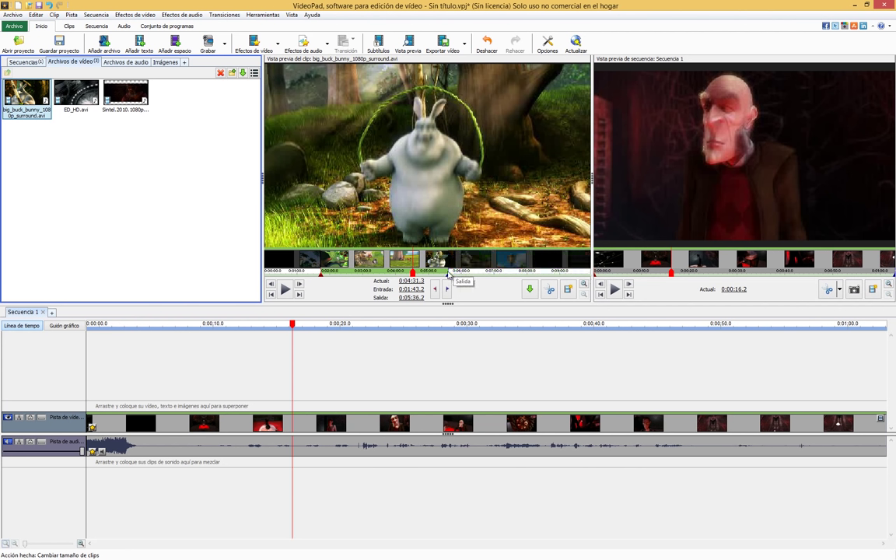
{"action": "mouse_move", "coordinate": [452, 274]}
{"action": "left_mouse_down"}
{"action": "mouse_move", "coordinate": [470, 272]}
{"action": "mouse_move", "coordinate": [437, 272]}
{"action": "left_mouse_up"}
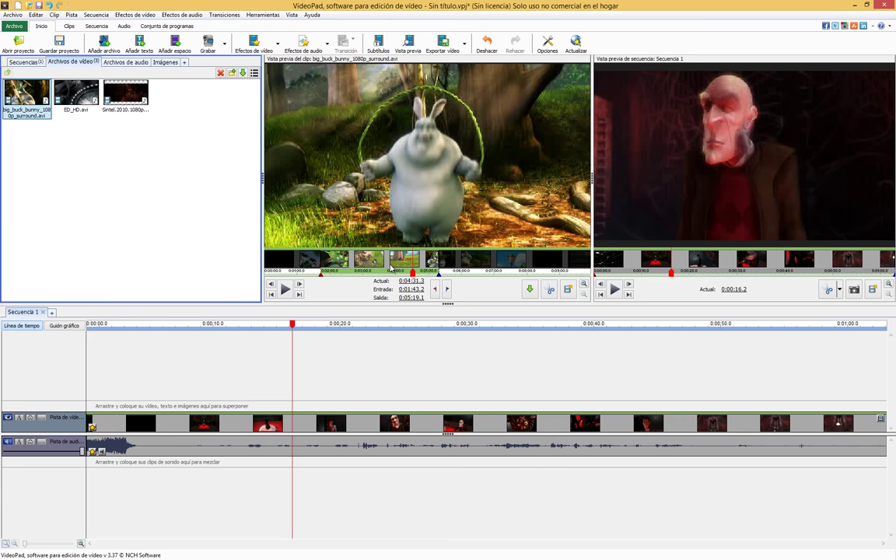
Find the rope-skipping scene in the big_buck_bunny clip and set the clip's start point to 0:04:30.3.
{"action": "scroll", "coordinate": [390, 268], "scroll_direction": "up", "scroll_amount": 3}
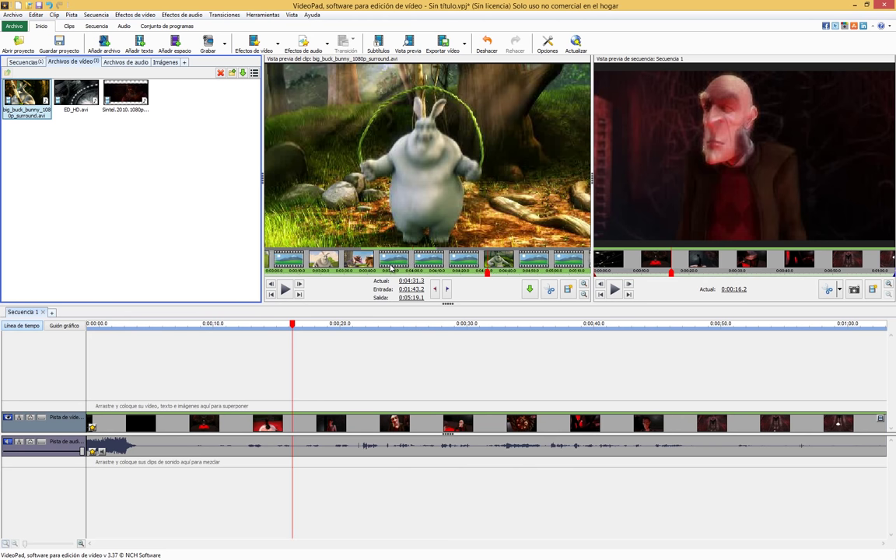
{"action": "scroll", "coordinate": [391, 269], "scroll_direction": "up", "scroll_amount": 5}
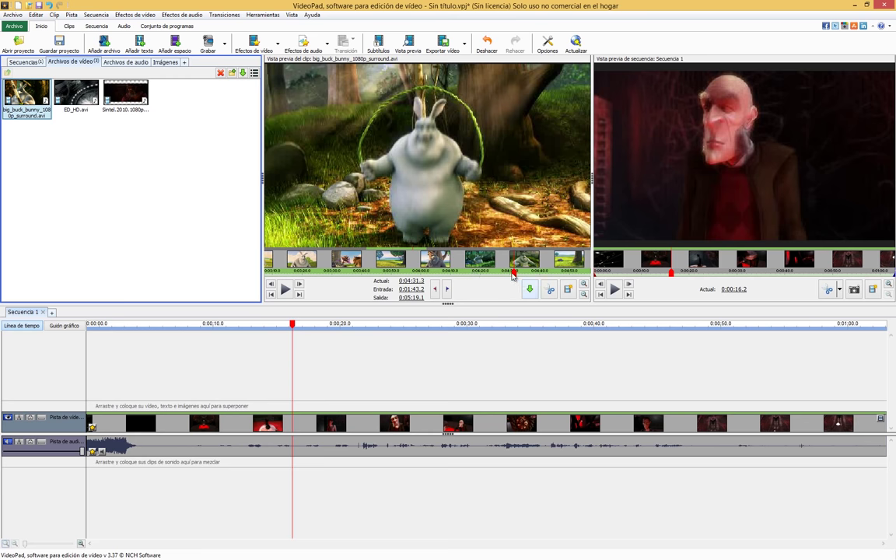
{"action": "mouse_move", "coordinate": [513, 273]}
{"action": "left_mouse_down"}
{"action": "mouse_move", "coordinate": [502, 274]}
{"action": "mouse_move", "coordinate": [511, 274]}
{"action": "left_mouse_up"}
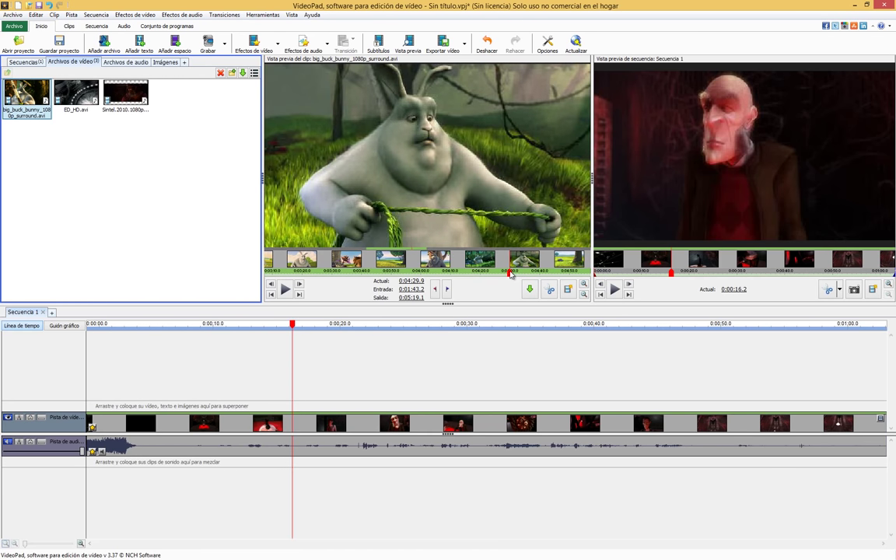
{"action": "left_click_drag", "start_coordinate": [511, 273], "coordinate": [511, 270]}
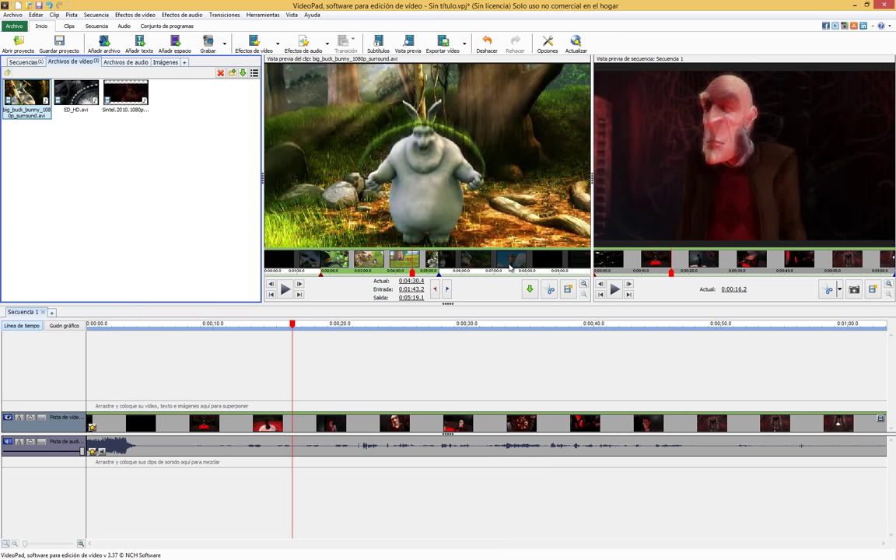
{"action": "mouse_move", "coordinate": [412, 279]}
{"action": "left_mouse_down"}
{"action": "mouse_move", "coordinate": [417, 260]}
{"action": "mouse_move", "coordinate": [411, 270]}
{"action": "mouse_move", "coordinate": [296, 275]}
{"action": "left_mouse_up"}
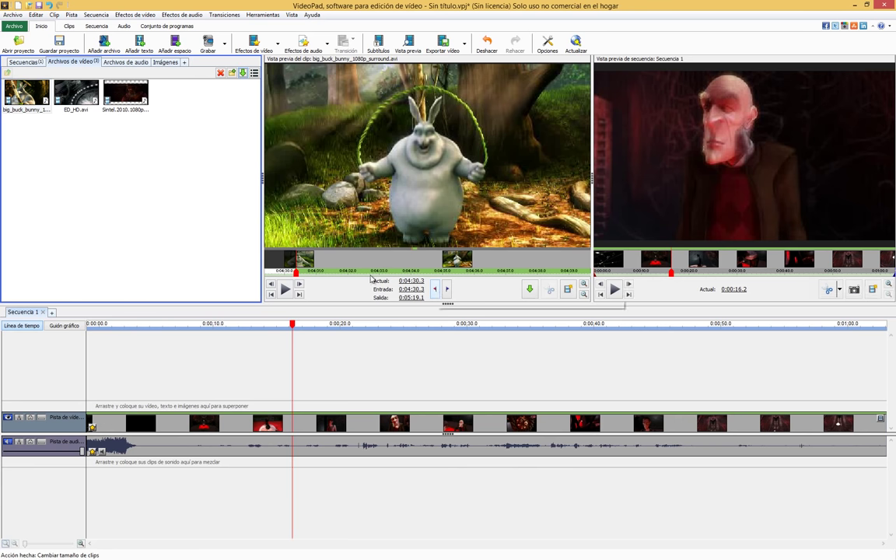
{"action": "mouse_move", "coordinate": [266, 274]}
{"action": "left_mouse_down"}
{"action": "mouse_move", "coordinate": [316, 276]}
{"action": "mouse_move", "coordinate": [295, 275]}
{"action": "left_mouse_up"}
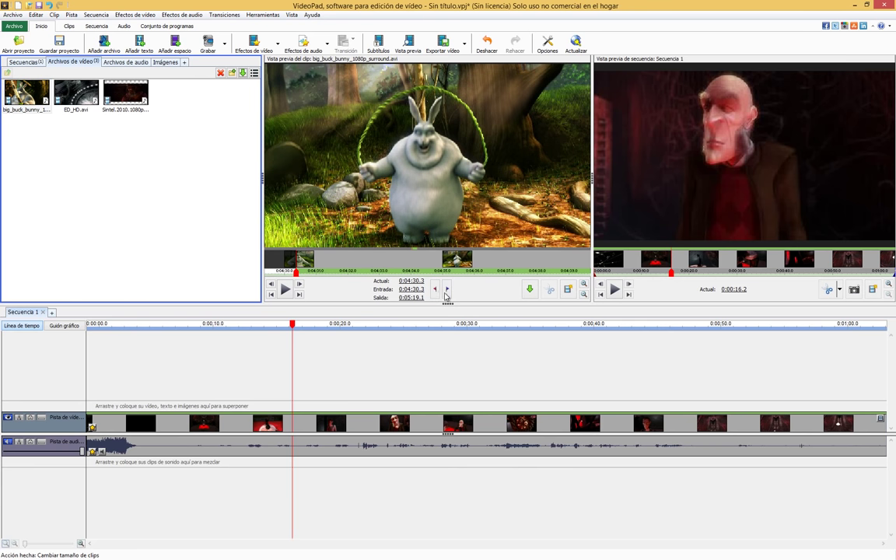
Set the end point of the big_buck_bunny clip to 0:04:33.6.
{"action": "left_click", "coordinate": [313, 273]}
{"action": "left_click_drag", "start_coordinate": [314, 275], "coordinate": [399, 278]}
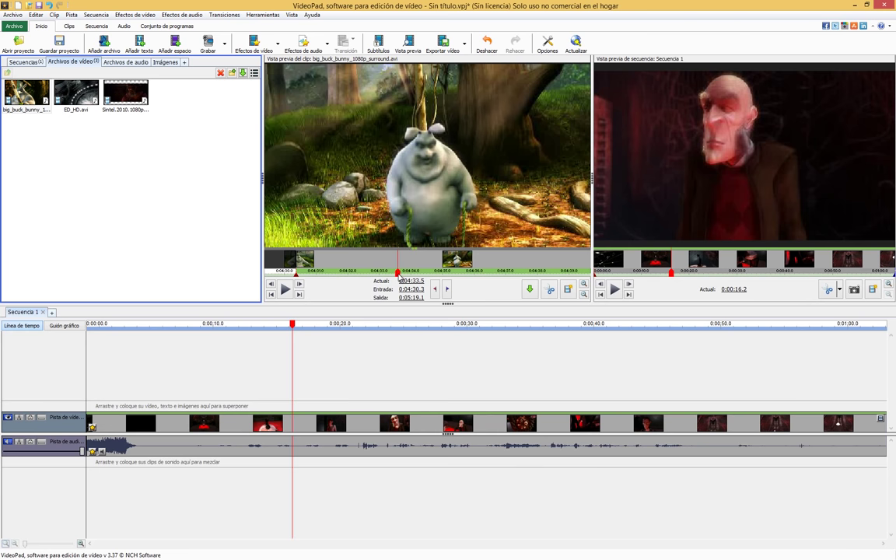
{"action": "left_click", "coordinate": [448, 292]}
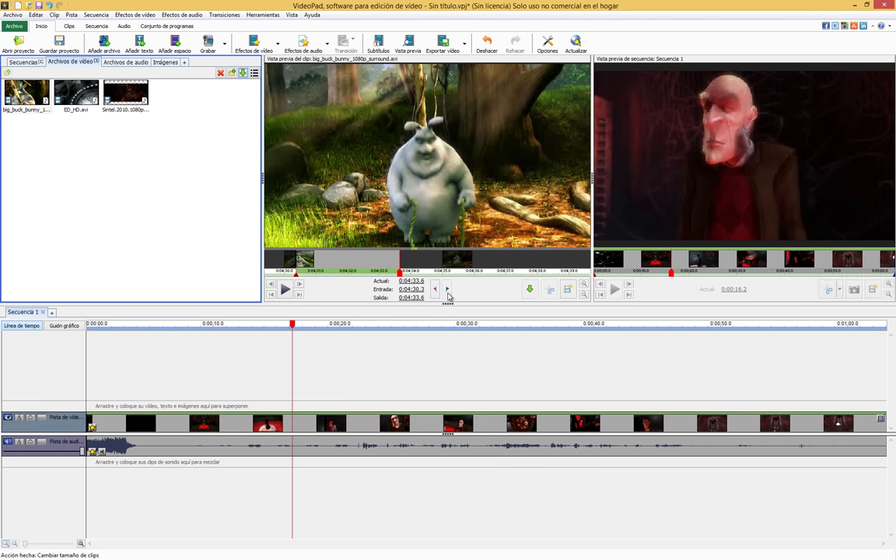
Try placing the trimmed big_buck_bunny clip at the start of the sequence and undo the placement.
{"action": "left_click", "coordinate": [530, 290]}
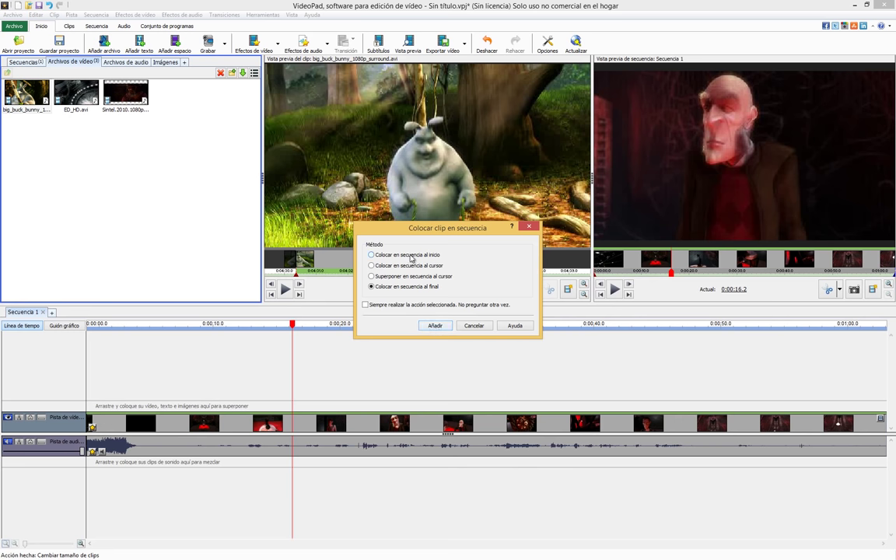
{"action": "left_click", "coordinate": [435, 325]}
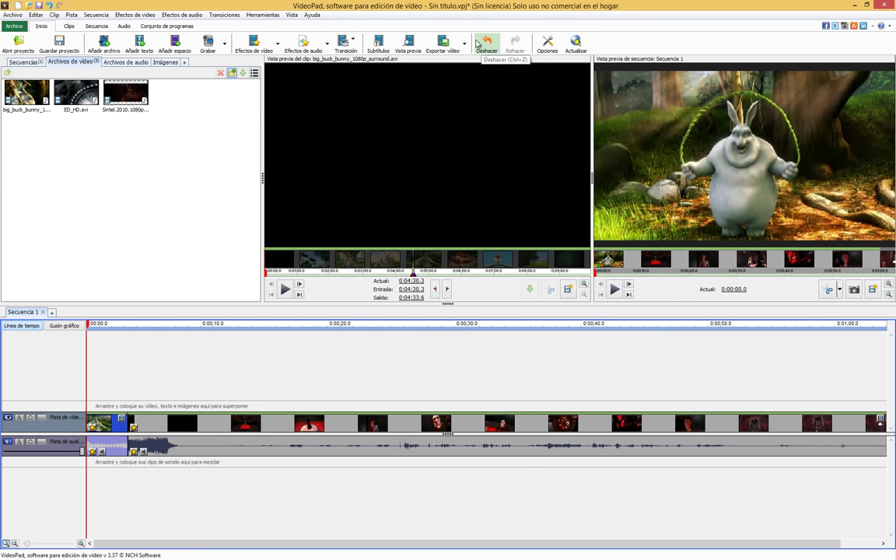
{"action": "left_click", "coordinate": [486, 43]}
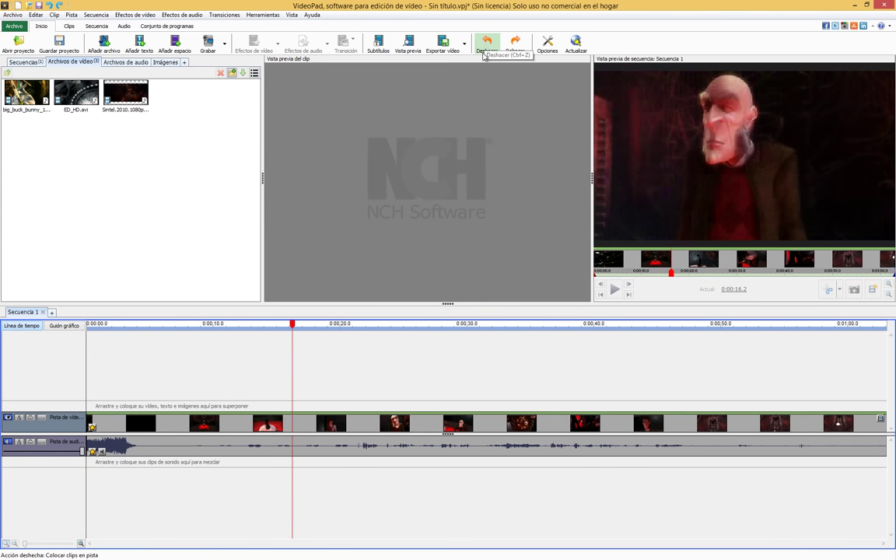
Try inserting the big_buck_bunny clip at the sequence cursor, splitting the ED_HD.avi clip, and undo the placement.
{"action": "left_click", "coordinate": [27, 93]}
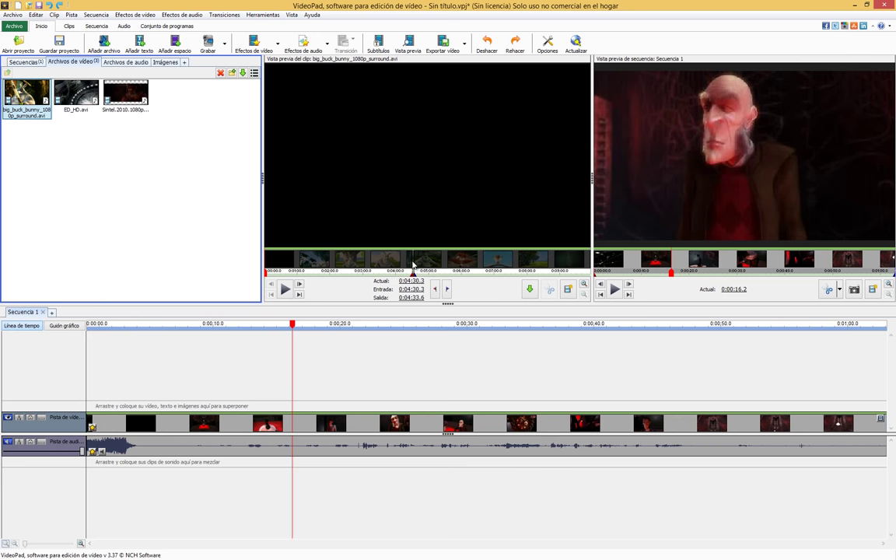
{"action": "scroll", "coordinate": [413, 267], "scroll_direction": "up", "scroll_amount": 5}
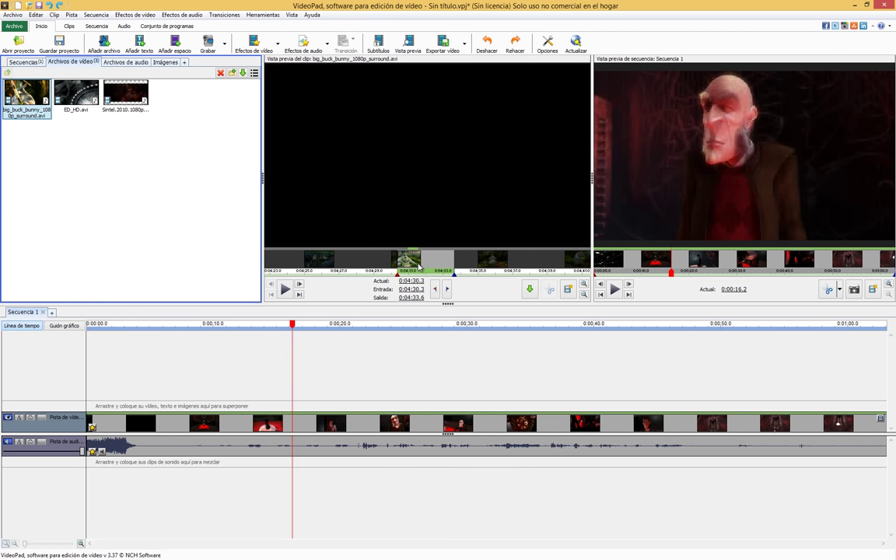
{"action": "left_click", "coordinate": [530, 290]}
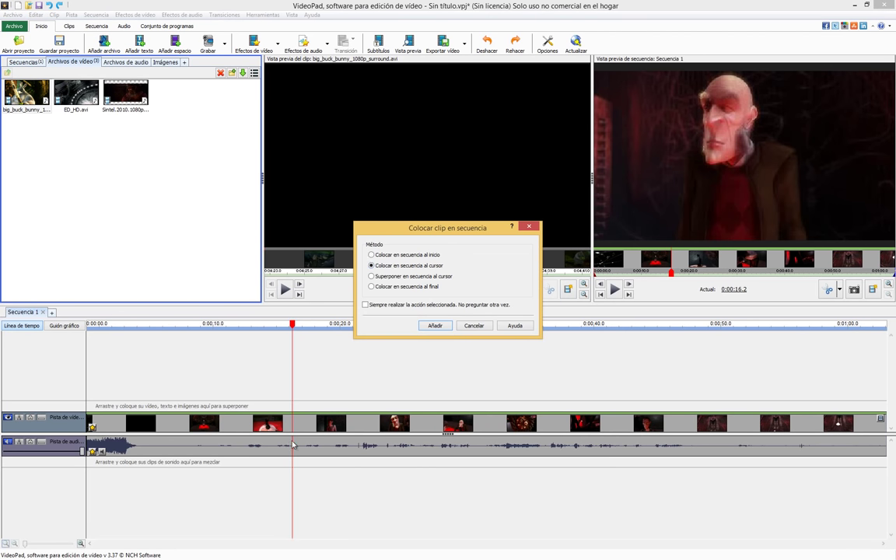
{"action": "left_click", "coordinate": [436, 325]}
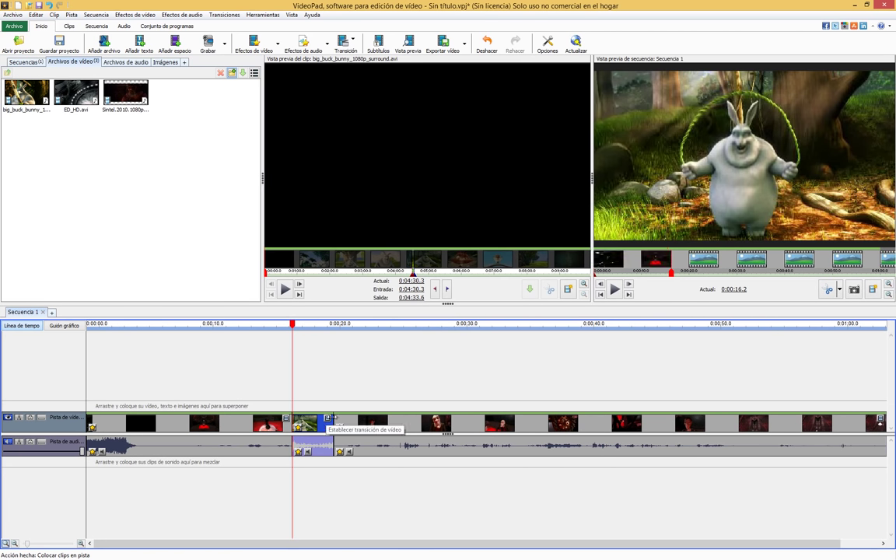
{"action": "left_click", "coordinate": [485, 43]}
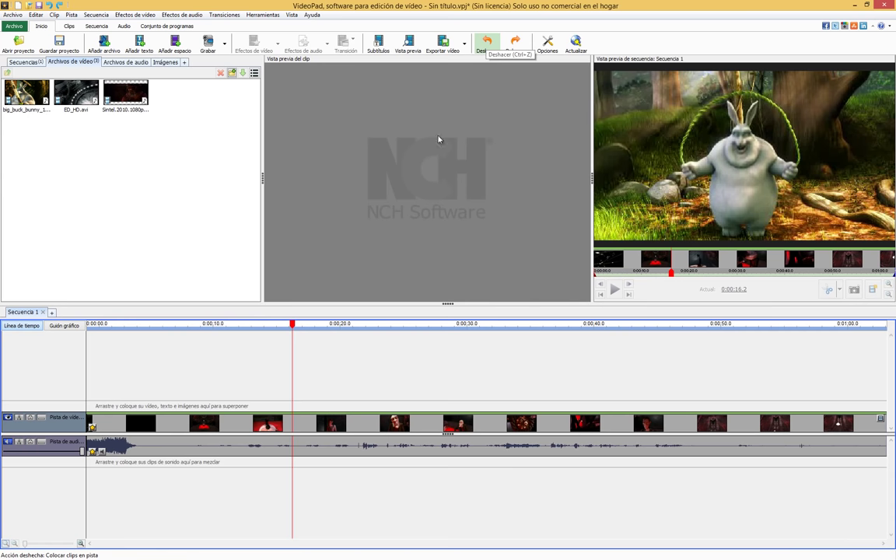
Overlay the trimmed big_buck_bunny clip on the sequence at the 0:00:16.2 cursor position.
{"action": "left_click", "coordinate": [27, 93]}
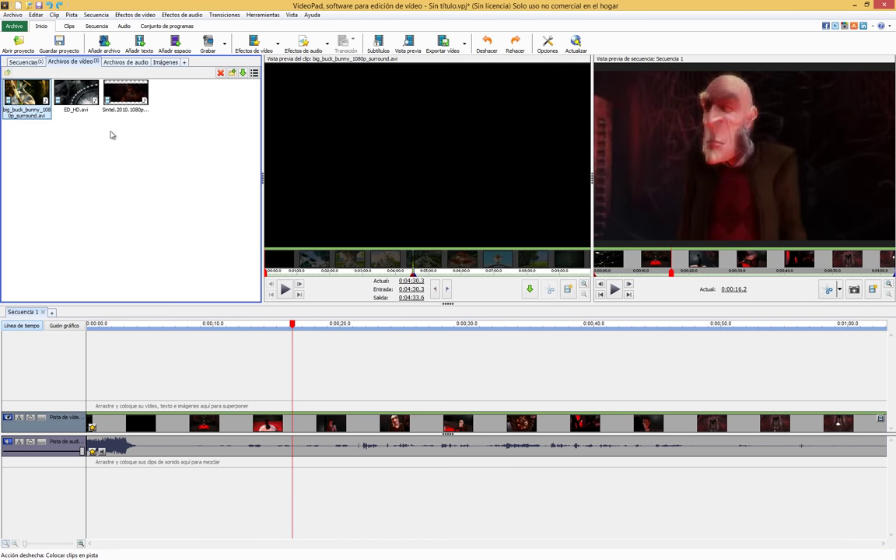
{"action": "left_click", "coordinate": [531, 290]}
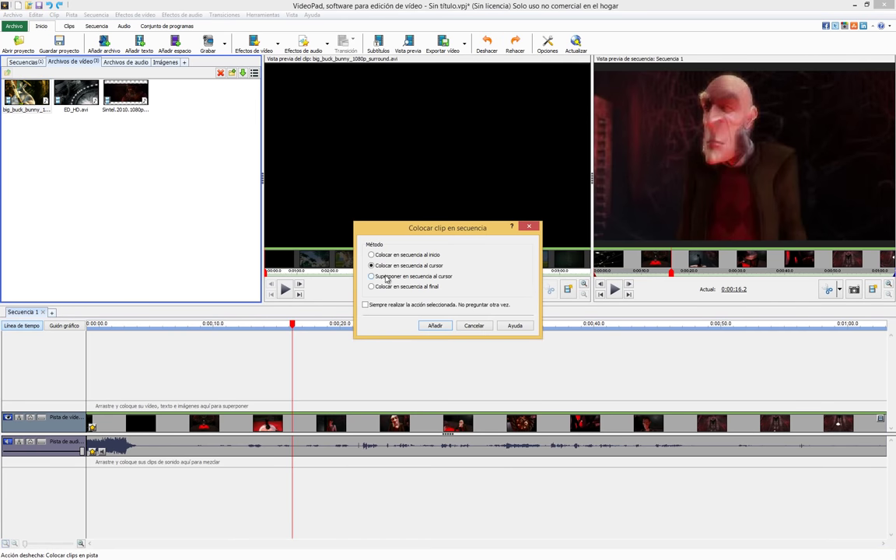
{"action": "left_click", "coordinate": [446, 325]}
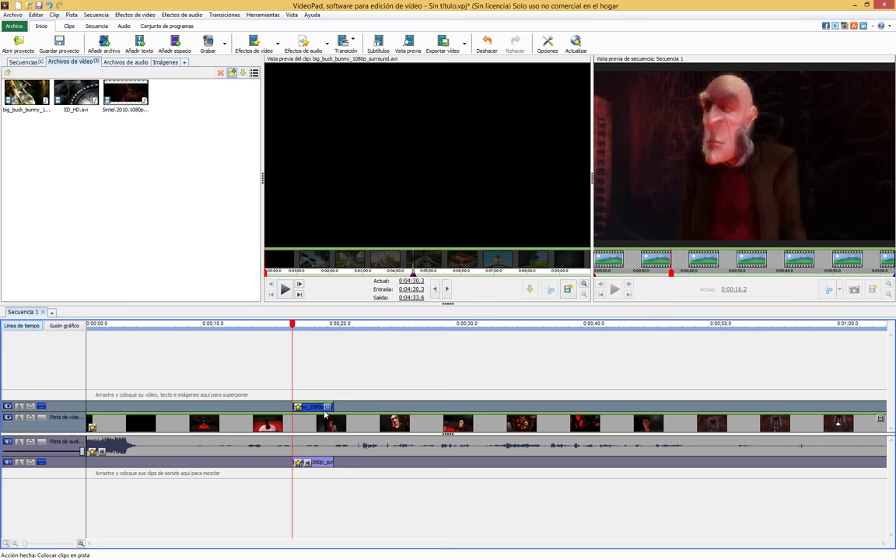
Move the sequence cursor to about 0:00:15.7, just before the overlaid big_buck_bunny clip.
{"action": "left_click", "coordinate": [286, 325]}
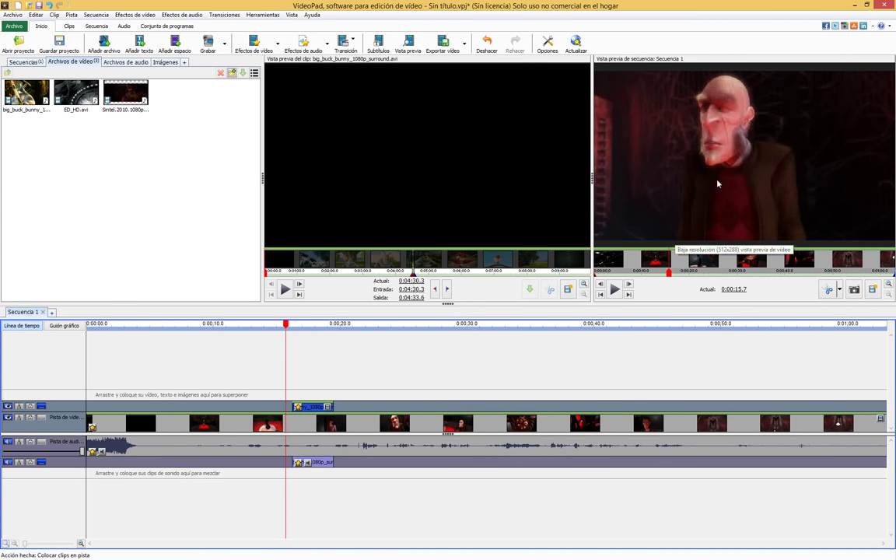
{"action": "left_click", "coordinate": [287, 325]}
{"action": "mouse_move", "coordinate": [287, 325]}
{"action": "left_mouse_down"}
{"action": "mouse_move", "coordinate": [302, 327]}
{"action": "mouse_move", "coordinate": [286, 333]}
{"action": "left_mouse_up"}
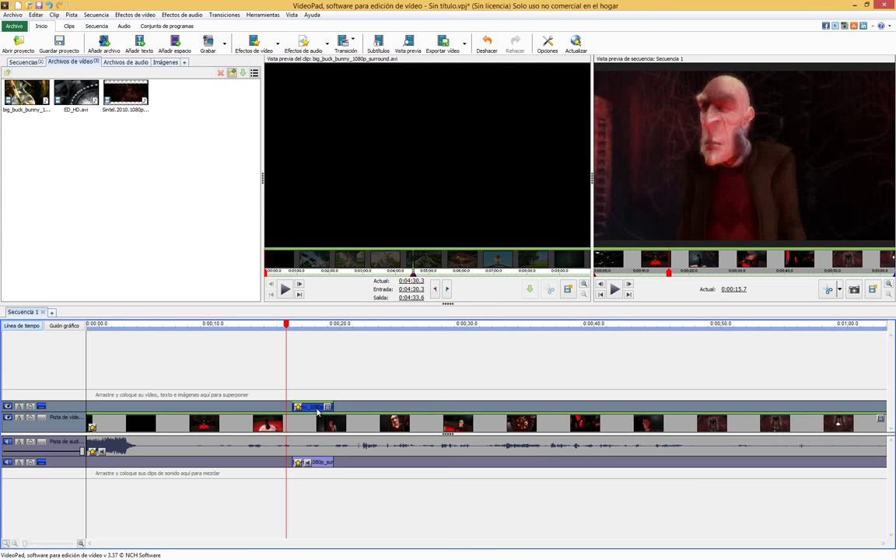
Expand the overlay video track and collapse the video track holding ED_HD.avi.
{"action": "left_click", "coordinate": [42, 408]}
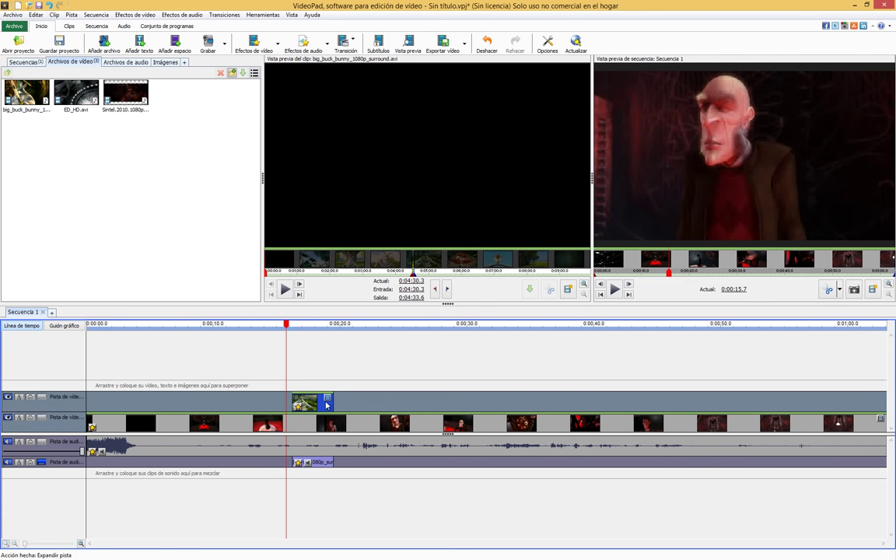
{"action": "left_click", "coordinate": [43, 418]}
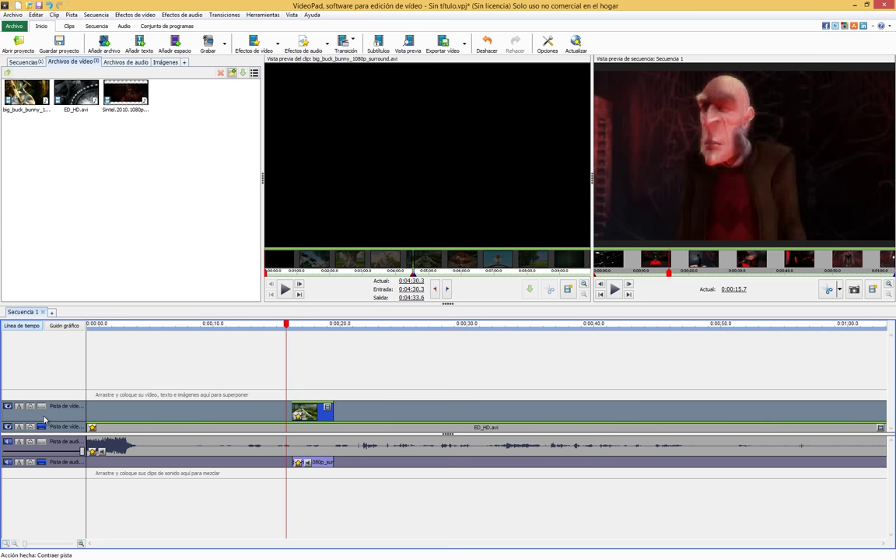
Expand both video tracks and the audio track of the overlaid big_buck_bunny clip.
{"action": "left_click", "coordinate": [44, 408]}
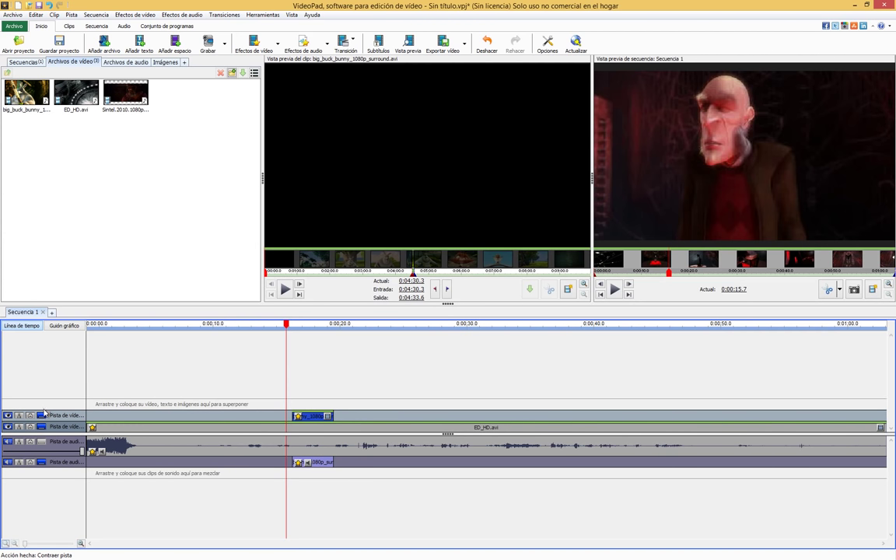
{"action": "left_click", "coordinate": [44, 417]}
{"action": "left_click", "coordinate": [45, 427]}
{"action": "left_click", "coordinate": [45, 463]}
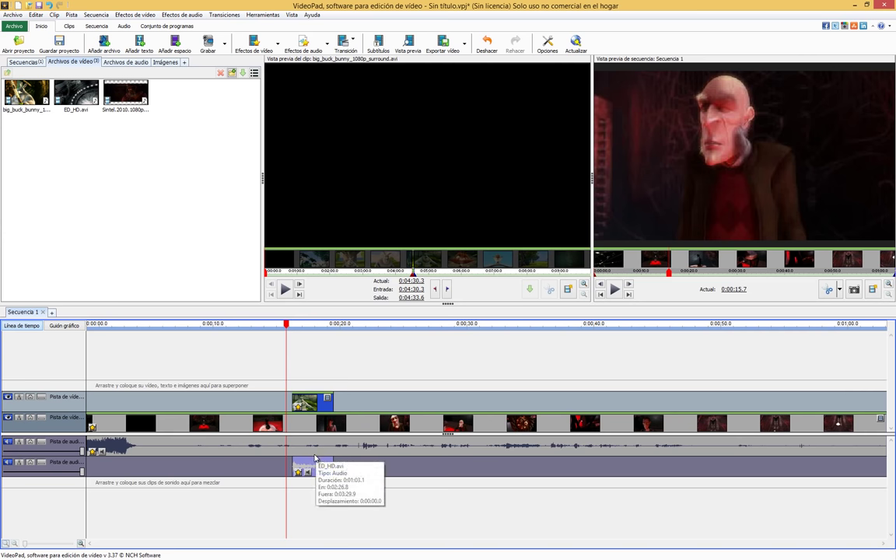
{"action": "scroll", "coordinate": [316, 458], "scroll_direction": "up", "scroll_amount": 3}
{"action": "scroll", "coordinate": [312, 458], "scroll_direction": "up", "scroll_amount": 3}
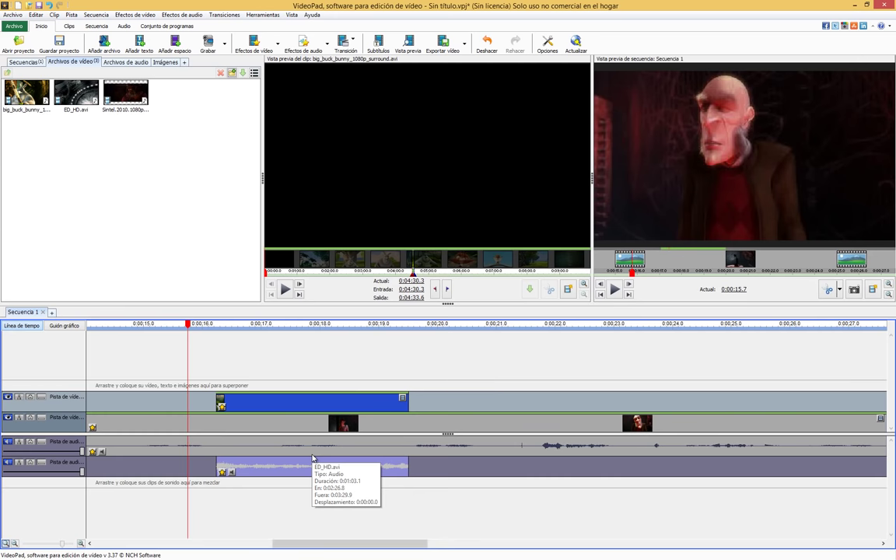
{"action": "scroll", "coordinate": [312, 457], "scroll_direction": "down", "scroll_amount": 2}
{"action": "scroll", "coordinate": [312, 458], "scroll_direction": "down", "scroll_amount": 3}
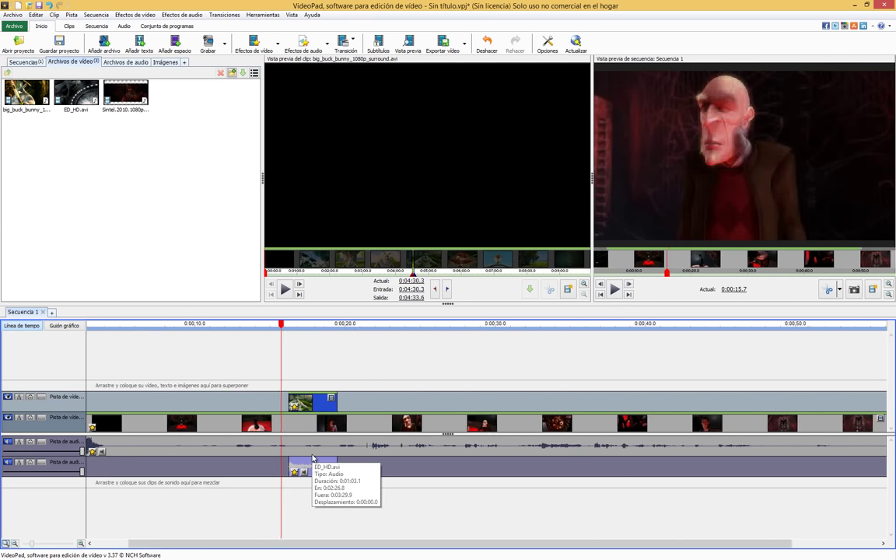
Undo the track display changes and the overlay placement of the big_buck_bunny clip.
{"action": "left_click", "coordinate": [486, 45]}
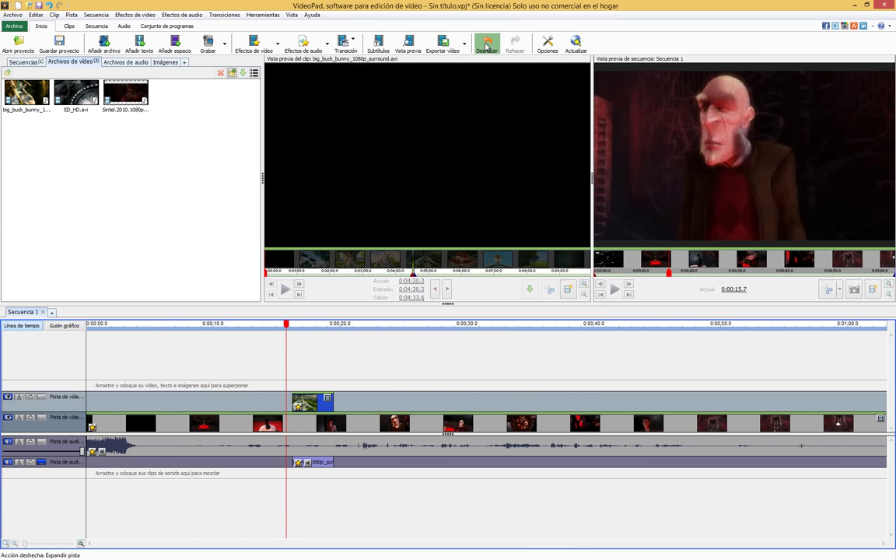
{"action": "left_click", "coordinate": [486, 45]}
{"action": "left_click", "coordinate": [486, 45]}
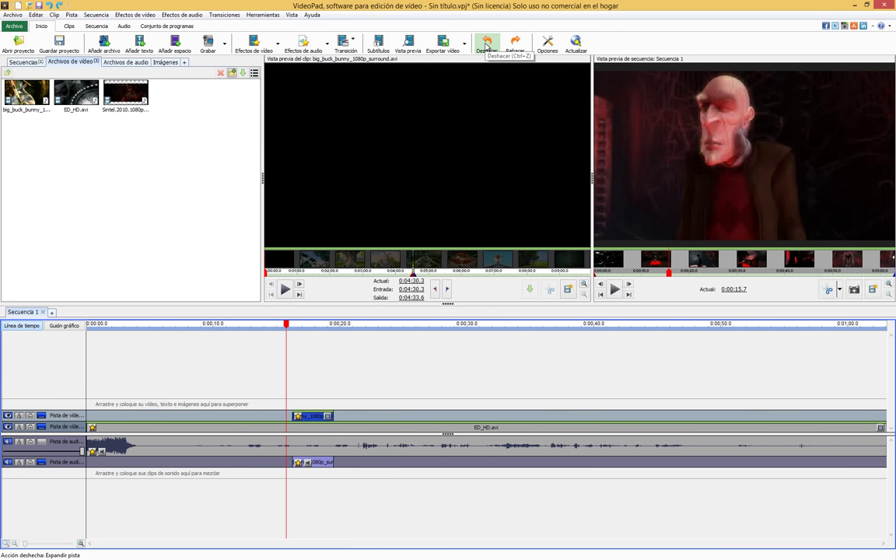
{"action": "left_click", "coordinate": [486, 45]}
{"action": "left_click", "coordinate": [486, 45]}
{"action": "left_click", "coordinate": [486, 45]}
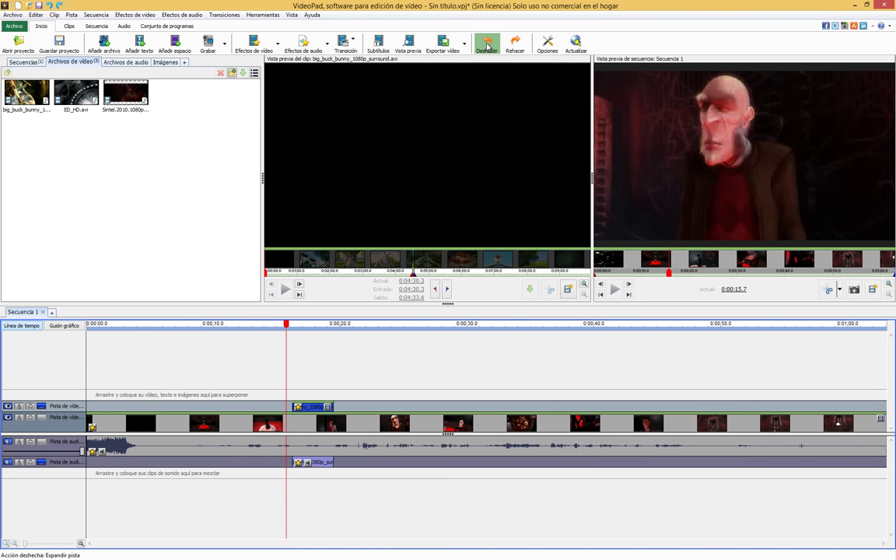
{"action": "left_click", "coordinate": [486, 46]}
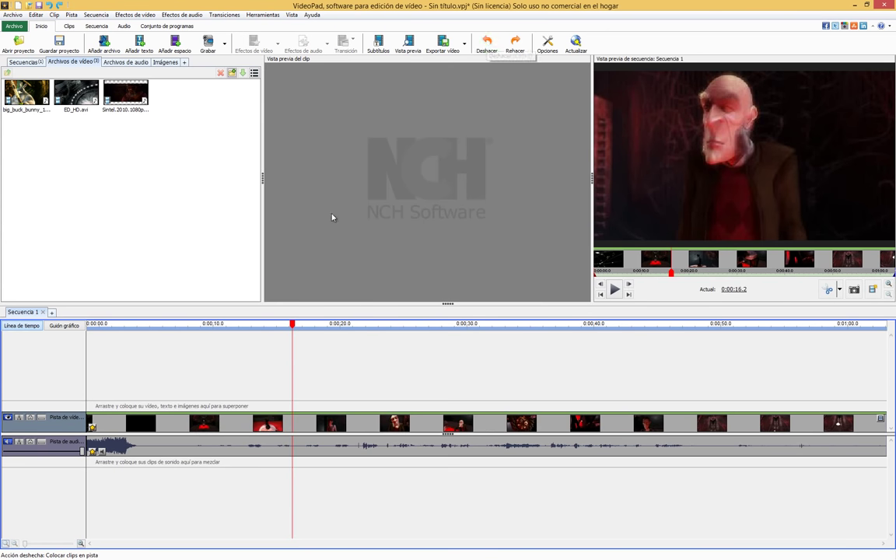
Place the trimmed big_buck_bunny clip at the end of the sequence.
{"action": "left_click", "coordinate": [25, 93]}
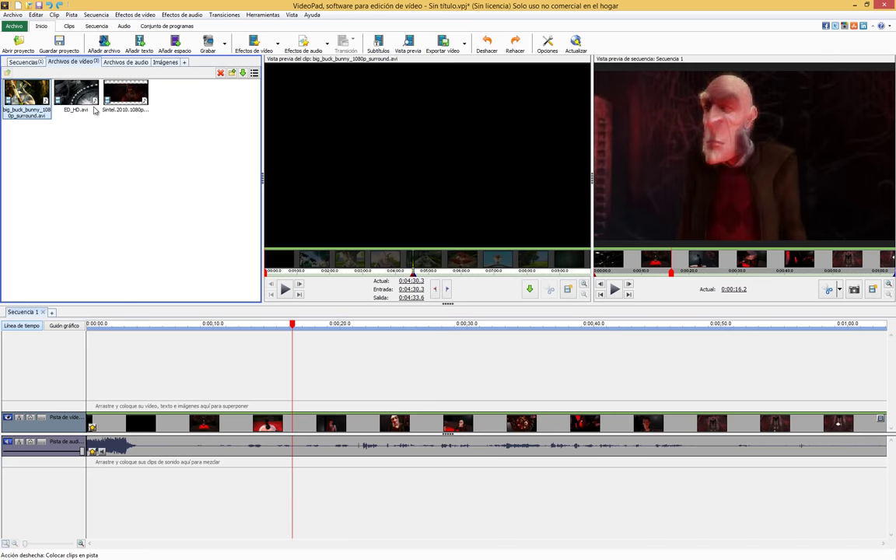
{"action": "left_click", "coordinate": [528, 290]}
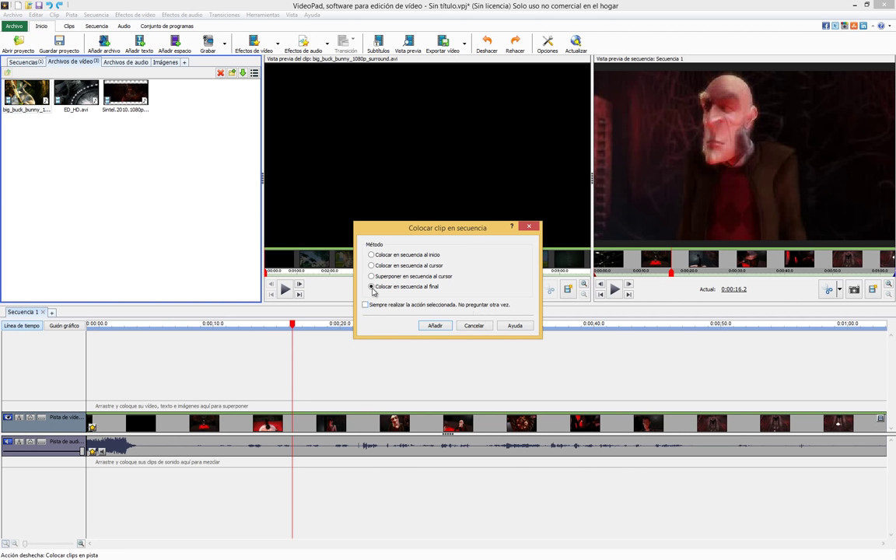
{"action": "left_click", "coordinate": [434, 326]}
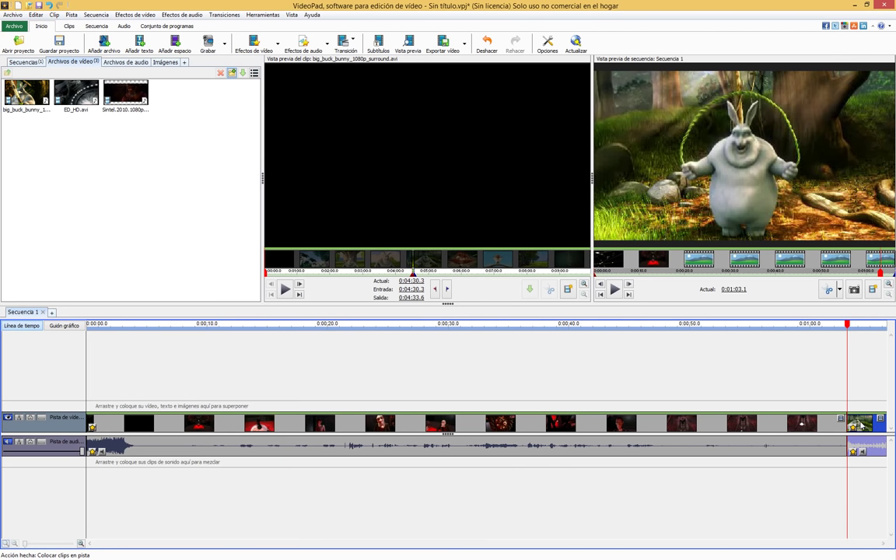
Move the sequence cursor to 0:00:25.1, view the split options and select the ED_HD.avi clip in the timeline.
{"action": "left_click_drag", "start_coordinate": [109, 326], "coordinate": [386, 330]}
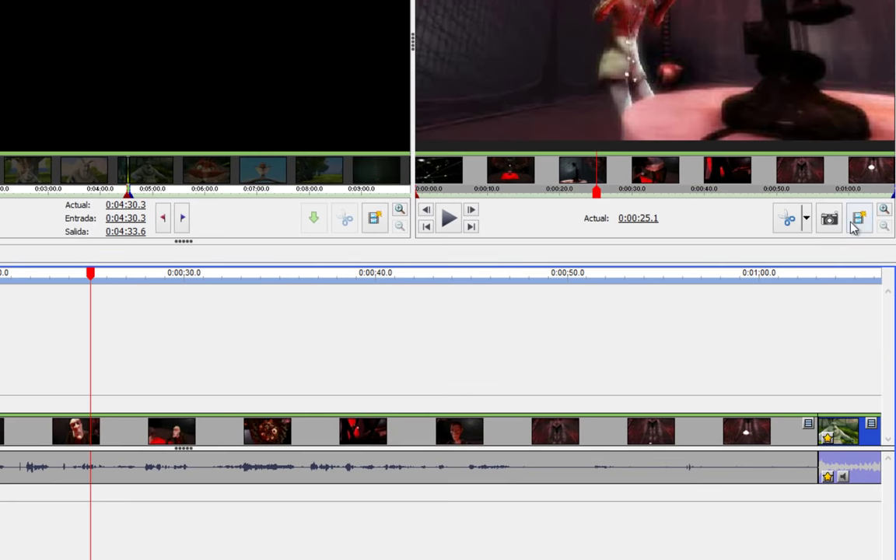
{"action": "left_click", "coordinate": [807, 220]}
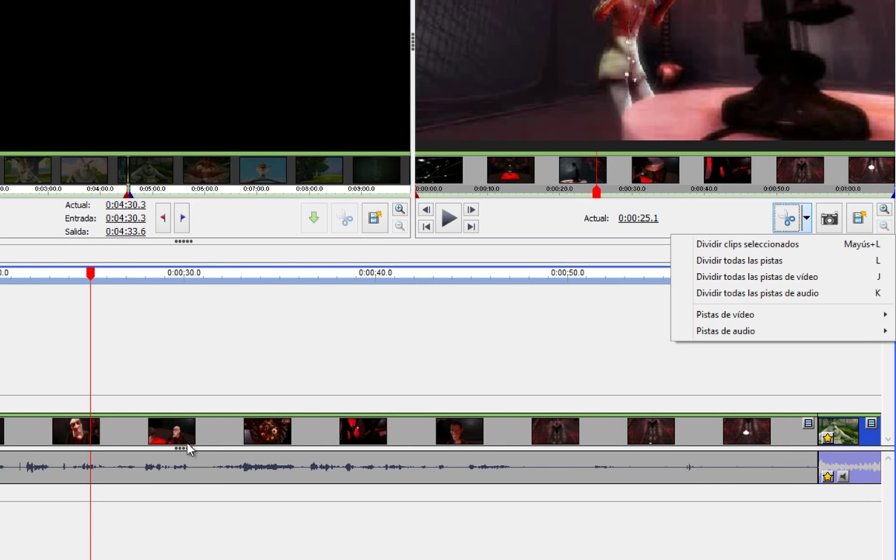
{"action": "left_click", "coordinate": [116, 426]}
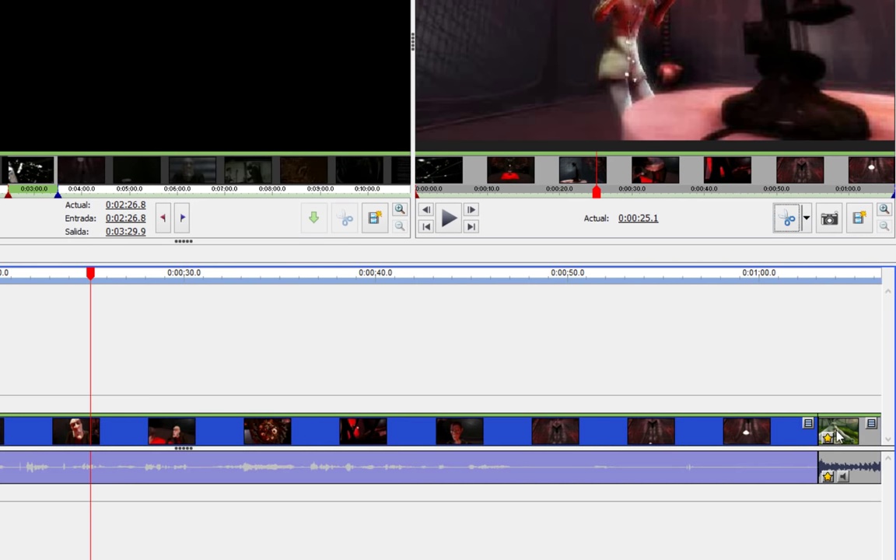
Move the big_buck_bunny clip from the sequence's end to an overlay track so that it ends at the 0:00:25.1 cursor.
{"action": "left_click_drag", "start_coordinate": [839, 437], "coordinate": [129, 420]}
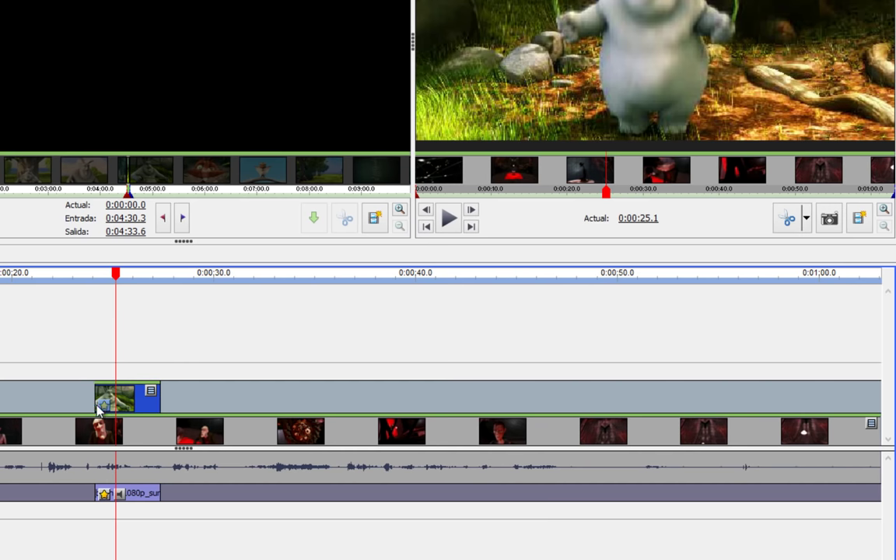
{"action": "key", "text": "ctrl+z"}
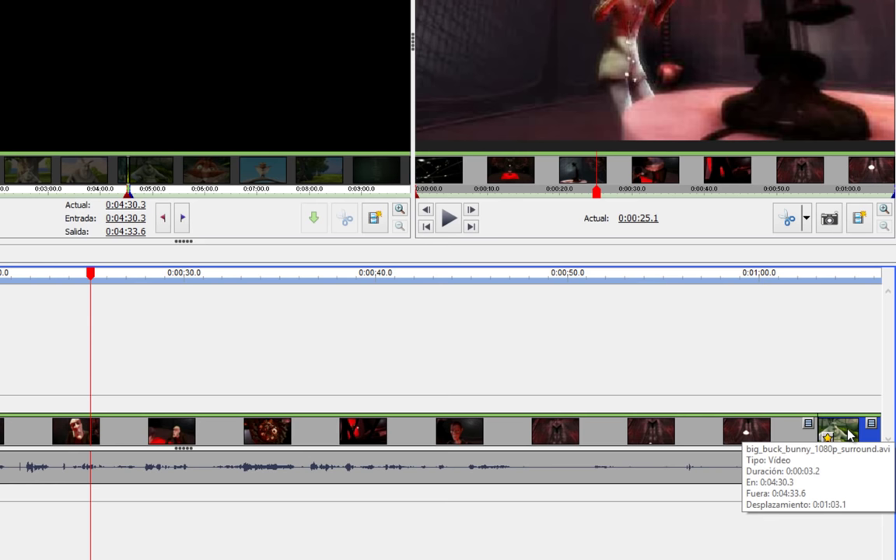
{"action": "left_click_drag", "start_coordinate": [849, 434], "coordinate": [64, 406]}
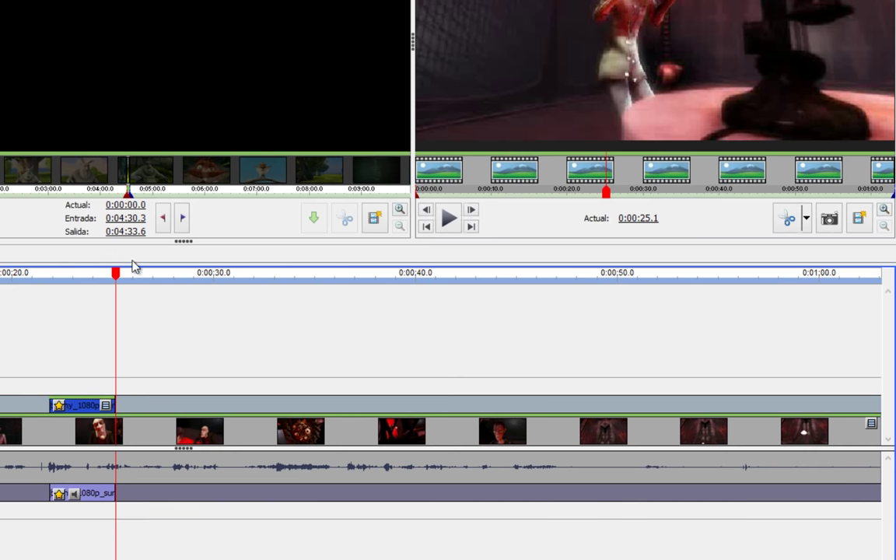
Try splitting all tracks at 0:00:23.2, inside the overlaid big_buck_bunny clip, and undo the split.
{"action": "left_click_drag", "start_coordinate": [115, 276], "coordinate": [78, 274]}
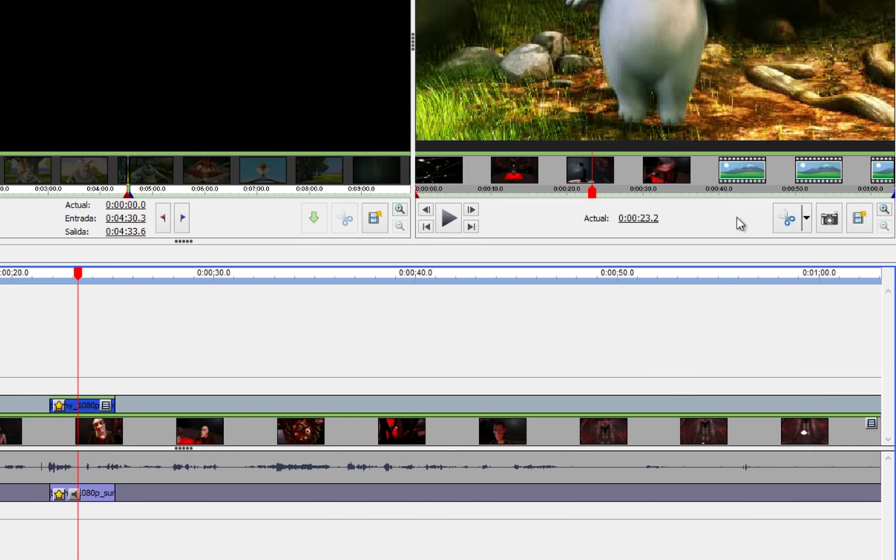
{"action": "left_click", "coordinate": [807, 219]}
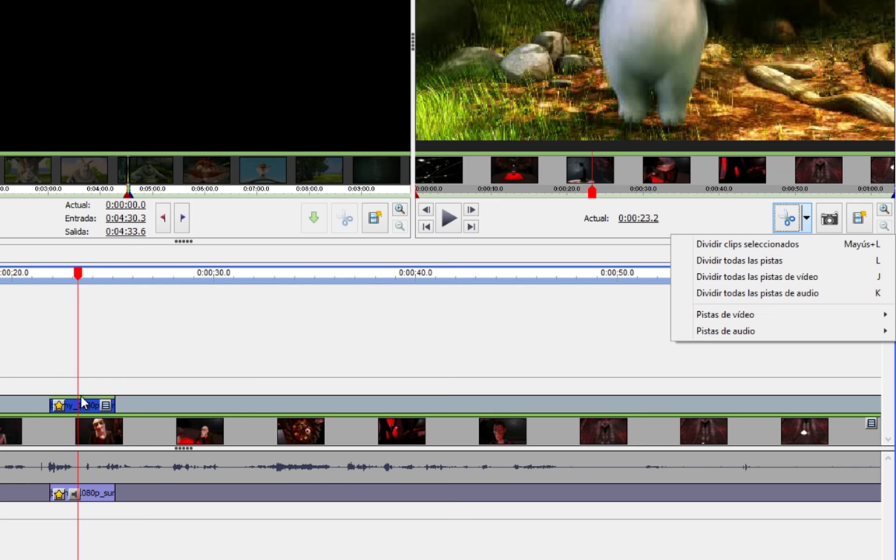
{"action": "left_click", "coordinate": [685, 243]}
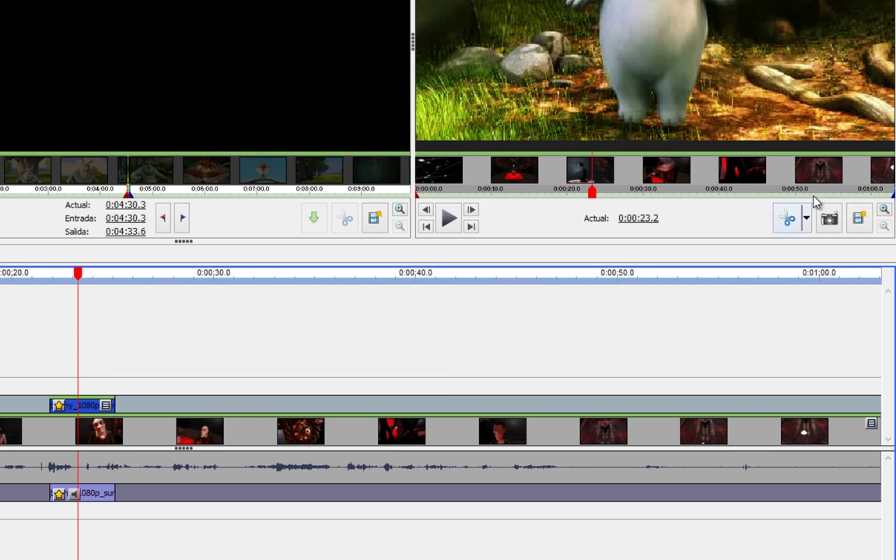
{"action": "left_click", "coordinate": [806, 219]}
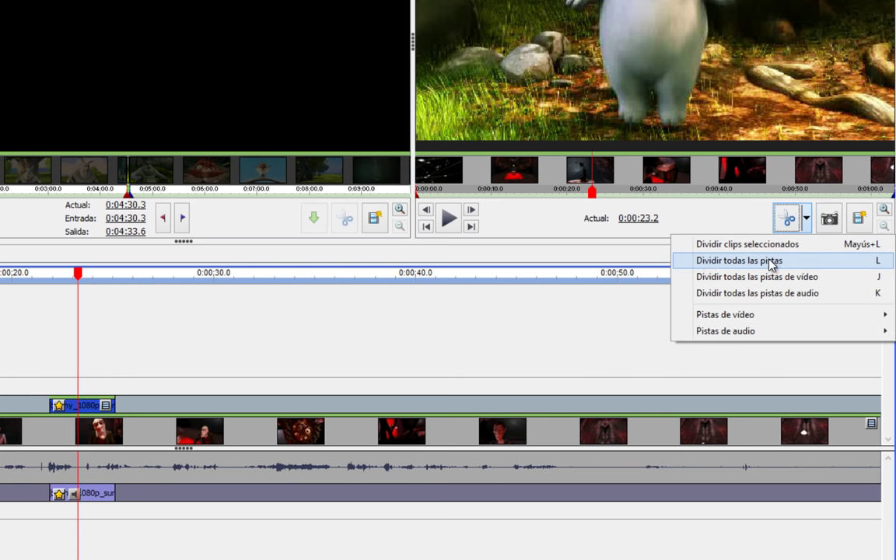
{"action": "left_click", "coordinate": [770, 265]}
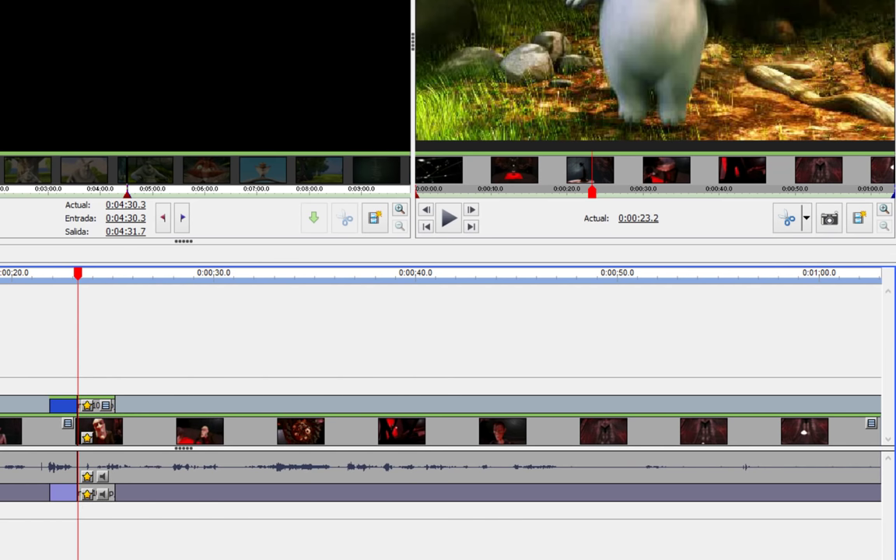
{"action": "key", "text": "ctrl+z"}
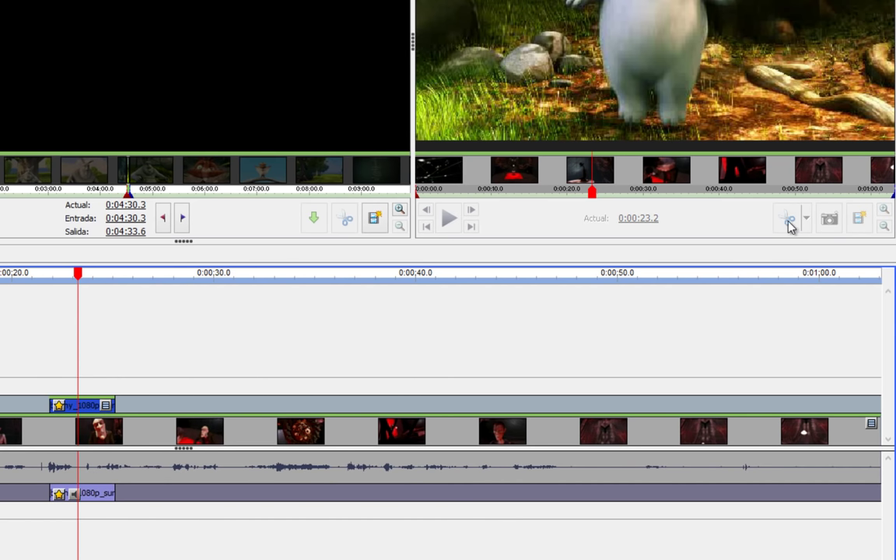
Try splitting only the video tracks at the 0:00:23.2 cursor position.
{"action": "left_click", "coordinate": [807, 218]}
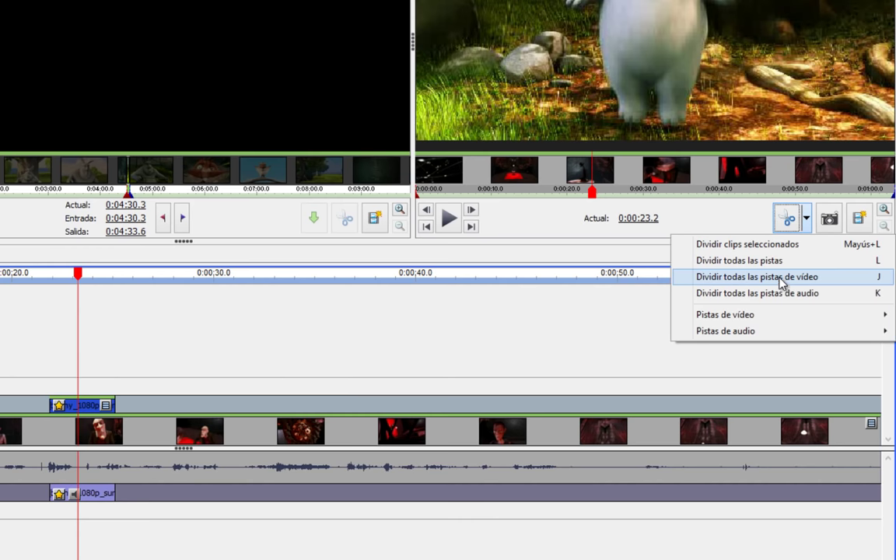
{"action": "left_click", "coordinate": [762, 280]}
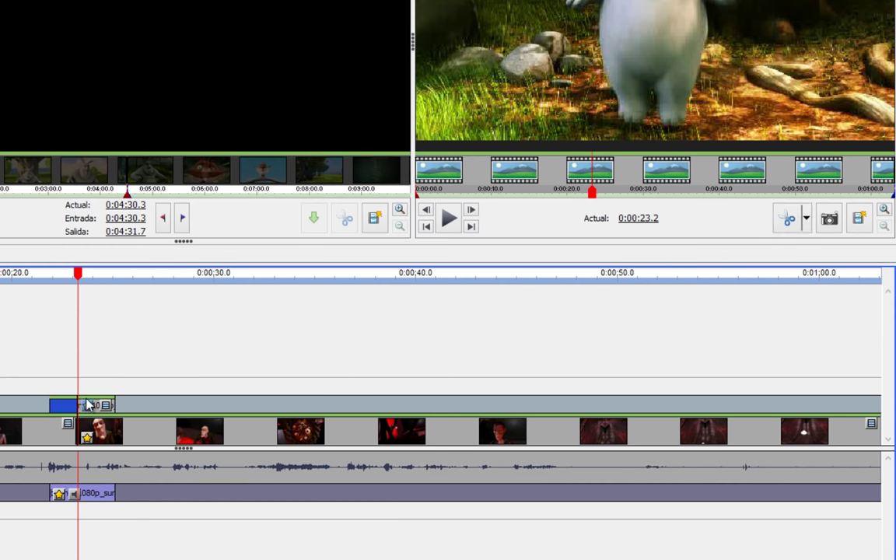
{"action": "left_click", "coordinate": [807, 220]}
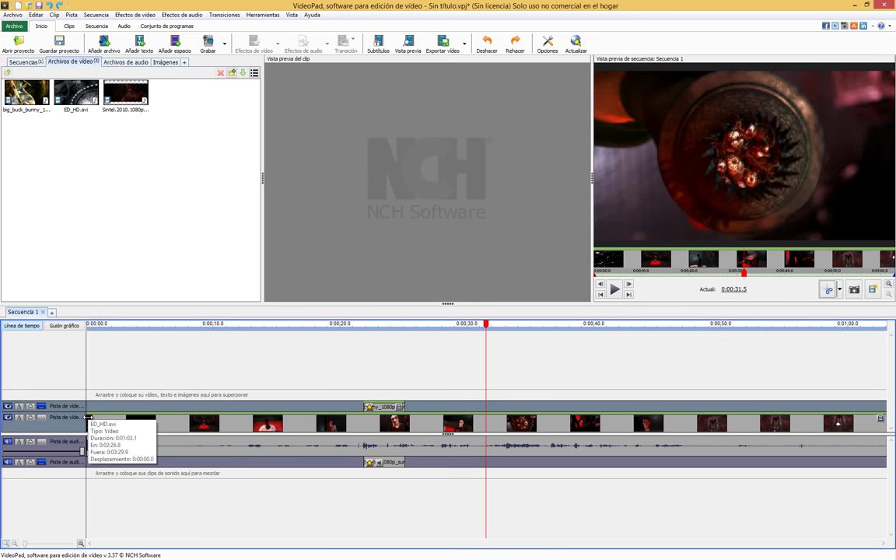
Trim the start of the ED_HD.avi clip in the timeline, leaving about 43 seconds.
{"action": "left_click_drag", "start_coordinate": [88, 418], "coordinate": [295, 420]}
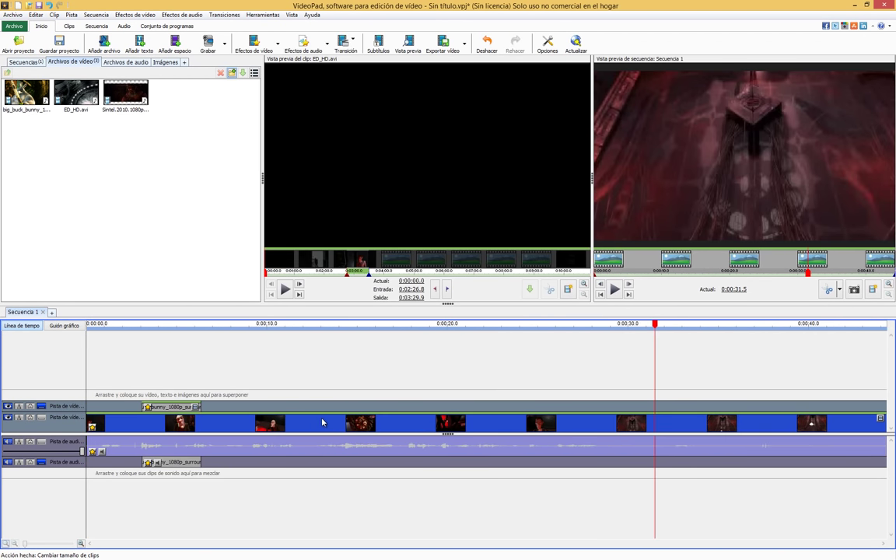
{"action": "mouse_move", "coordinate": [88, 418]}
{"action": "left_mouse_down"}
{"action": "mouse_move", "coordinate": [264, 417]}
{"action": "mouse_move", "coordinate": [91, 423]}
{"action": "left_mouse_up"}
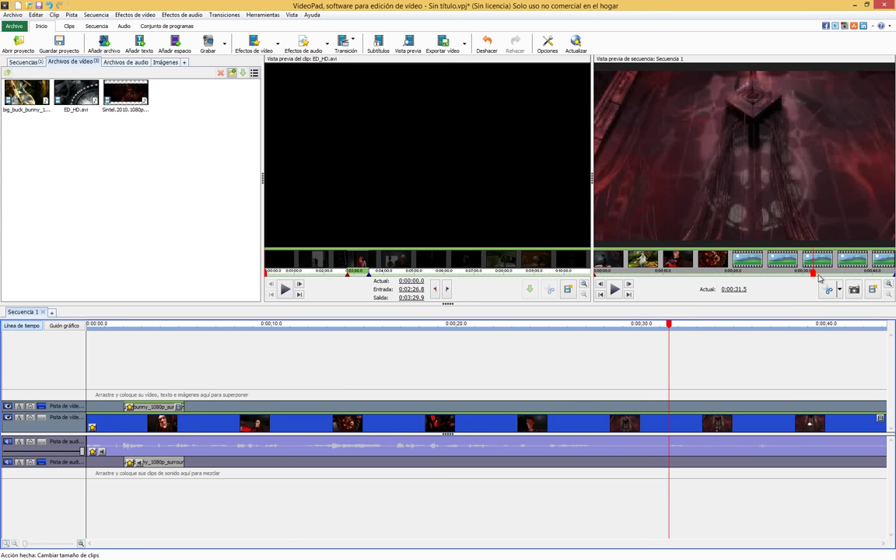
Split the ED_HD.avi clip at 0:00:20.5 in the sequence.
{"action": "left_click_drag", "start_coordinate": [818, 277], "coordinate": [729, 279]}
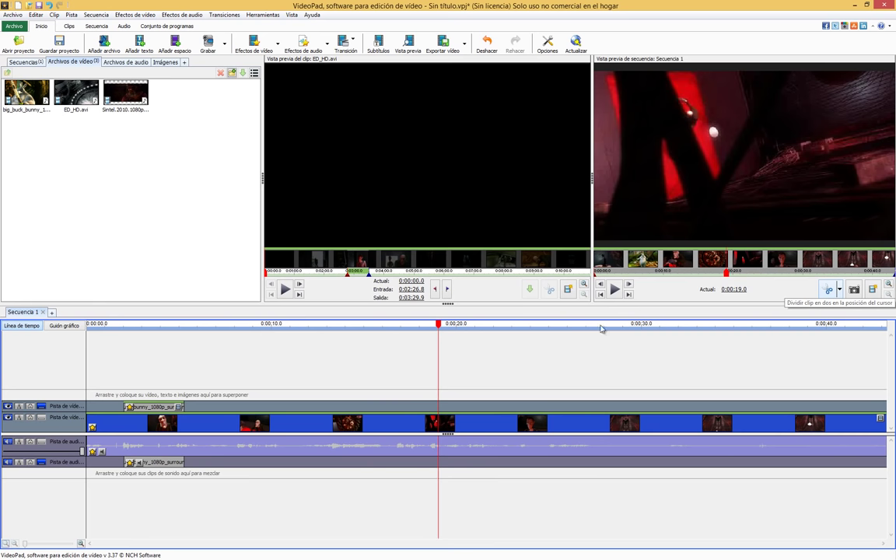
{"action": "mouse_move", "coordinate": [454, 324]}
{"action": "left_mouse_down"}
{"action": "mouse_move", "coordinate": [392, 333]}
{"action": "mouse_move", "coordinate": [468, 333]}
{"action": "left_mouse_up"}
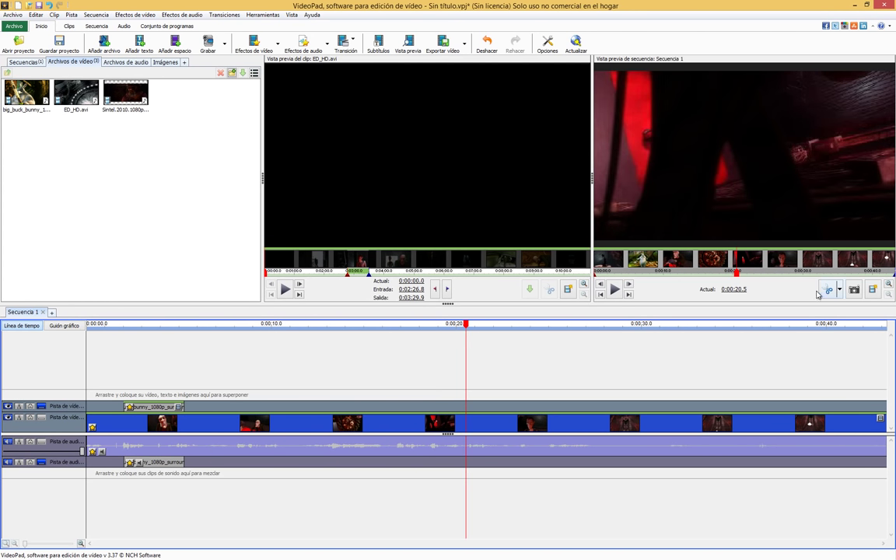
{"action": "left_click", "coordinate": [828, 290]}
Delete the ED_HD.avi segment that follows the split.
{"action": "left_click", "coordinate": [504, 425]}
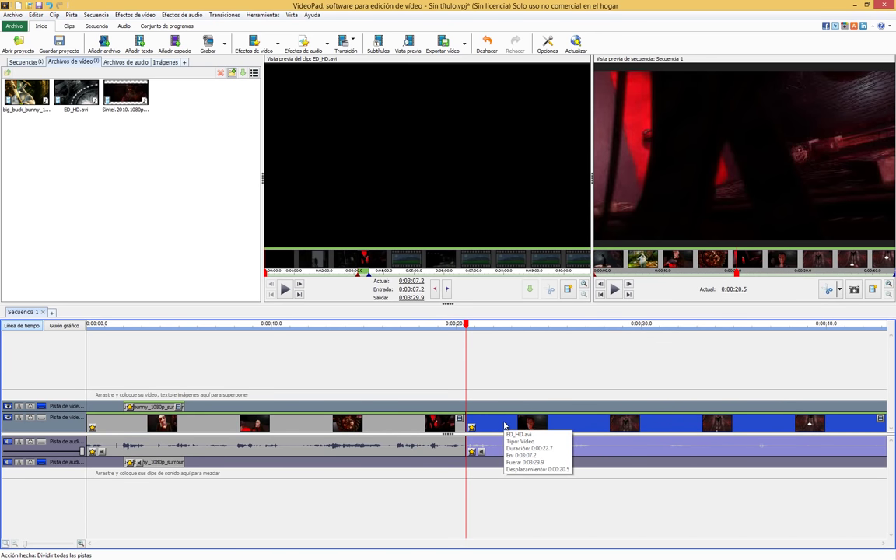
{"action": "right_click", "coordinate": [504, 424]}
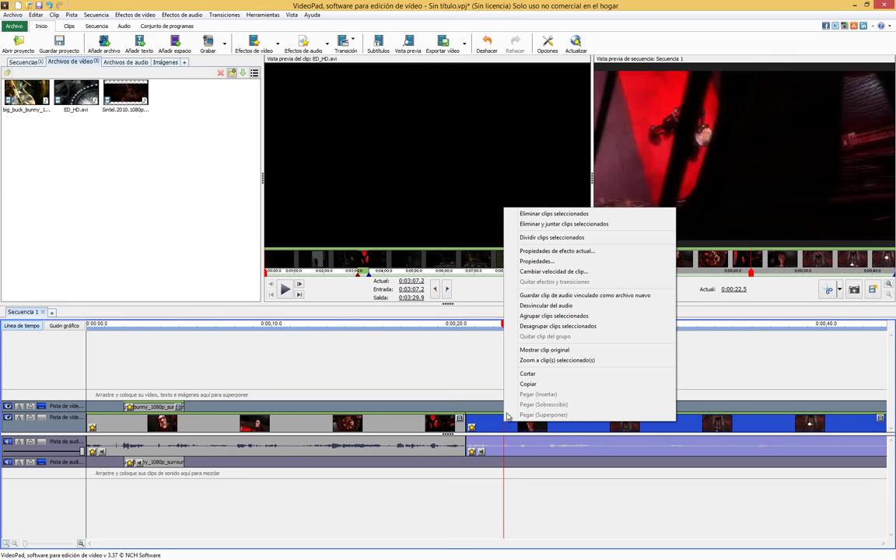
{"action": "left_click", "coordinate": [579, 214]}
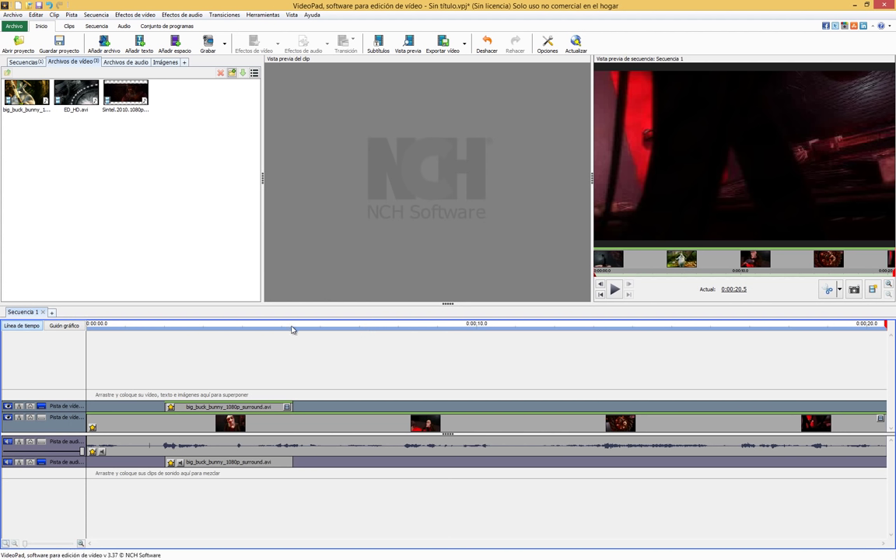
Move the sequence cursor to about 0:00:05.6 and show the ED_HD.avi source file in the clip preview.
{"action": "left_click_drag", "start_coordinate": [221, 325], "coordinate": [305, 342]}
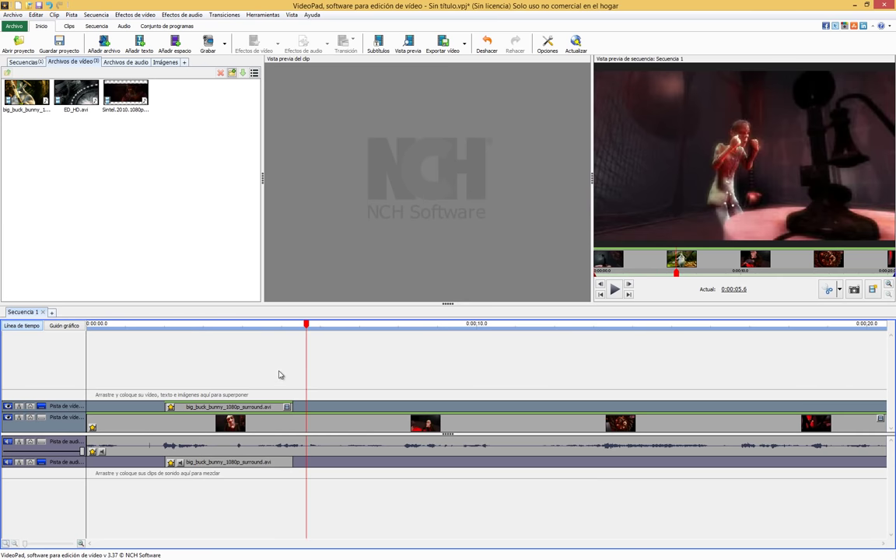
{"action": "left_click", "coordinate": [86, 102]}
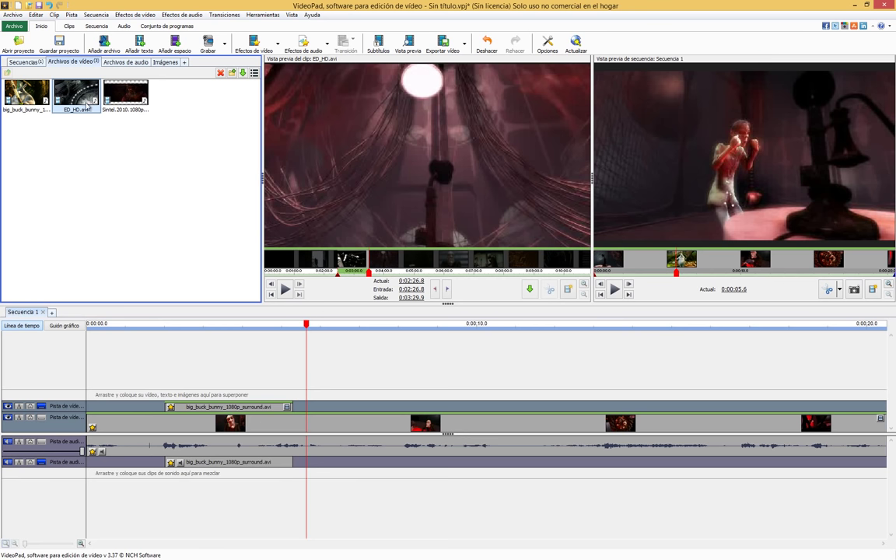
Set the Sintel.2010.1080p.mkv source's in point to 0:04:52.1 and out point to 0:05:45.5, and place it at the end of the sequence.
{"action": "left_click", "coordinate": [125, 94]}
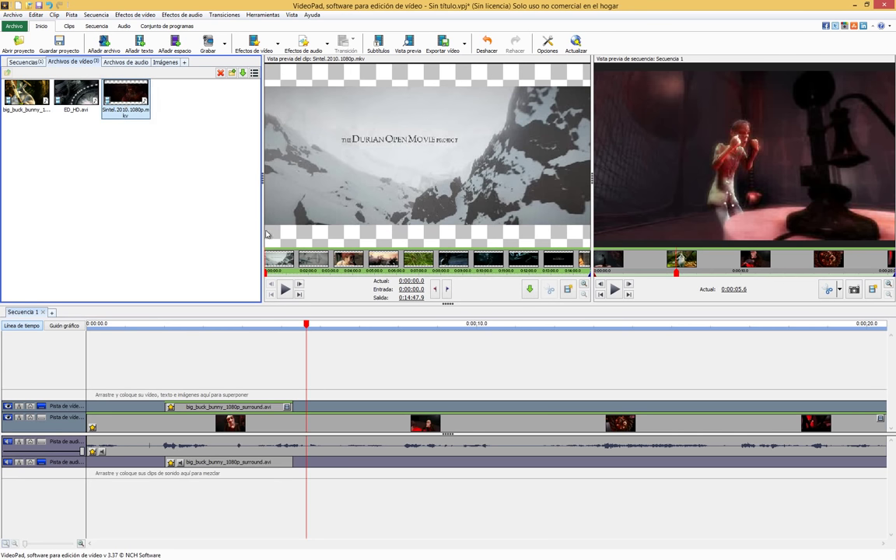
{"action": "left_click_drag", "start_coordinate": [266, 273], "coordinate": [371, 272]}
{"action": "left_click", "coordinate": [435, 290]}
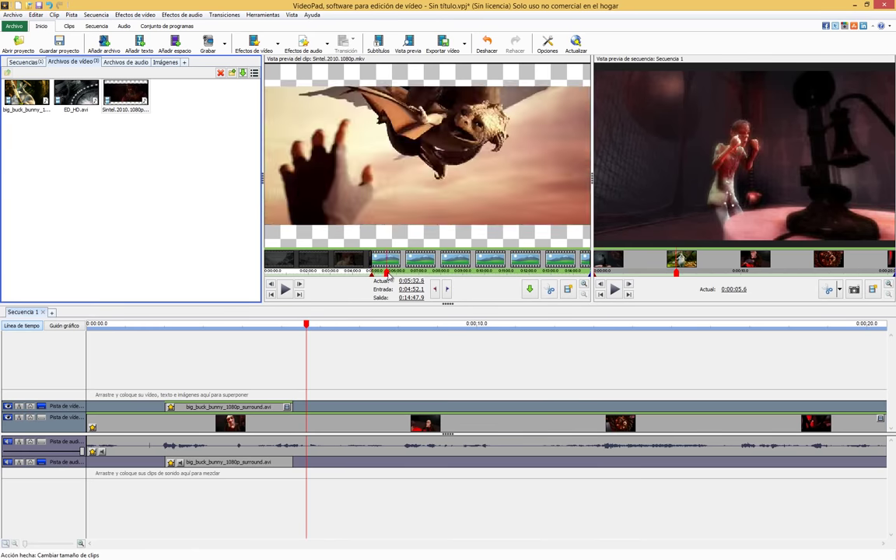
{"action": "left_click", "coordinate": [530, 290]}
{"action": "left_click", "coordinate": [434, 325]}
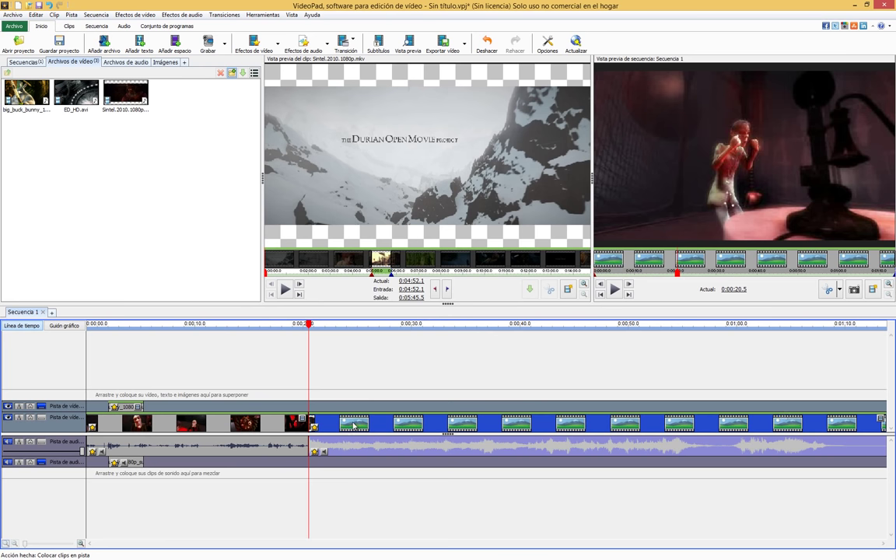
Trim the end of the Sintel.2010.1080p.mkv clip in the timeline, leaving about 8 seconds.
{"action": "scroll", "coordinate": [353, 425], "scroll_direction": "up", "scroll_amount": 3}
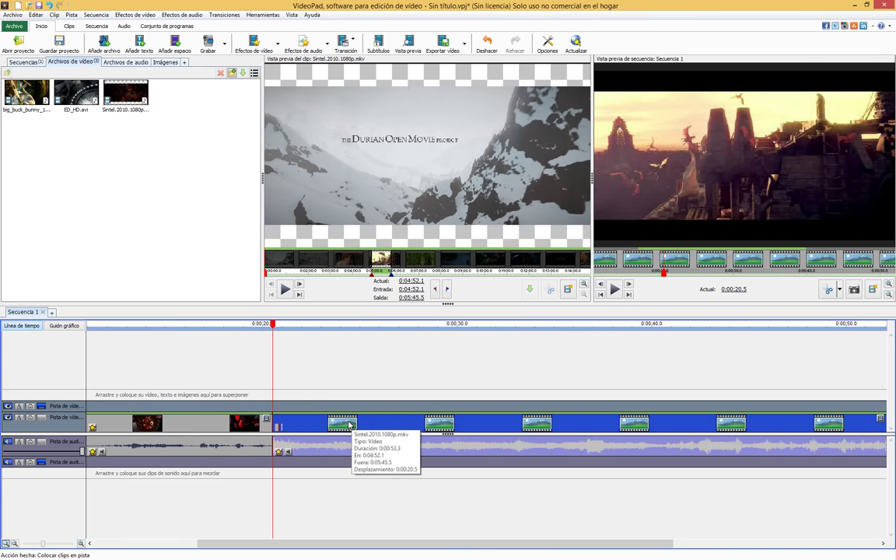
{"action": "scroll", "coordinate": [350, 425], "scroll_direction": "down", "scroll_amount": 2}
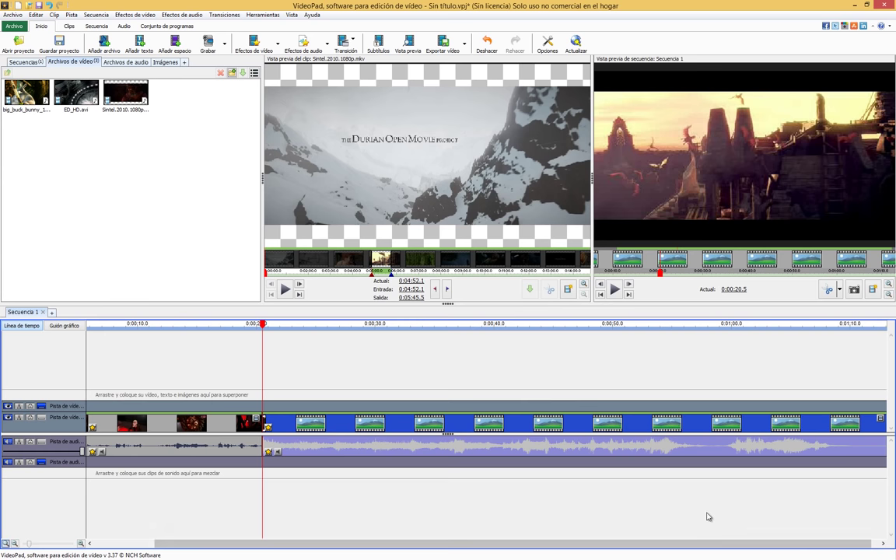
{"action": "scroll", "coordinate": [708, 516], "scroll_direction": "down", "scroll_amount": 1}
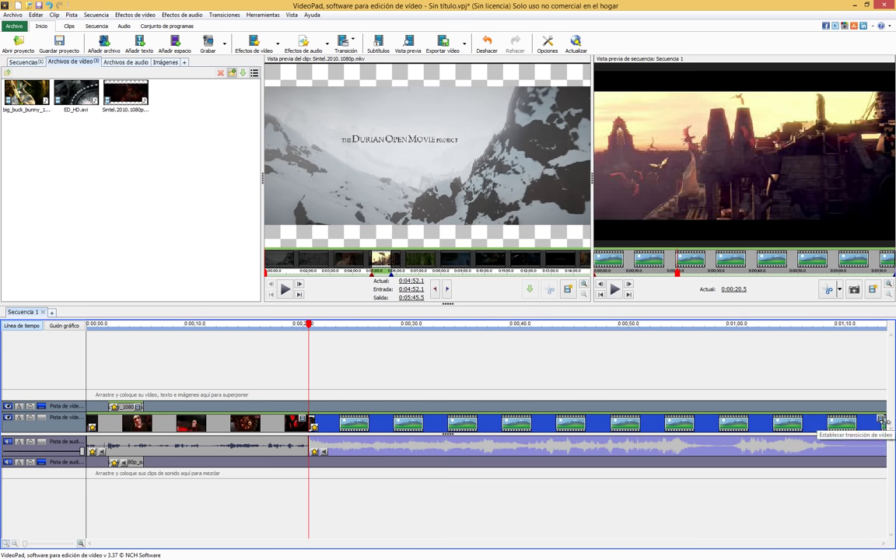
{"action": "left_click_drag", "start_coordinate": [885, 420], "coordinate": [394, 420]}
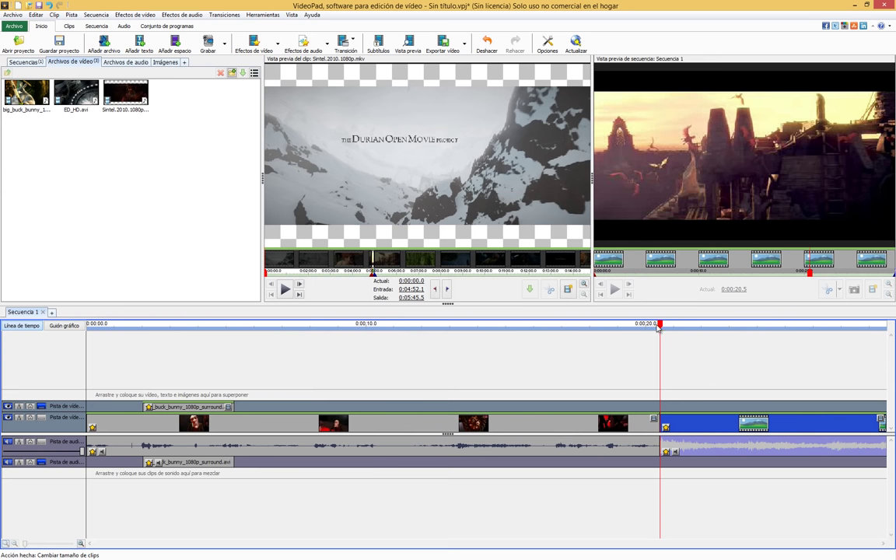
Play the sequence from about 0:00:18.9 across the cut between the ED_HD.avi and Sintel clips, and pause it.
{"action": "left_click_drag", "start_coordinate": [657, 327], "coordinate": [618, 326]}
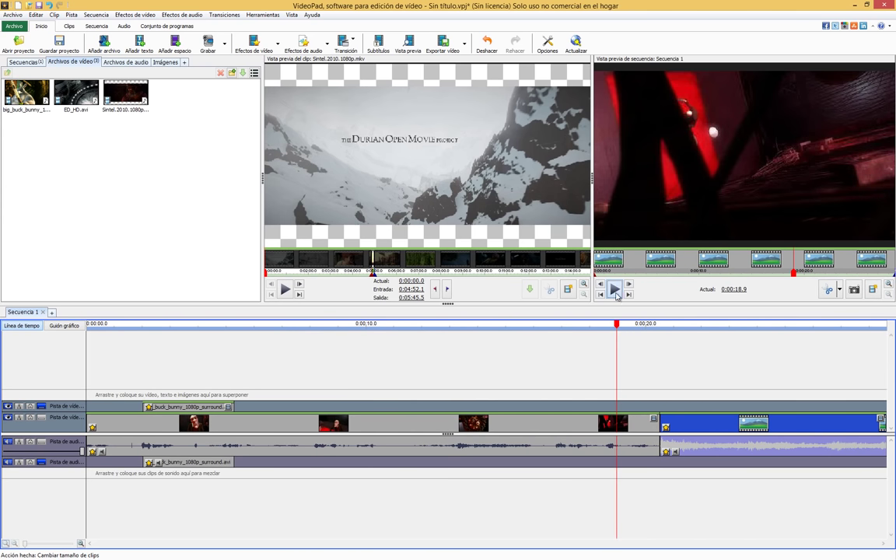
{"action": "left_click", "coordinate": [615, 291]}
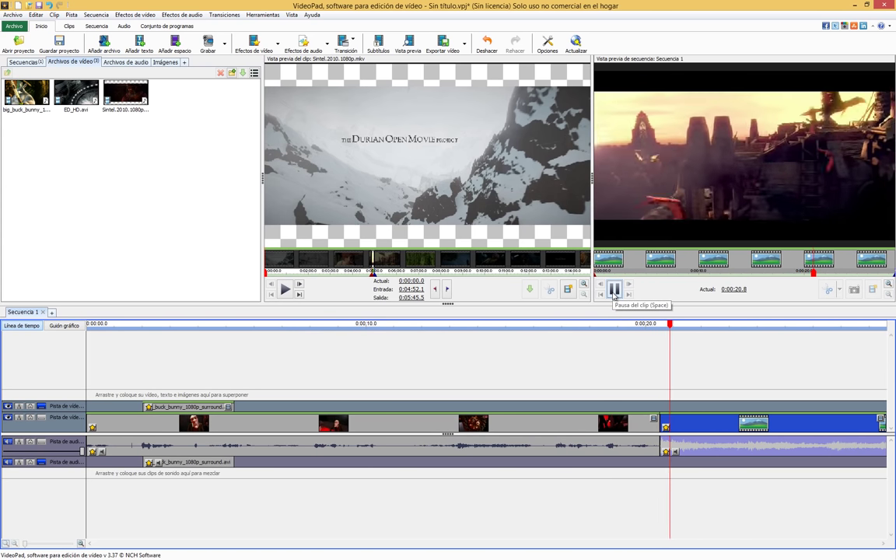
{"action": "left_click", "coordinate": [615, 289]}
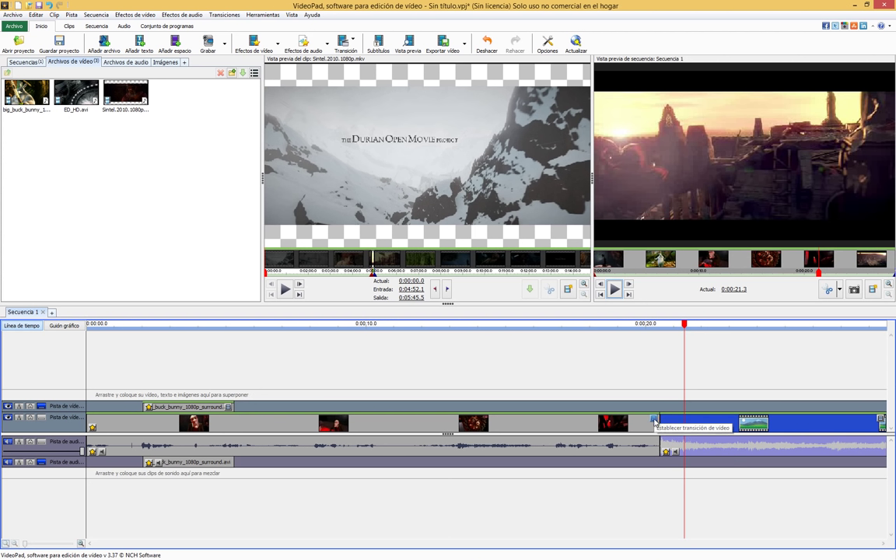
Add a Fundido transition of 2.000 seconds between the ED_HD.avi clip and the Sintel clip.
{"action": "left_click", "coordinate": [654, 420]}
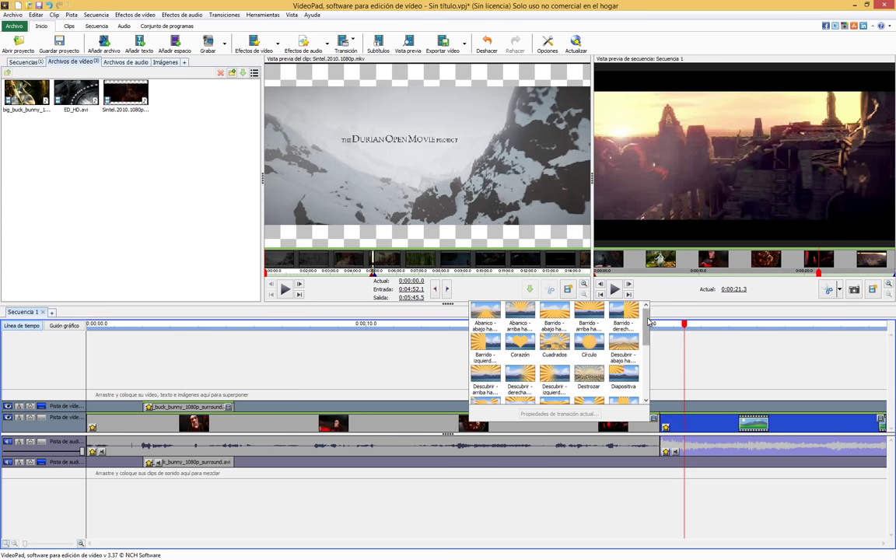
{"action": "left_click_drag", "start_coordinate": [647, 328], "coordinate": [654, 384]}
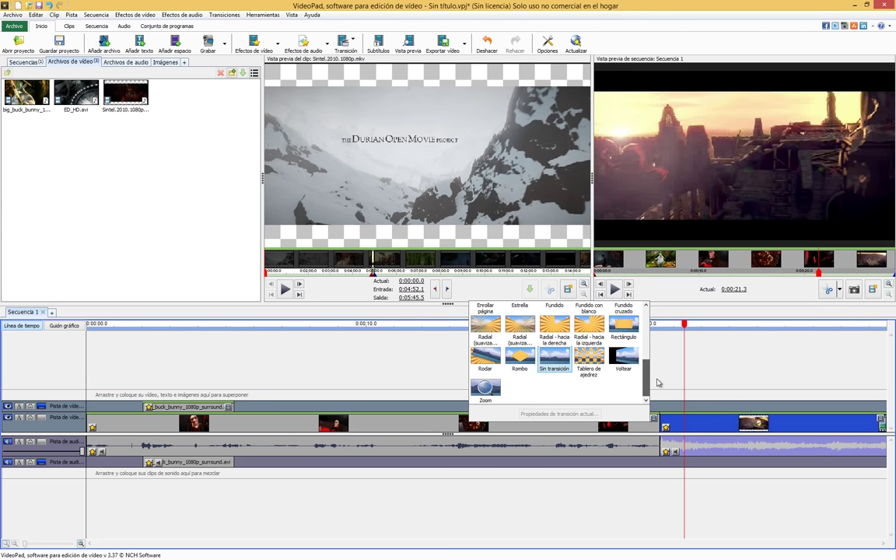
{"action": "left_click_drag", "start_coordinate": [656, 374], "coordinate": [654, 354]}
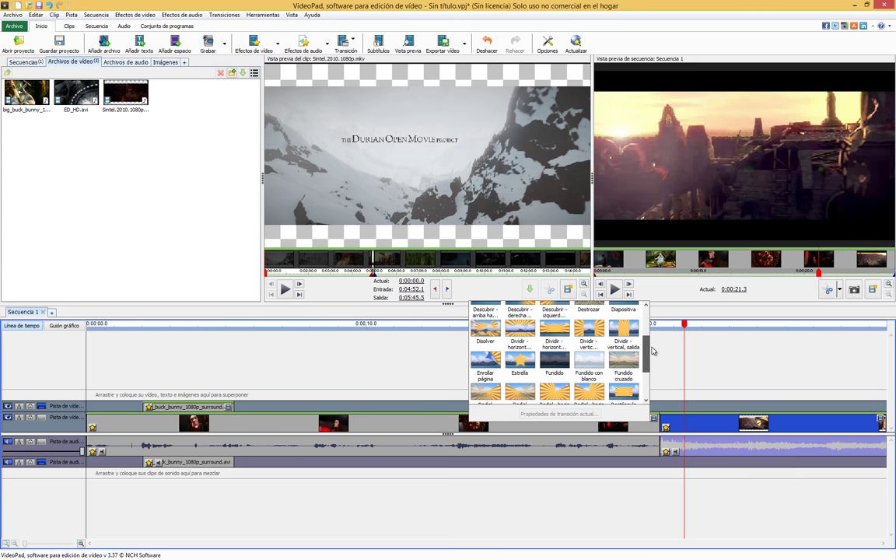
{"action": "left_click", "coordinate": [550, 362]}
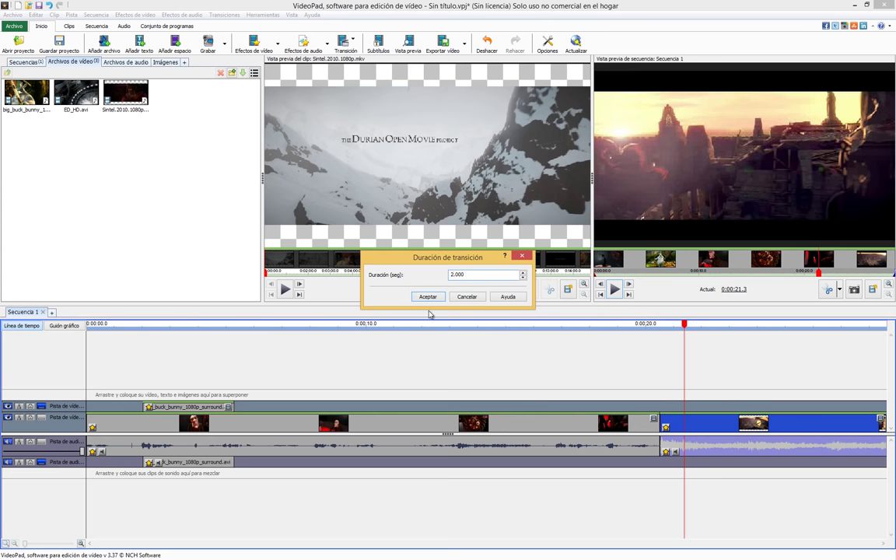
{"action": "left_click", "coordinate": [428, 297]}
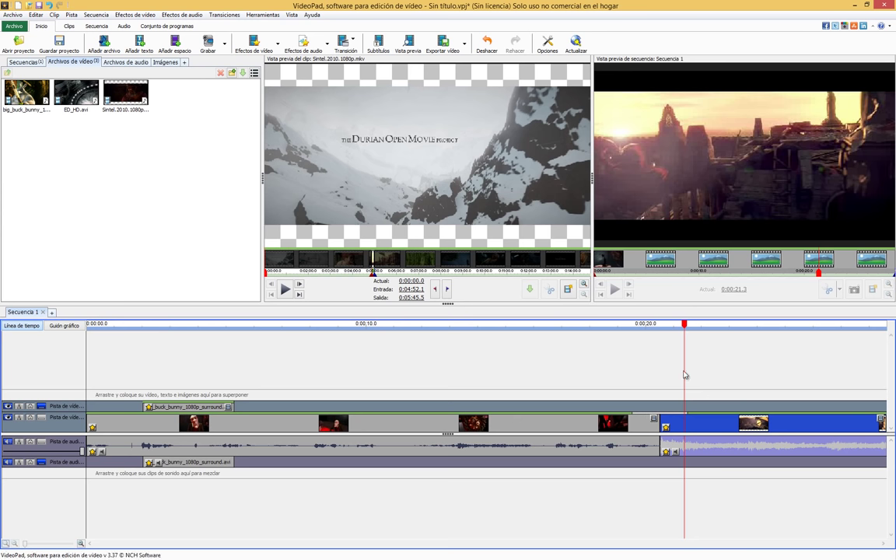
Play and scrub the sequence across the transition between the ED_HD.avi and Sintel clips, from about 0:00:18.9 to 0:00:21.5.
{"action": "left_click", "coordinate": [686, 328]}
{"action": "left_click_drag", "start_coordinate": [682, 325], "coordinate": [616, 325]}
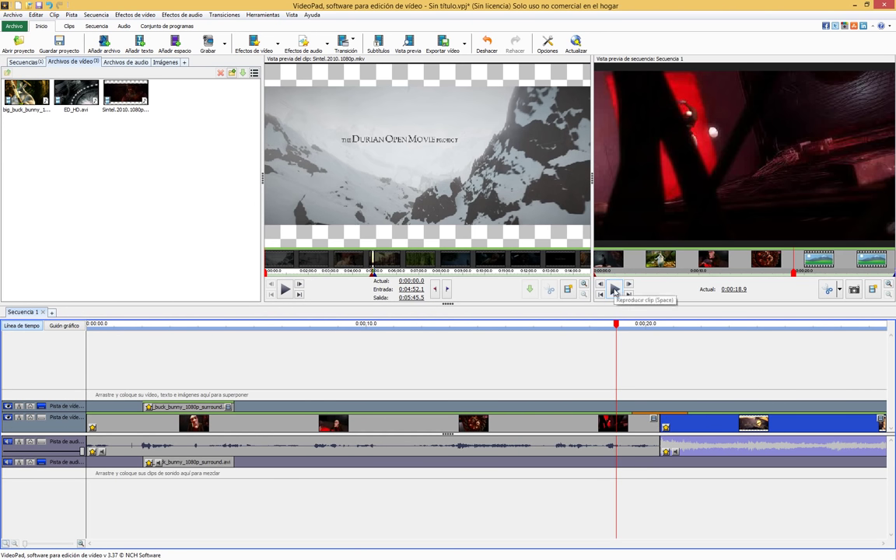
{"action": "left_click", "coordinate": [613, 289]}
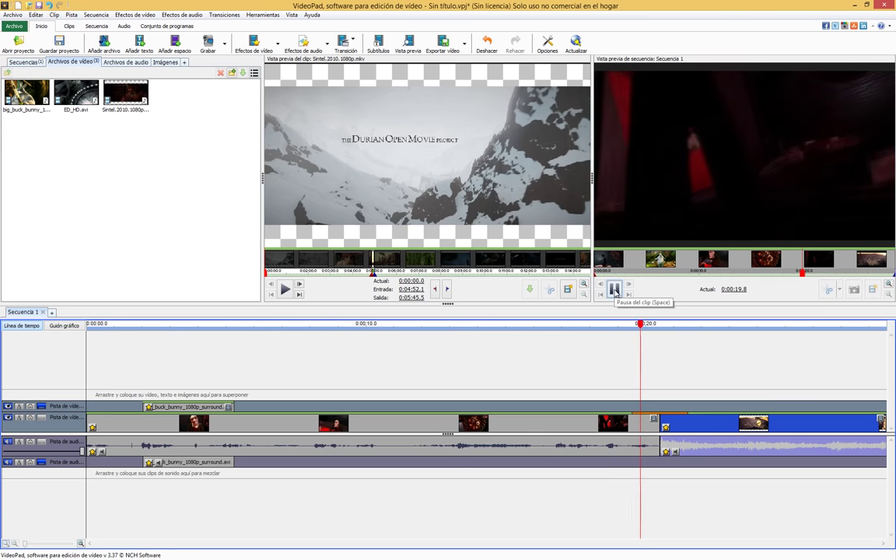
{"action": "left_click", "coordinate": [671, 325]}
{"action": "mouse_move", "coordinate": [671, 325]}
{"action": "left_mouse_down"}
{"action": "mouse_move", "coordinate": [627, 325]}
{"action": "mouse_move", "coordinate": [687, 325]}
{"action": "left_mouse_up"}
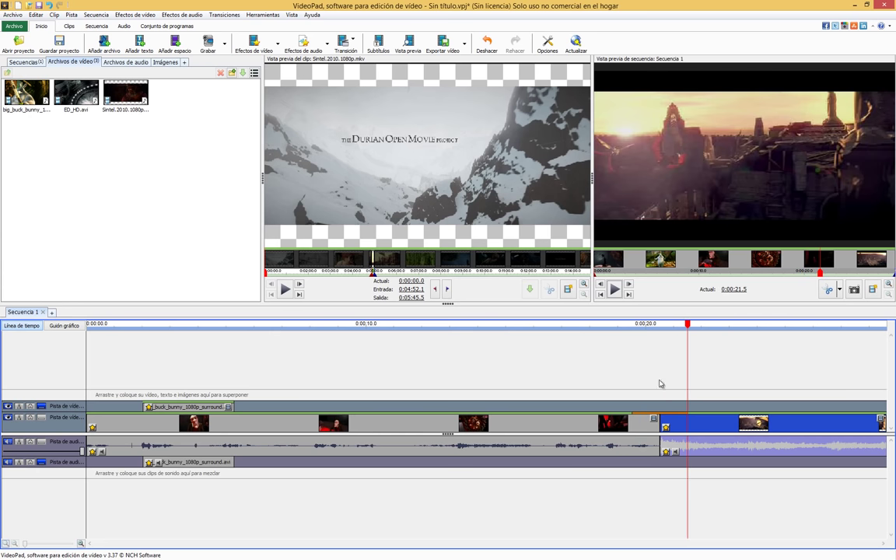
Reapply the Fundido transition at the end of the ED_HD.avi clip and scrub the sequence cursor to about 0:00:19.2.
{"action": "left_click", "coordinate": [653, 421]}
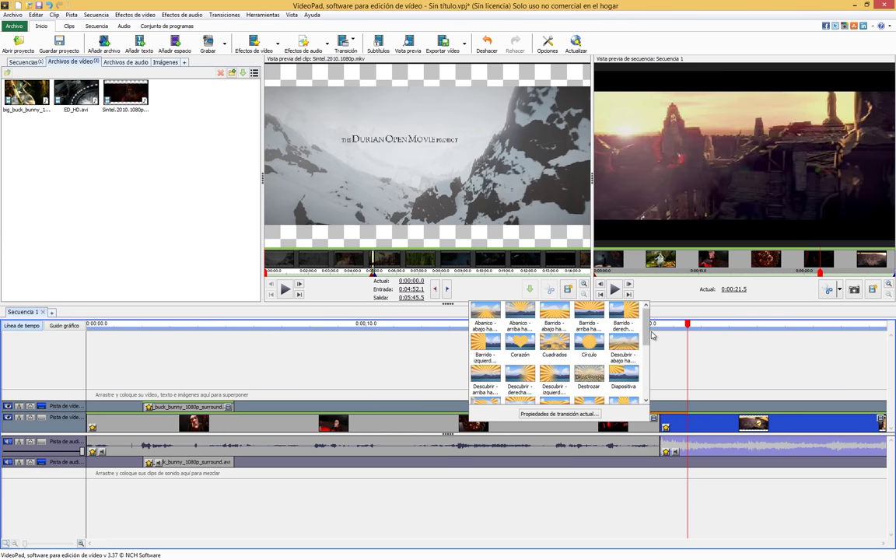
{"action": "scroll", "coordinate": [646, 343], "scroll_direction": "down", "scroll_amount": 1}
{"action": "scroll", "coordinate": [646, 342], "scroll_direction": "down", "scroll_amount": 2}
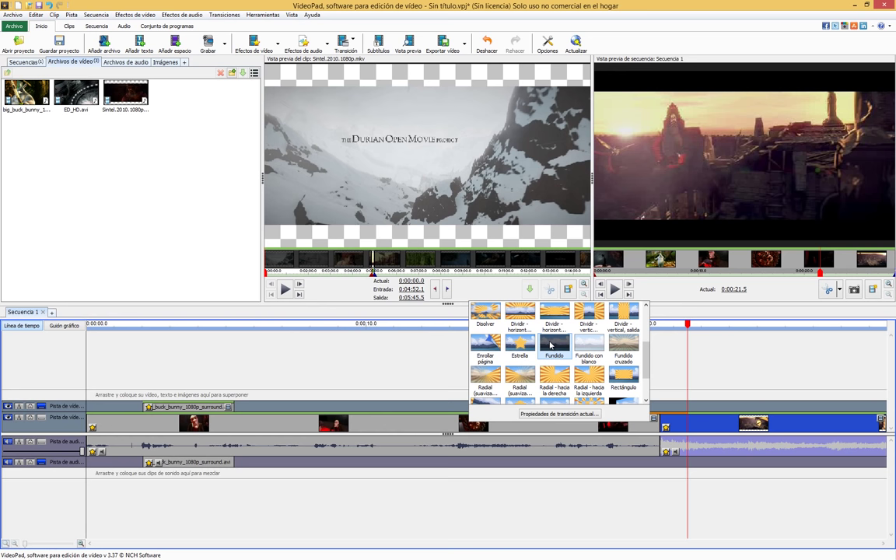
{"action": "left_click", "coordinate": [551, 345]}
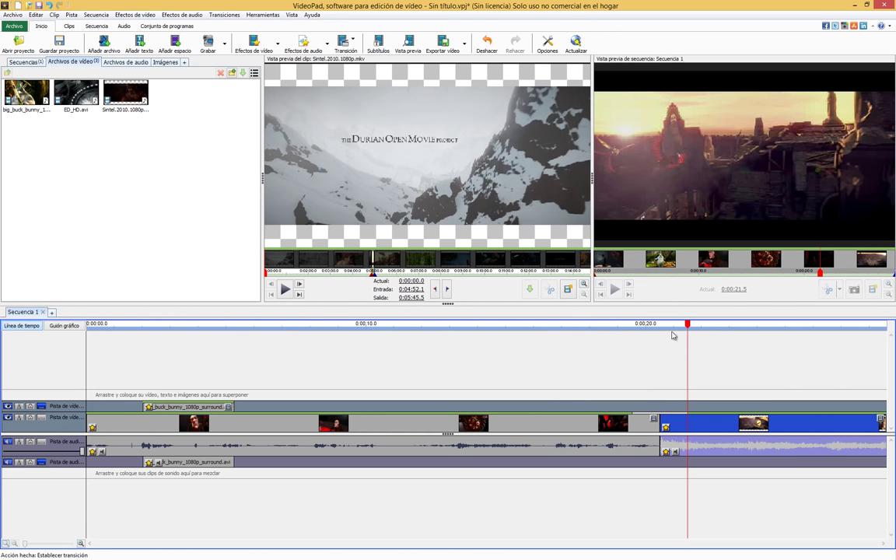
{"action": "left_click_drag", "start_coordinate": [687, 327], "coordinate": [613, 329]}
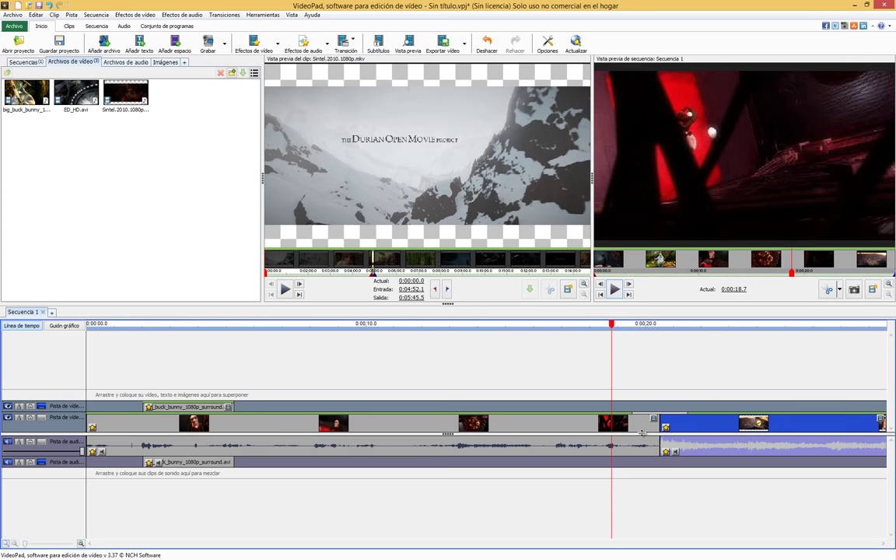
{"action": "mouse_move", "coordinate": [612, 329]}
{"action": "left_mouse_down"}
{"action": "mouse_move", "coordinate": [684, 333]}
{"action": "mouse_move", "coordinate": [627, 335]}
{"action": "left_mouse_up"}
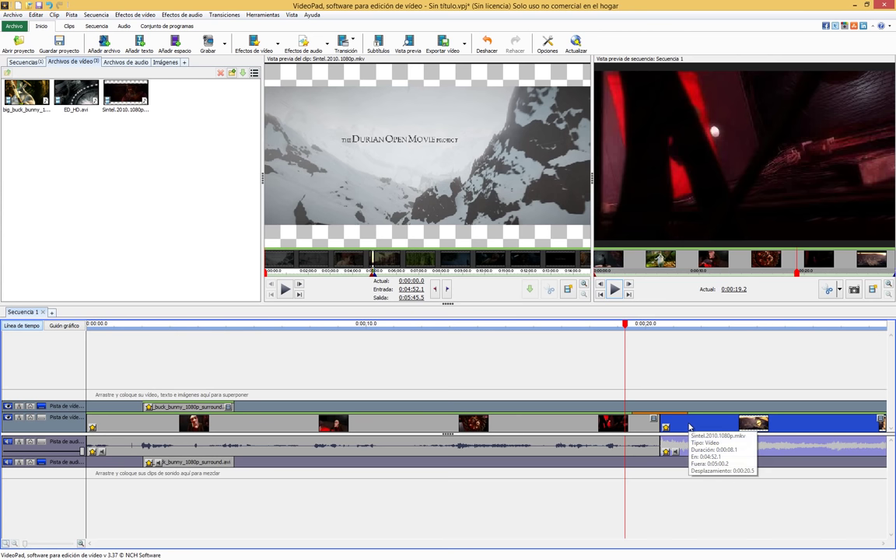
Try moving the Sintel clip to the overlay video track at about 0:00:19.7, overlapping the end of ED_HD.avi, and undo the move.
{"action": "left_click_drag", "start_coordinate": [689, 427], "coordinate": [704, 407]}
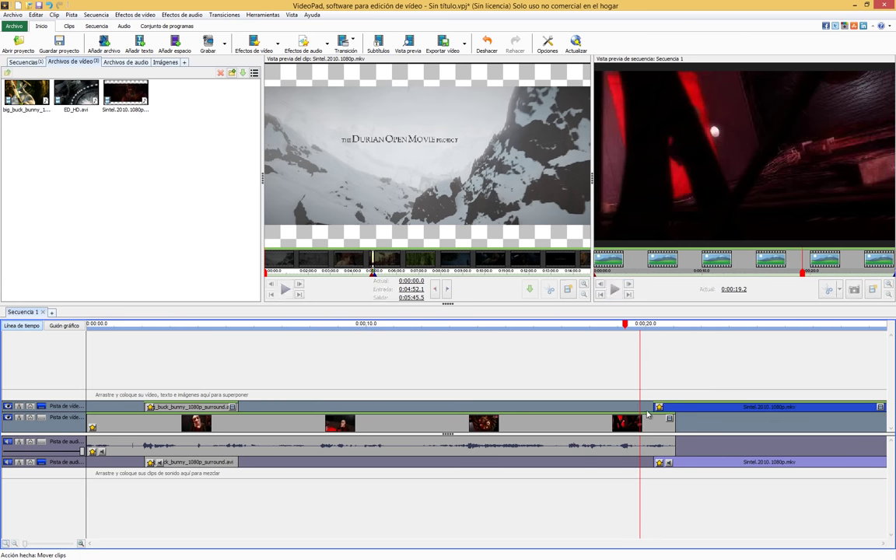
{"action": "right_click", "coordinate": [708, 407]}
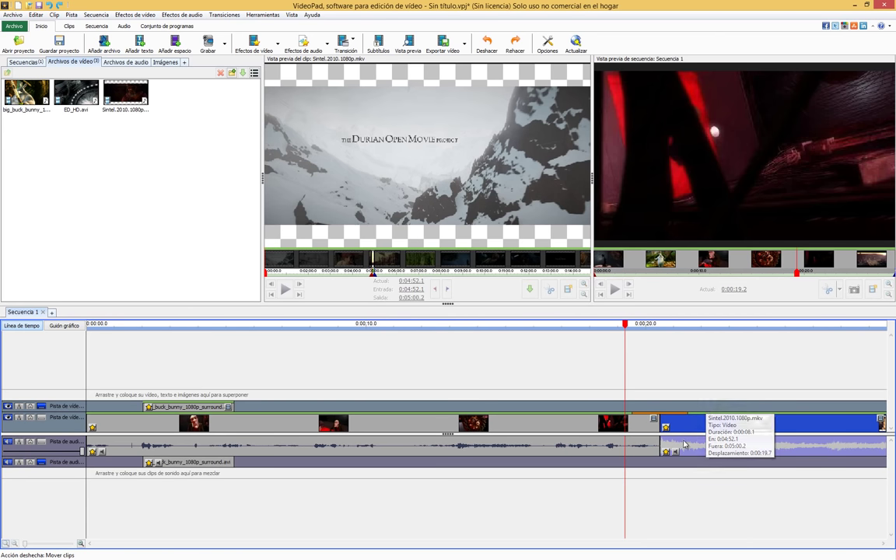
Try splitting the Sintel clip at 0:00:21.5 from its audio part, and undo the split.
{"action": "left_click", "coordinate": [687, 449]}
{"action": "left_click", "coordinate": [691, 445]}
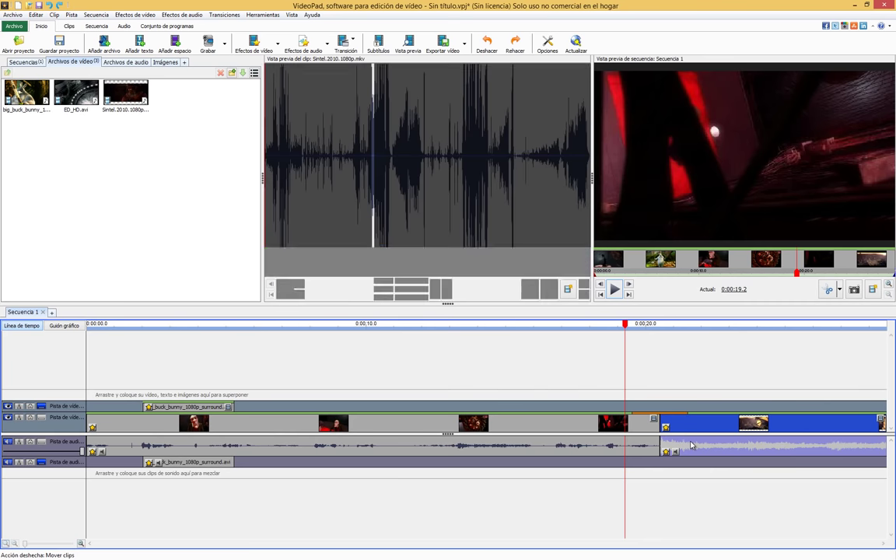
{"action": "right_click", "coordinate": [689, 441]}
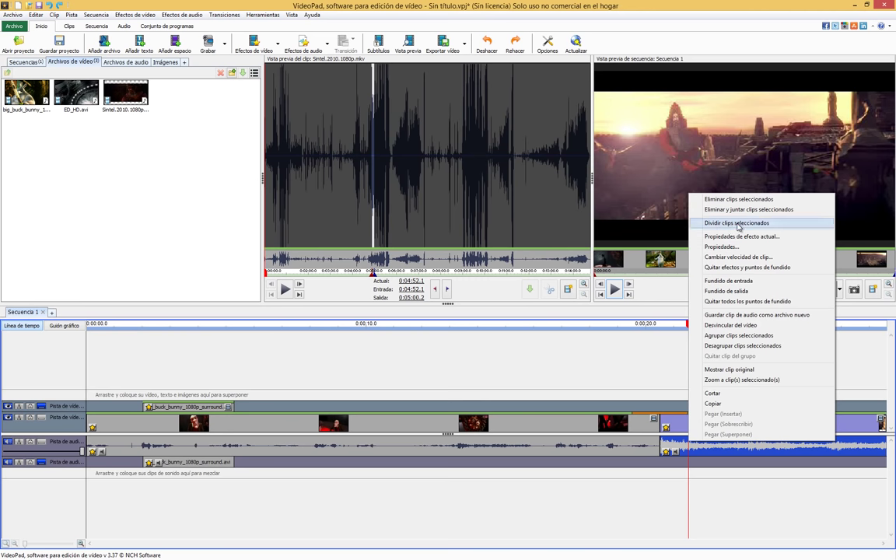
{"action": "left_click", "coordinate": [737, 224]}
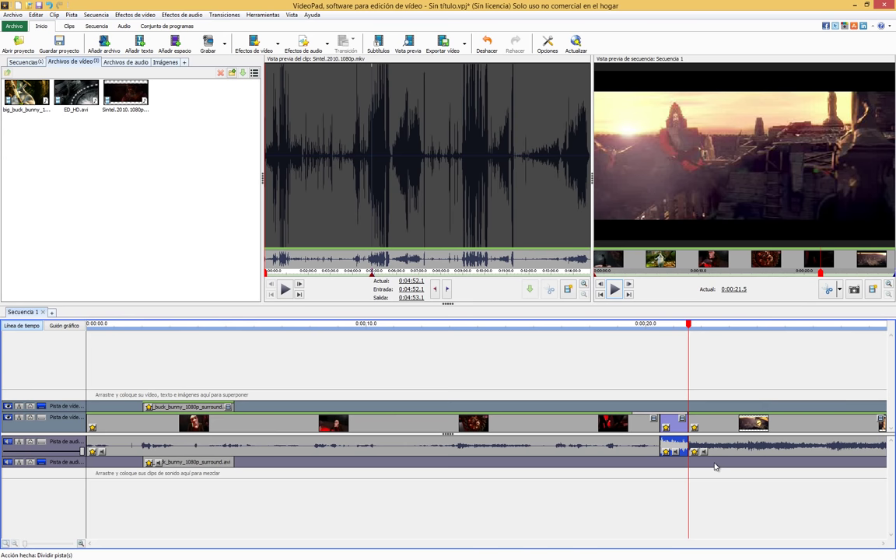
{"action": "key", "text": "ctrl+z"}
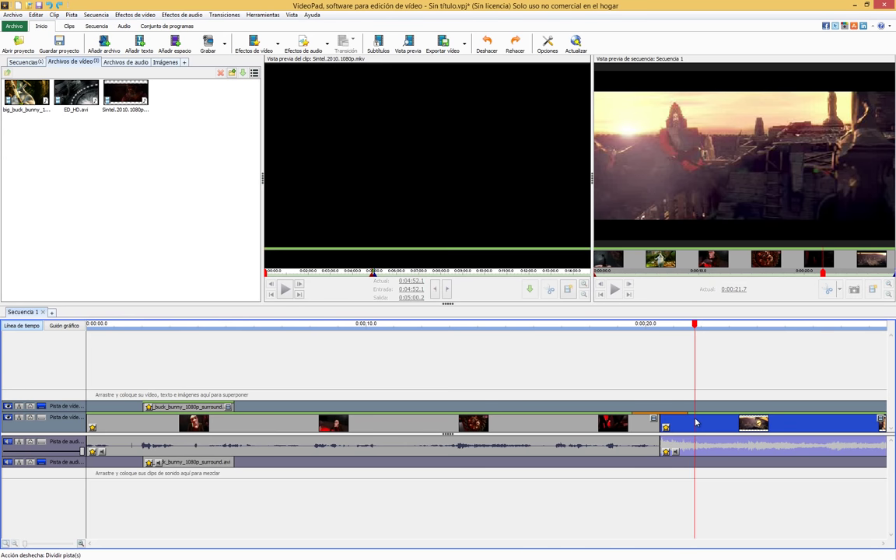
Unlink the Sintel clip's audio from its video and move it to the second audio track, overlapping the end of the ED_HD.avi audio.
{"action": "right_click", "coordinate": [696, 420]}
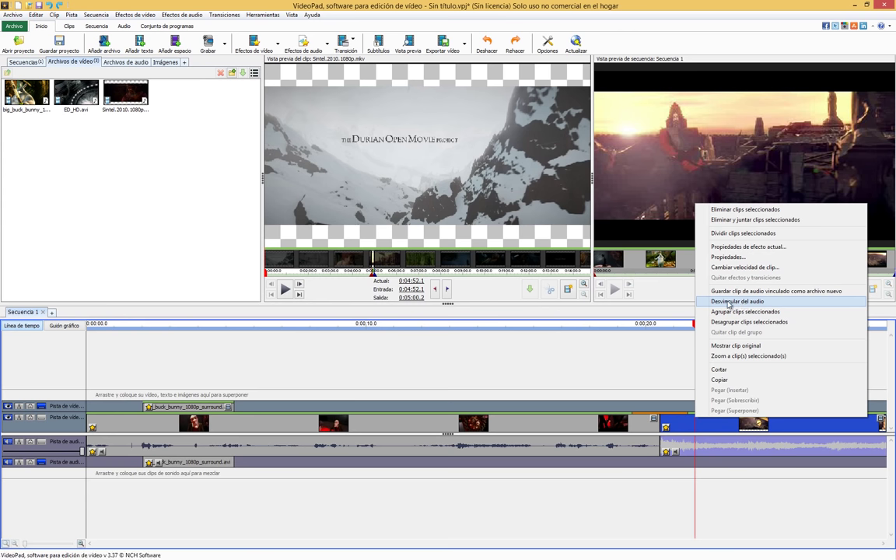
{"action": "left_click", "coordinate": [738, 302]}
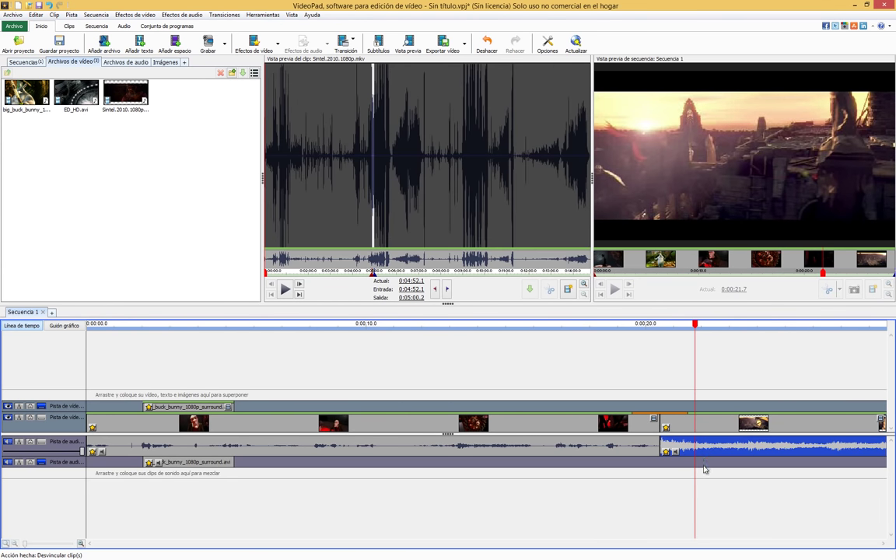
{"action": "left_click_drag", "start_coordinate": [704, 468], "coordinate": [638, 462]}
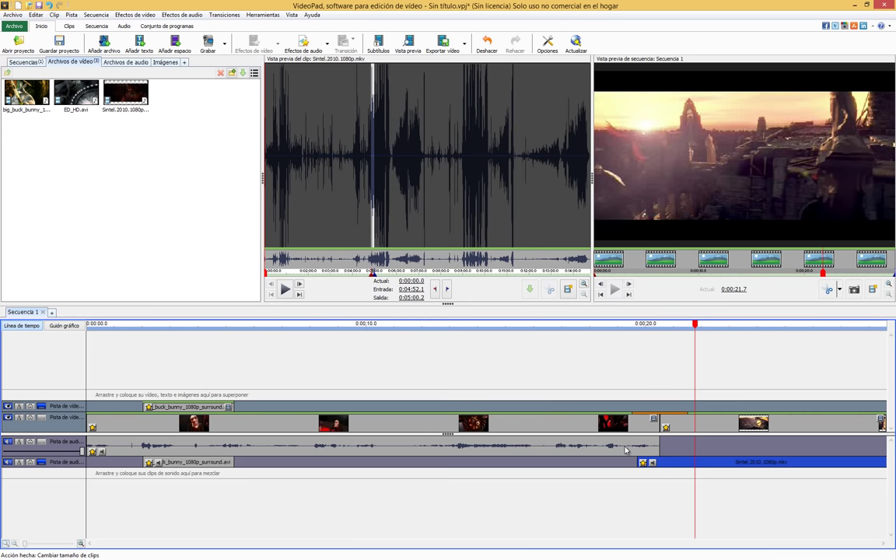
Unlink the ED_HD.avi clip's audio from its video.
{"action": "left_click", "coordinate": [616, 446]}
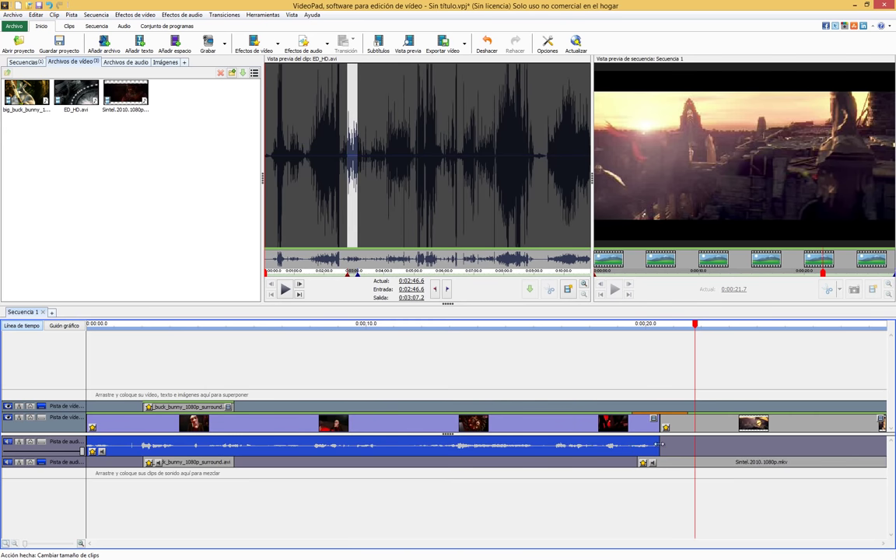
{"action": "left_click_drag", "start_coordinate": [659, 444], "coordinate": [660, 444]}
{"action": "right_click", "coordinate": [612, 444]}
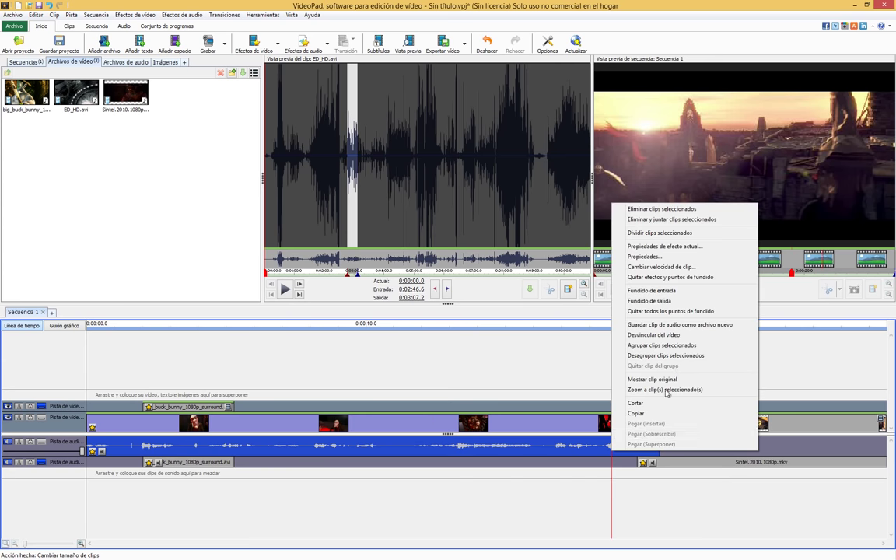
{"action": "left_click", "coordinate": [671, 335]}
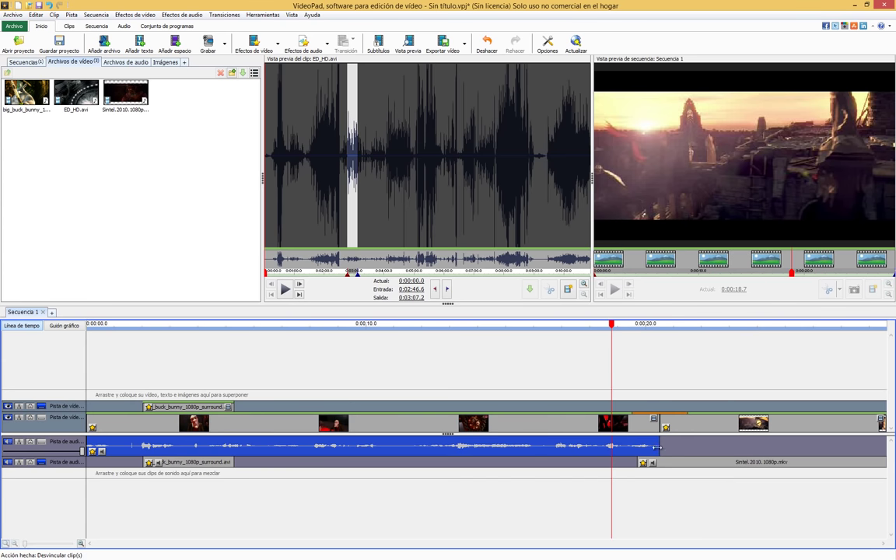
Extend the end of the ED_HD.avi audio to a duration of about 21.4 s and add a fade-in to the Sintel audio.
{"action": "left_click_drag", "start_coordinate": [657, 445], "coordinate": [684, 446]}
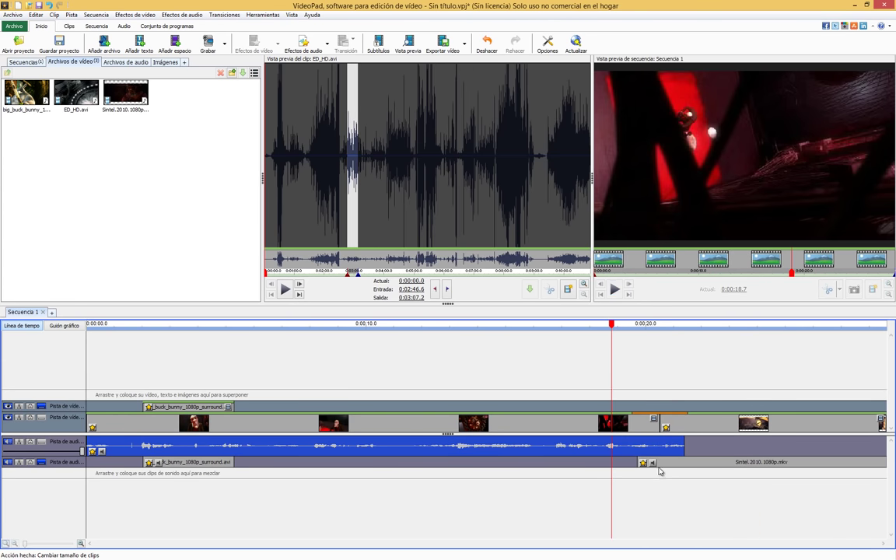
{"action": "right_click", "coordinate": [667, 465]}
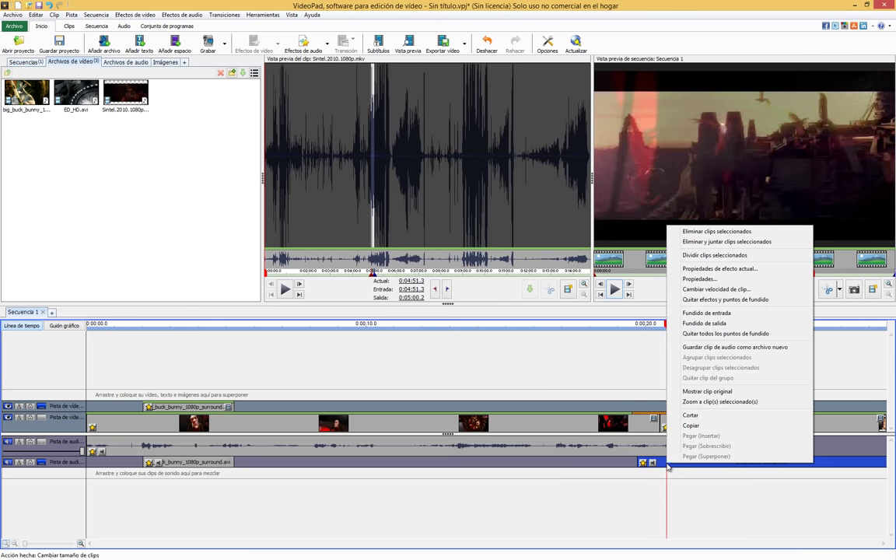
{"action": "left_click", "coordinate": [711, 313]}
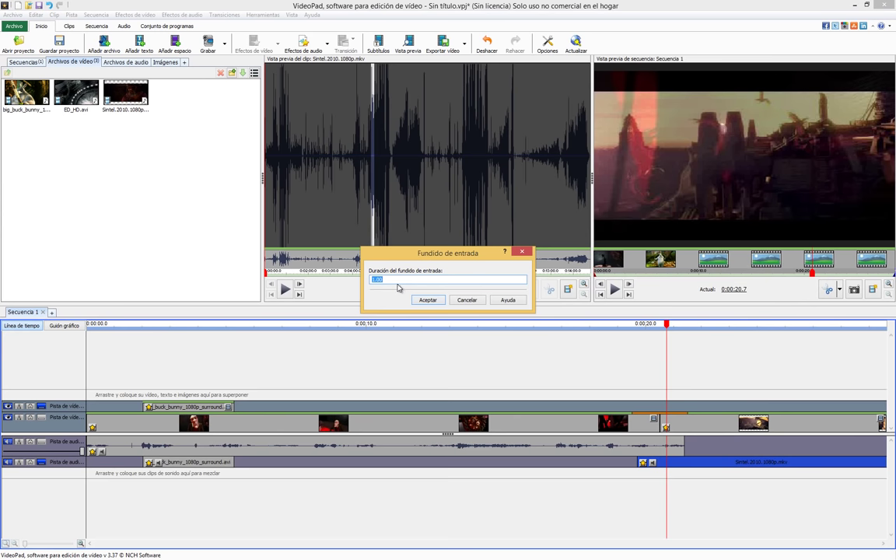
{"action": "key", "text": "Return"}
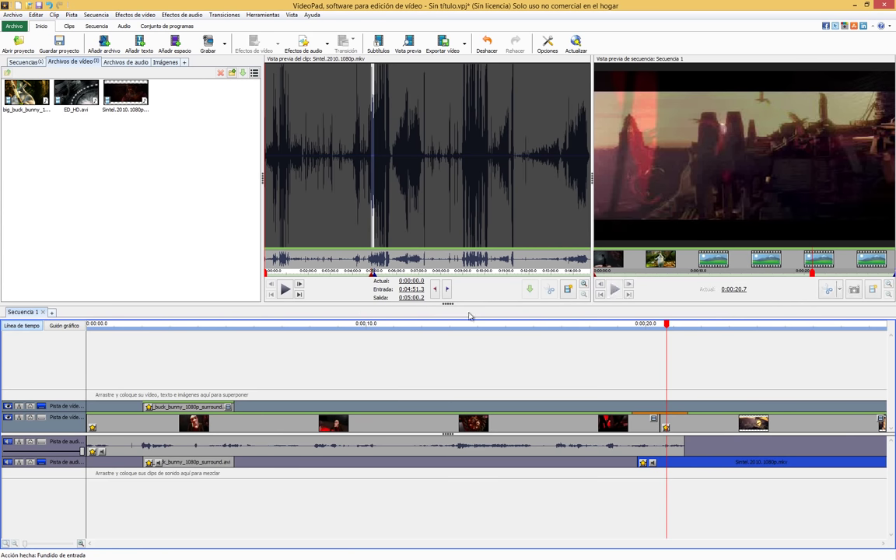
Add a fade-out to the ED_HD.avi audio clip, accepting the offered duration.
{"action": "right_click", "coordinate": [676, 446]}
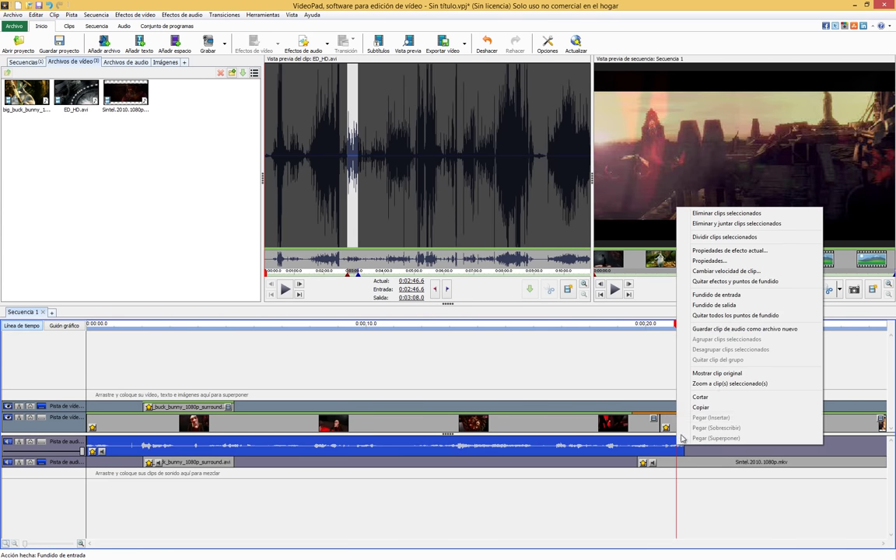
{"action": "left_click", "coordinate": [737, 306]}
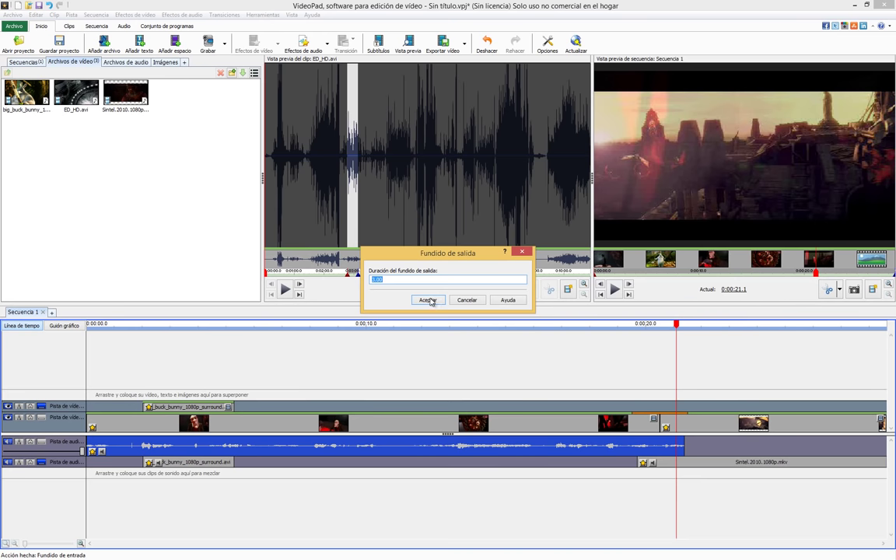
{"action": "left_click", "coordinate": [422, 298]}
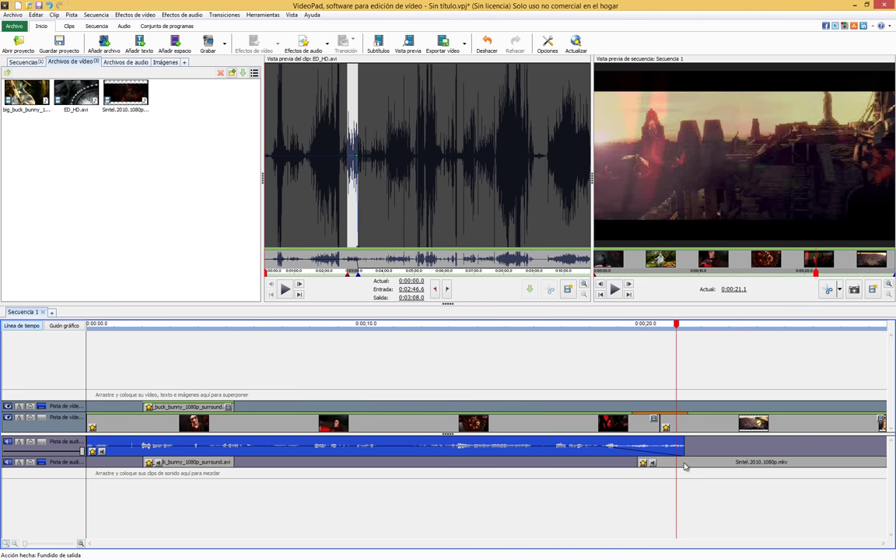
Expand the second audio track and play the sequence from about 0:00:17.8 across the audio crossfade.
{"action": "left_click", "coordinate": [43, 463]}
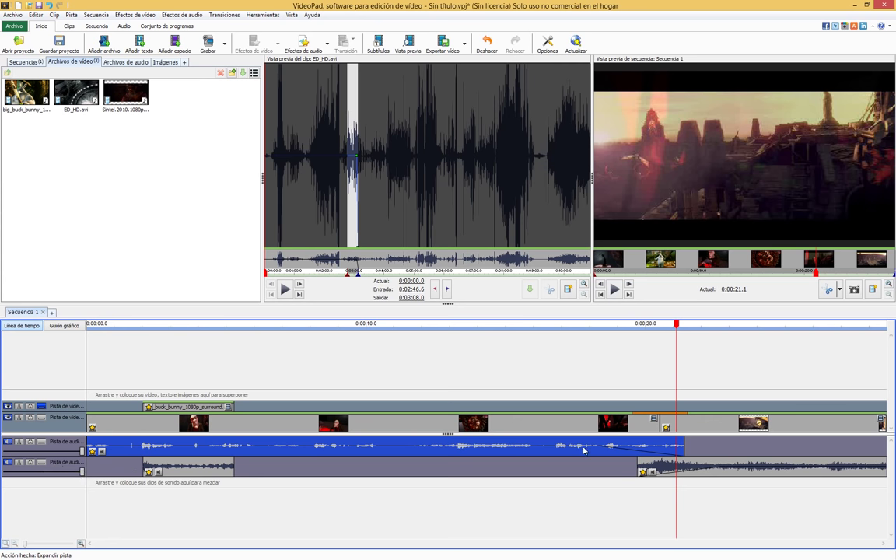
{"action": "left_click", "coordinate": [585, 325]}
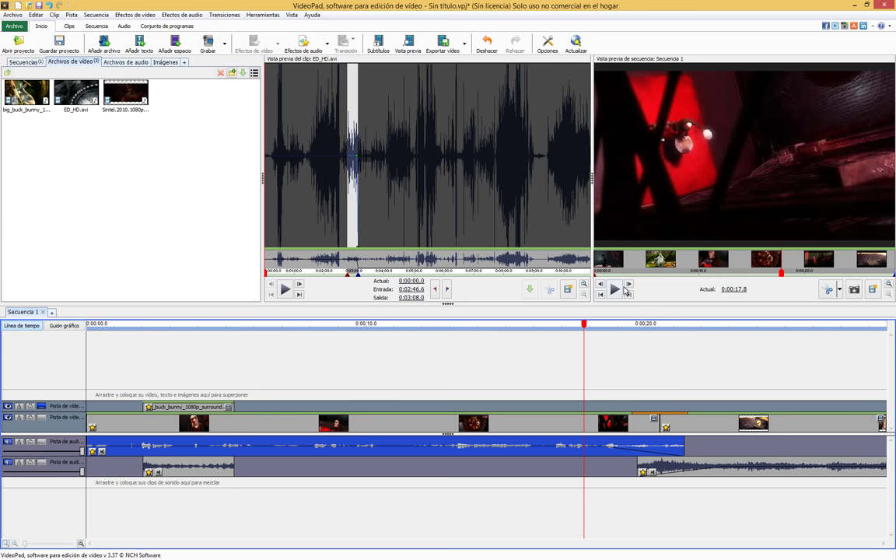
{"action": "left_click", "coordinate": [616, 290]}
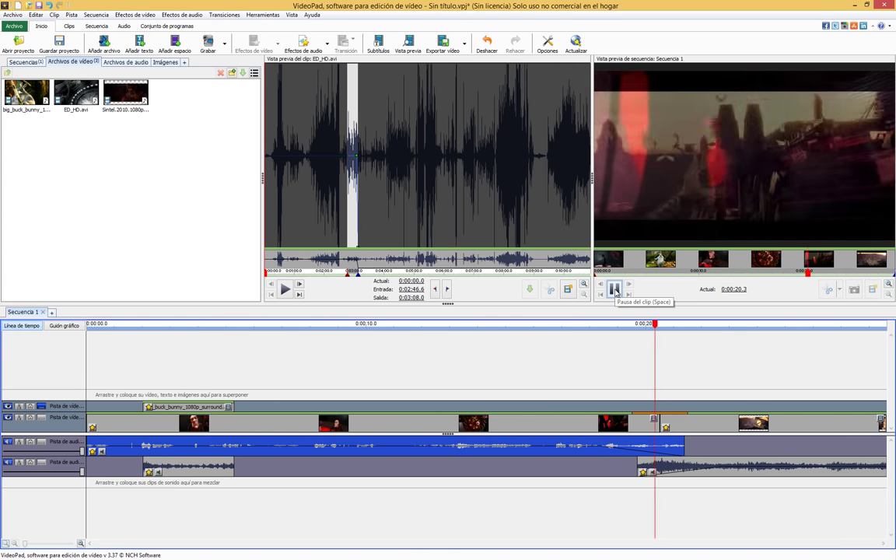
{"action": "left_click", "coordinate": [615, 291]}
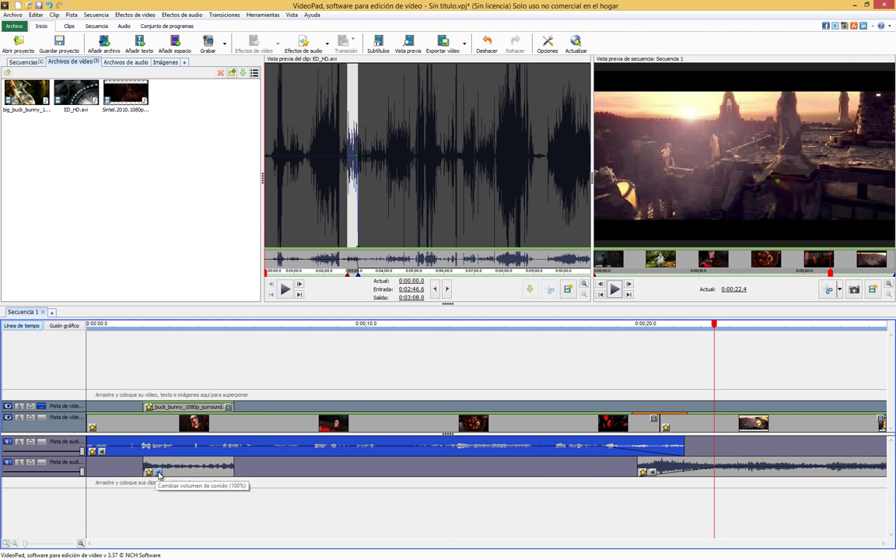
Mute the audio clips of big_buck_bunny, ED_HD.avi and Sintel individually.
{"action": "left_click", "coordinate": [159, 473]}
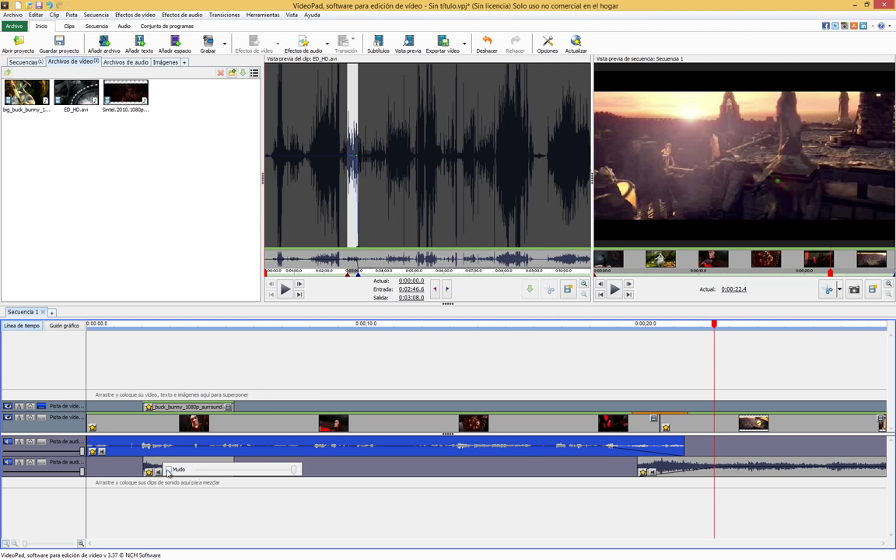
{"action": "left_click", "coordinate": [100, 451]}
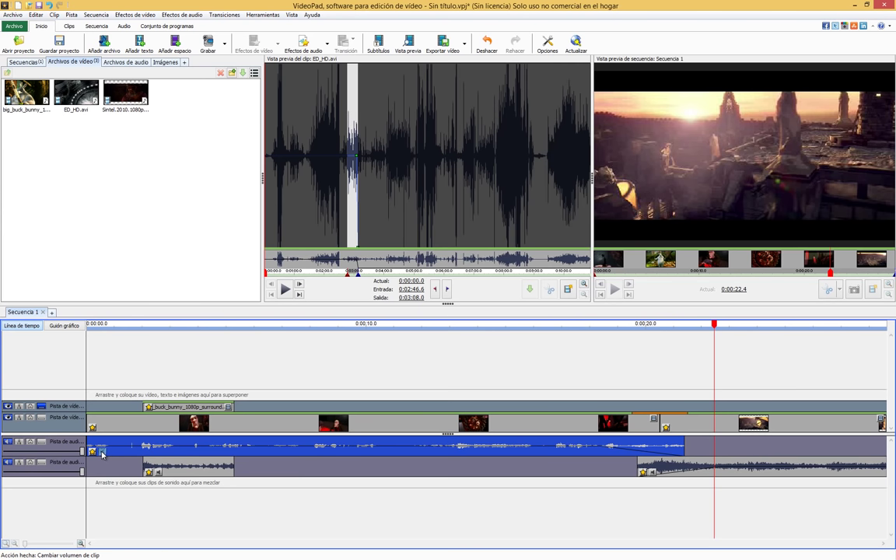
{"action": "left_click", "coordinate": [652, 472]}
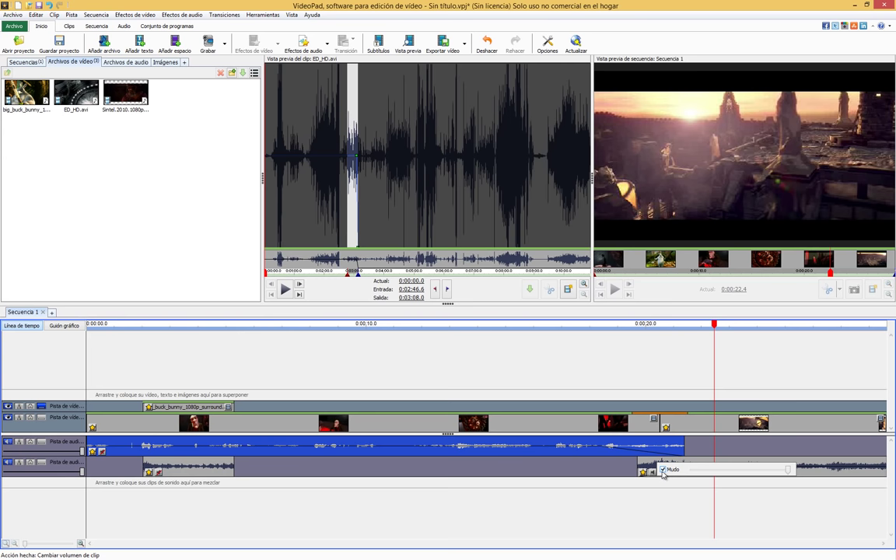
Play the muted sequence from about 0:00:17.3, stop it, and return the playhead to about 0:00:17.1.
{"action": "left_click", "coordinate": [571, 324]}
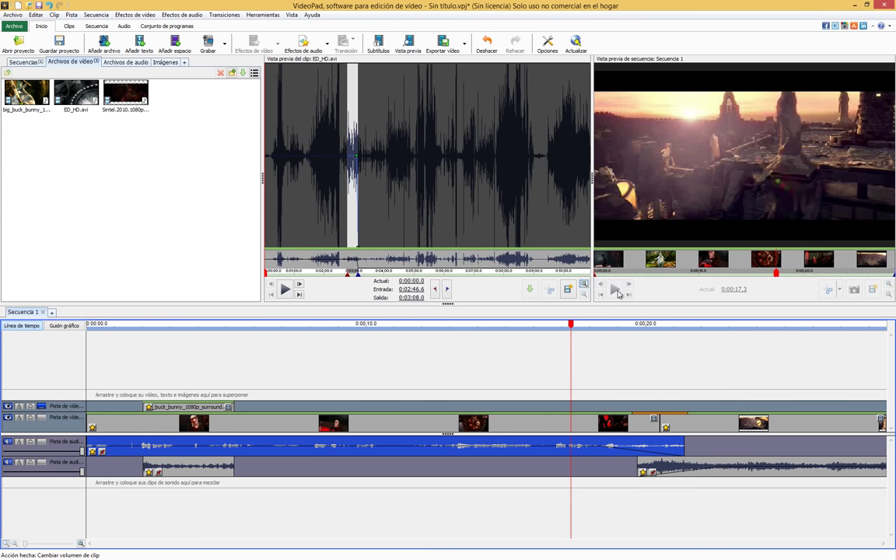
{"action": "left_click", "coordinate": [615, 290]}
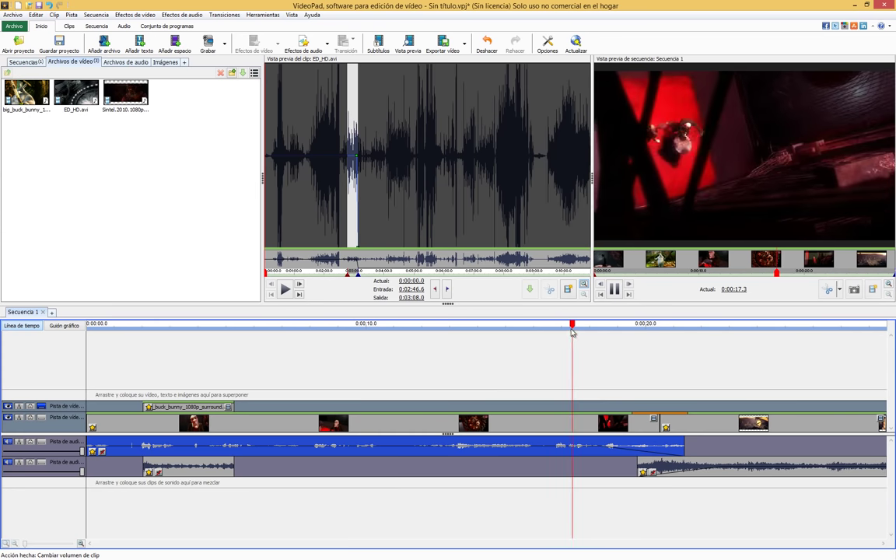
{"action": "left_click", "coordinate": [613, 291]}
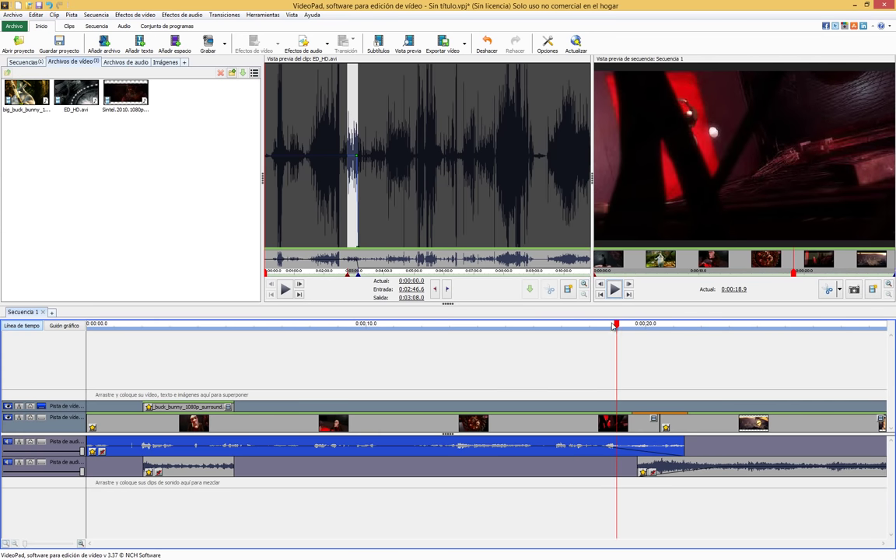
{"action": "left_click", "coordinate": [592, 325]}
{"action": "left_click", "coordinate": [566, 324]}
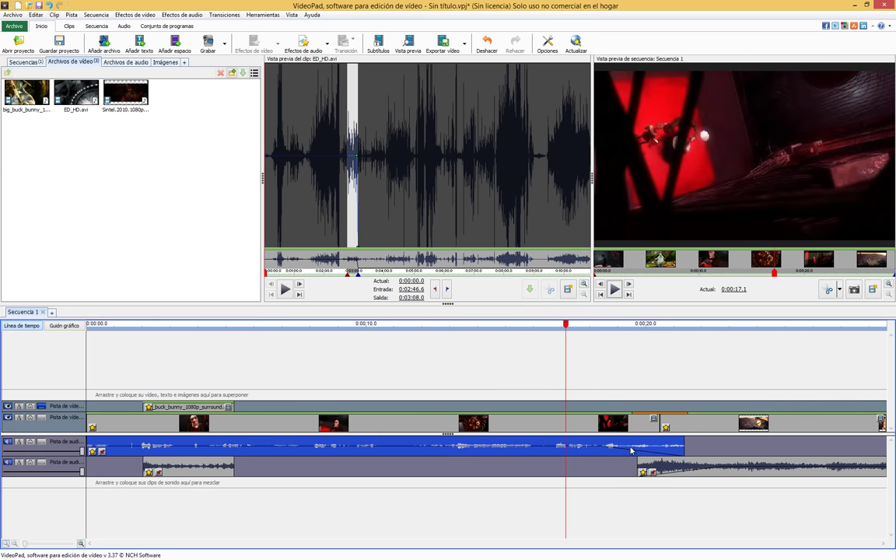
Revisit the ED_HD.avi and Sintel audio volume controls, unmuting only Sintel, and play the sequence from about 0:00:14.3.
{"action": "left_click", "coordinate": [102, 451]}
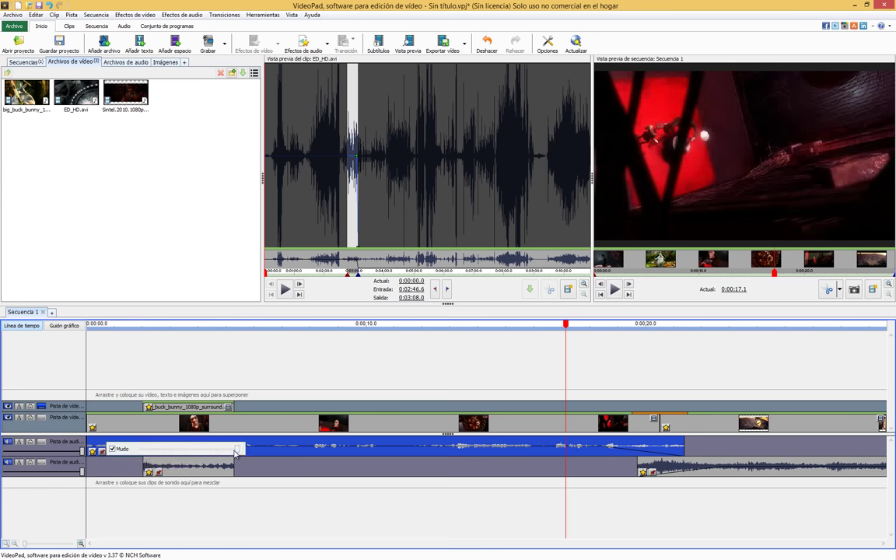
{"action": "left_click_drag", "start_coordinate": [236, 454], "coordinate": [149, 452]}
{"action": "left_click", "coordinate": [652, 472]}
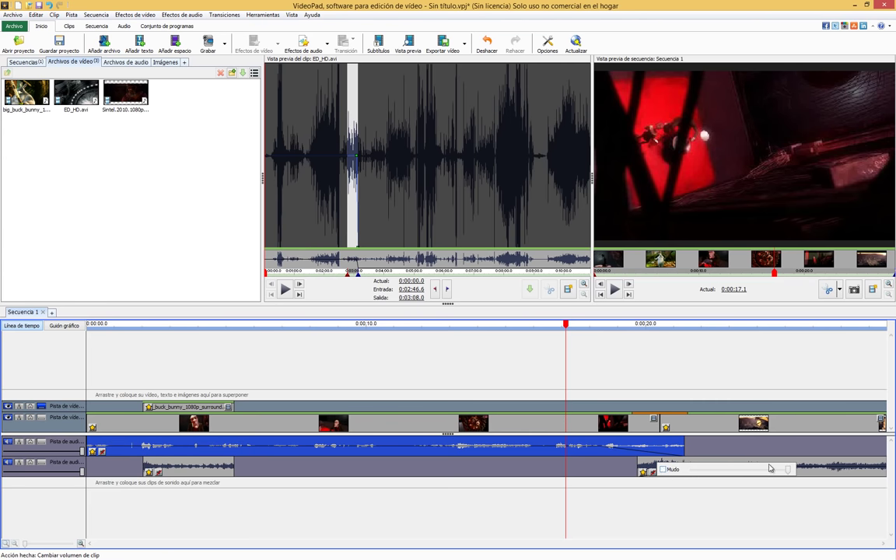
{"action": "left_click_drag", "start_coordinate": [787, 471], "coordinate": [699, 472]}
{"action": "left_click", "coordinate": [490, 324]}
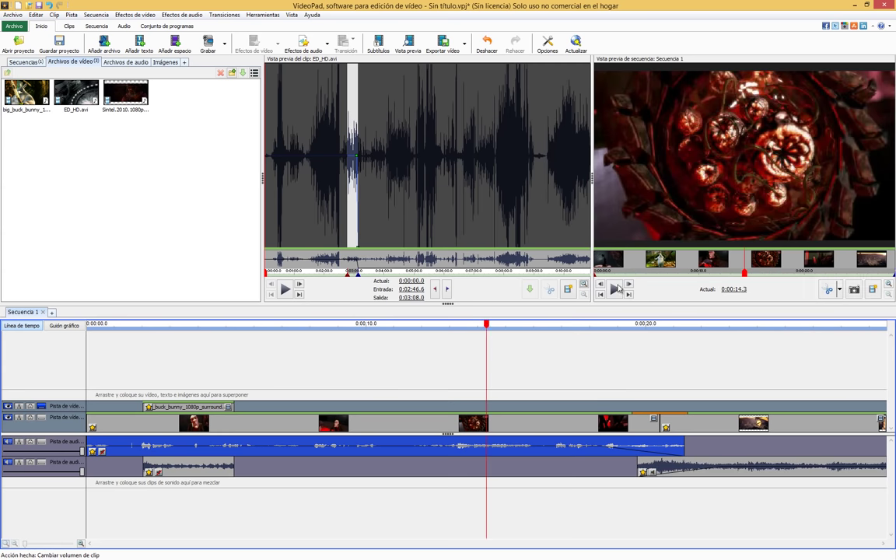
{"action": "left_click", "coordinate": [614, 290]}
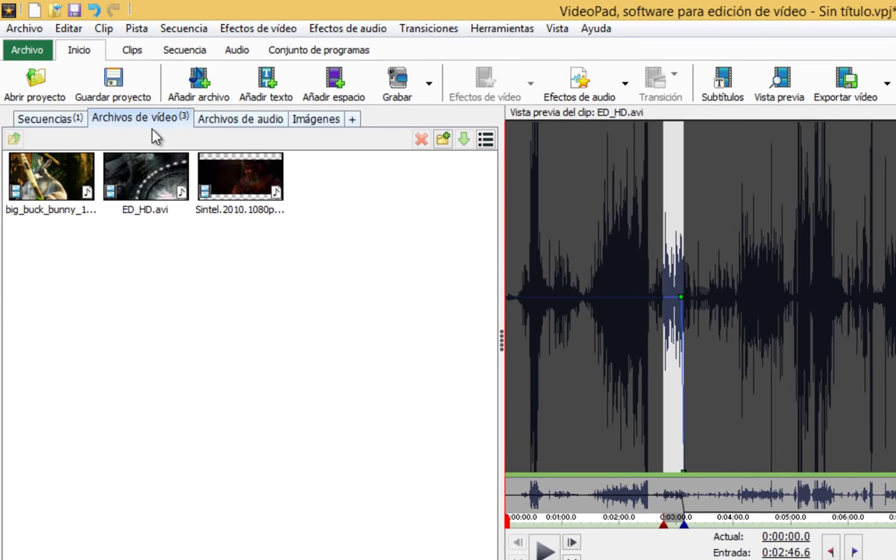
Import 2-TypewriterDance.mp3 from the Música folder into the project's audio files, and undo the import.
{"action": "left_click", "coordinate": [236, 124]}
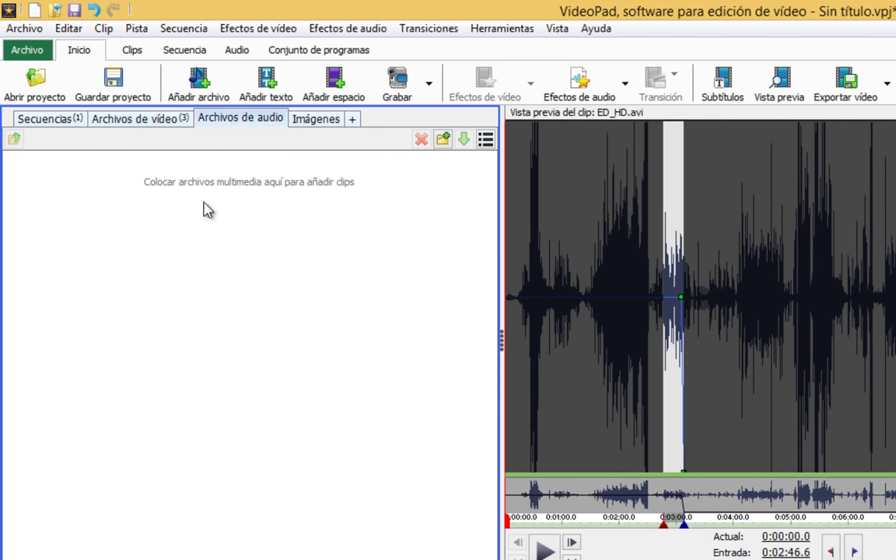
{"action": "right_click", "coordinate": [76, 231]}
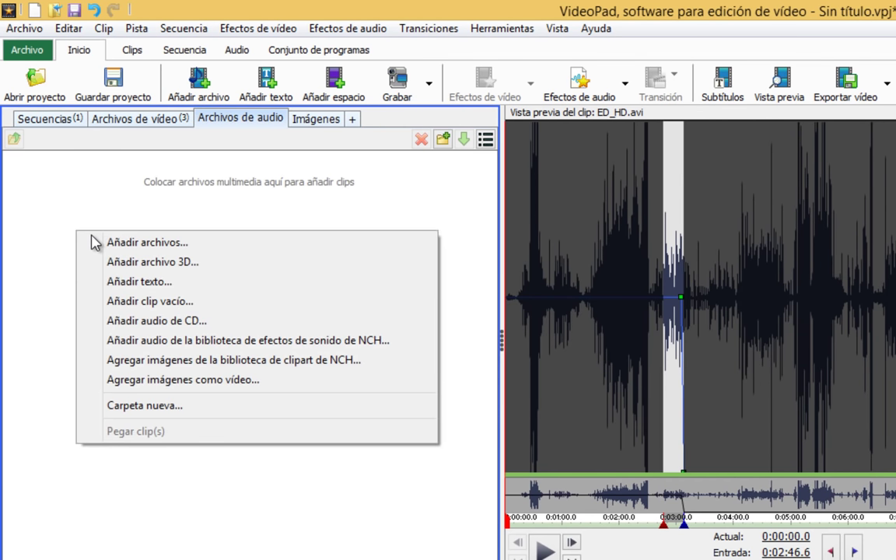
{"action": "left_click", "coordinate": [134, 245]}
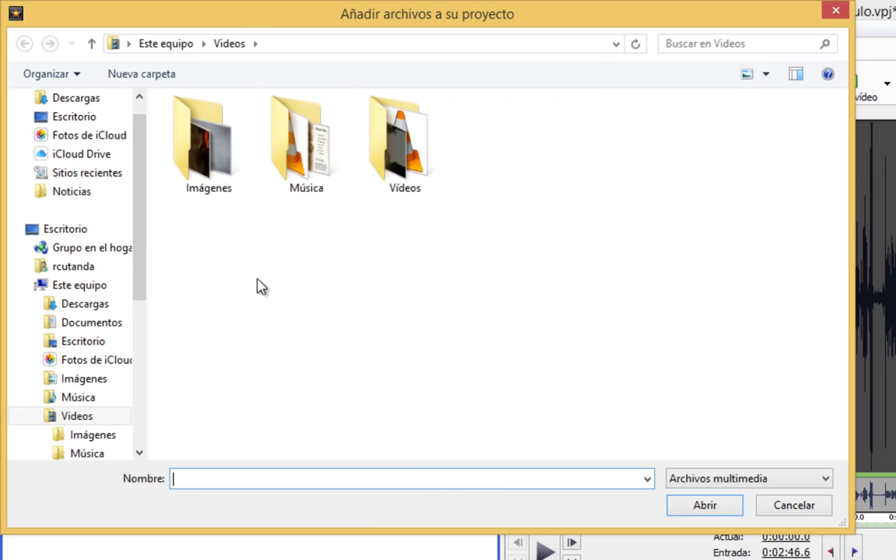
{"action": "double_click", "coordinate": [289, 161]}
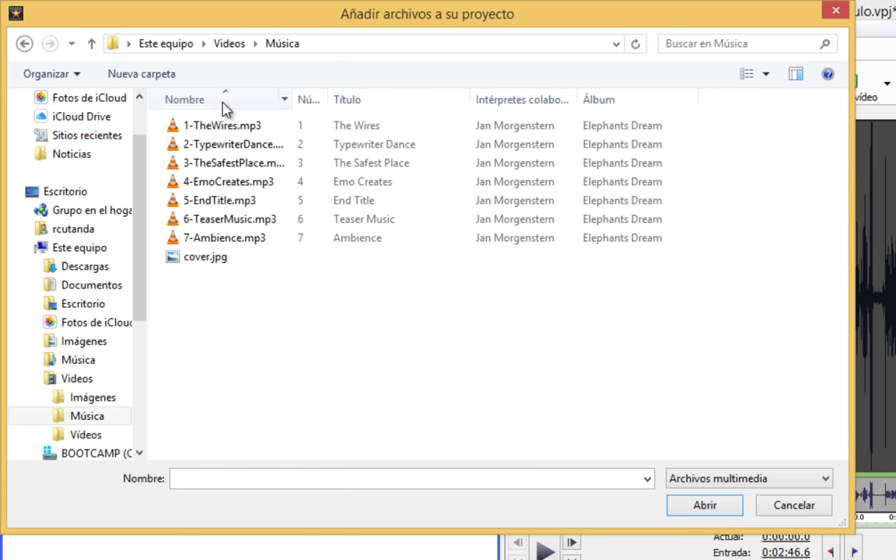
{"action": "double_click", "coordinate": [310, 103]}
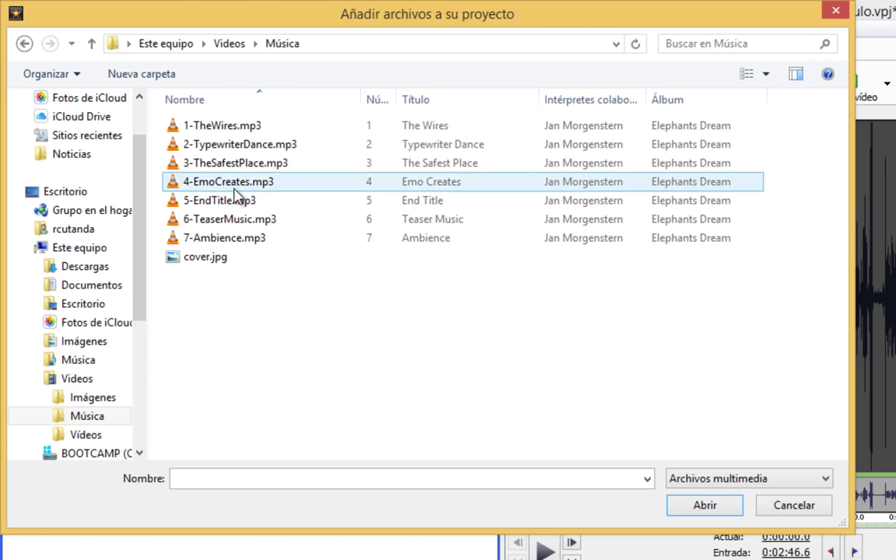
{"action": "left_click", "coordinate": [231, 146]}
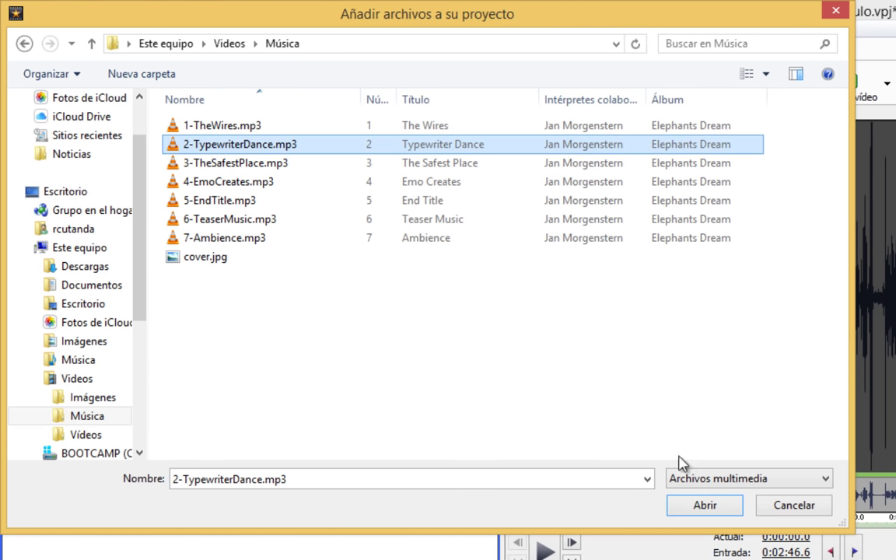
{"action": "left_click", "coordinate": [705, 506]}
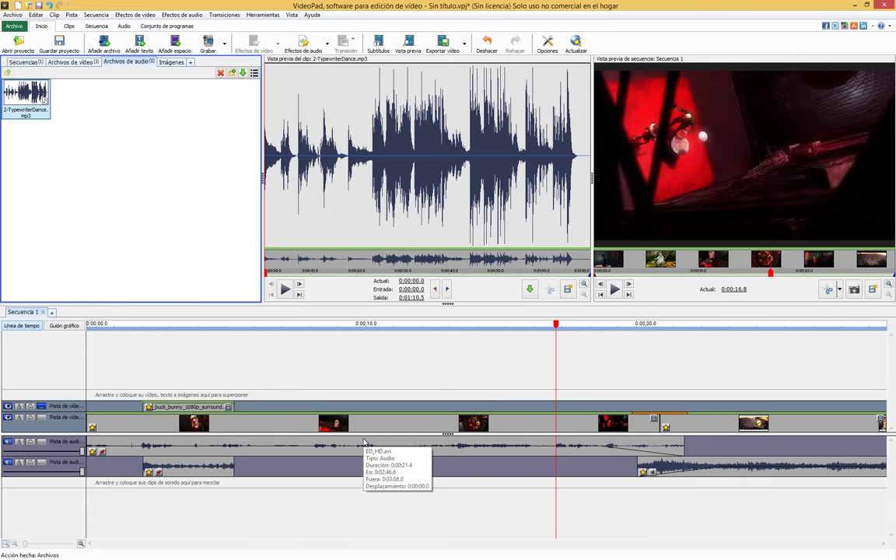
{"action": "left_click", "coordinate": [487, 43]}
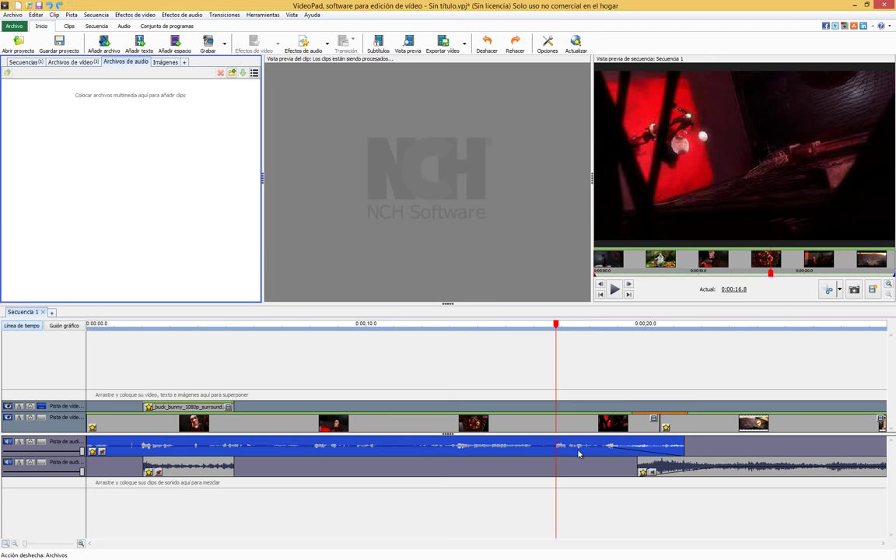
{"action": "left_click", "coordinate": [512, 488]}
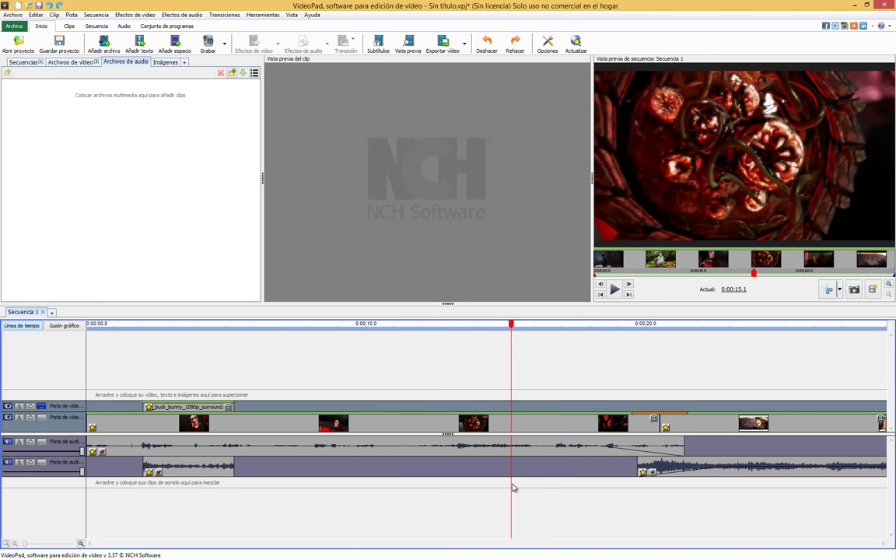
Import 2-TypewriterDance.mp3 into the audio files and place it on a new audio track starting at about 0:00:15.2.
{"action": "right_click", "coordinate": [99, 108]}
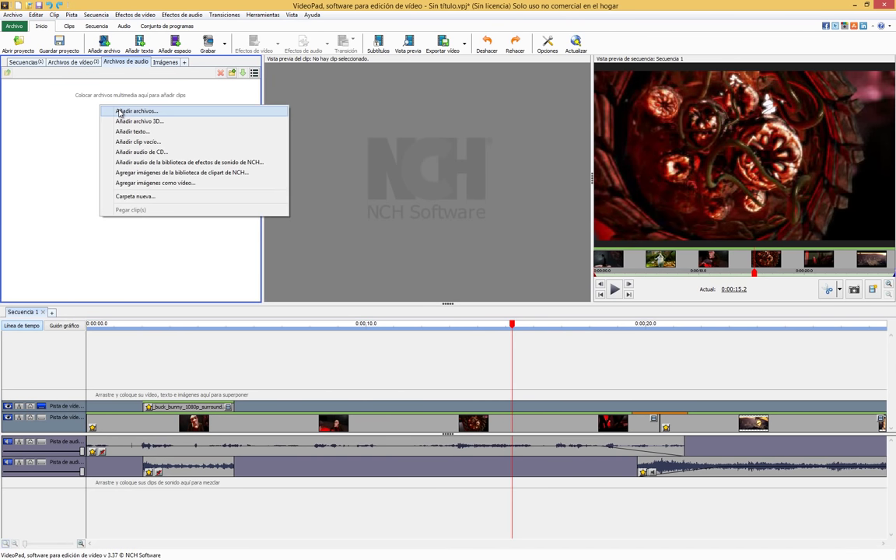
{"action": "left_click", "coordinate": [119, 113]}
{"action": "left_click", "coordinate": [125, 75]}
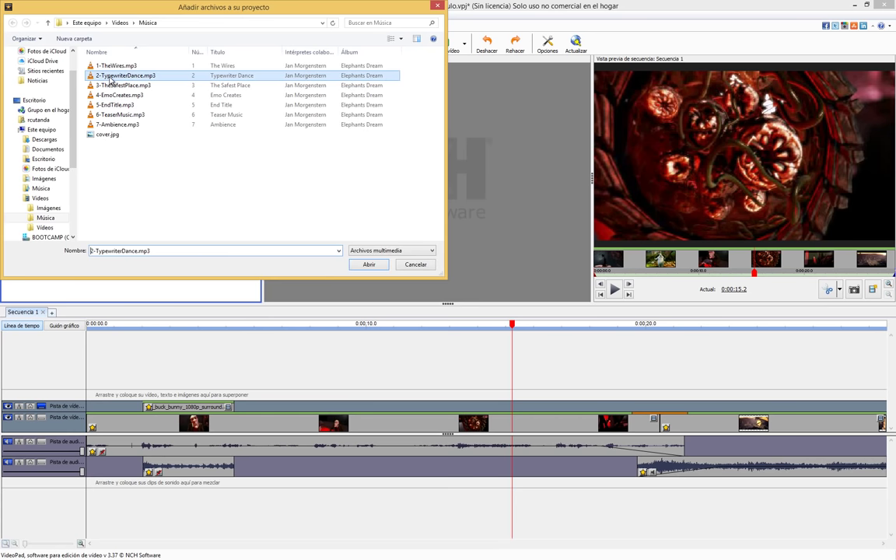
{"action": "left_click", "coordinate": [355, 264]}
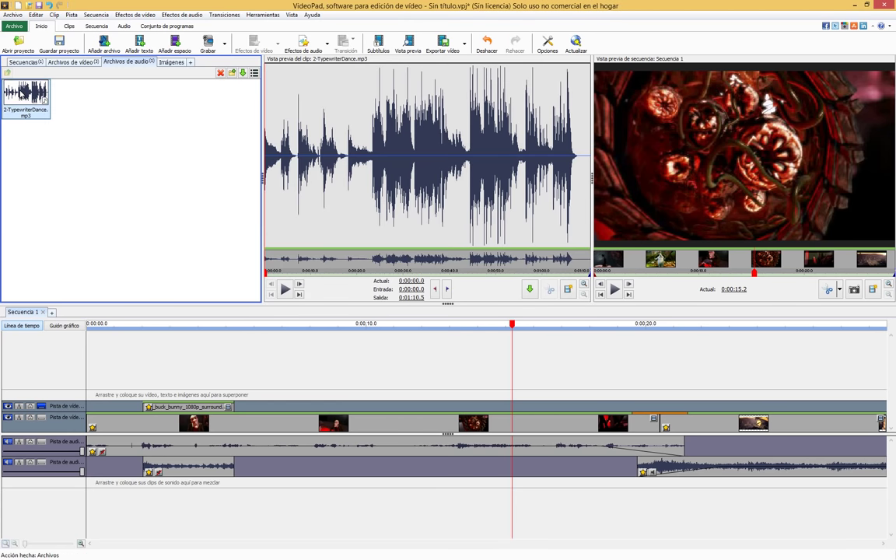
{"action": "mouse_move", "coordinate": [23, 91]}
{"action": "left_mouse_down"}
{"action": "mouse_move", "coordinate": [65, 111]}
{"action": "mouse_move", "coordinate": [313, 416]}
{"action": "mouse_move", "coordinate": [393, 453]}
{"action": "mouse_move", "coordinate": [389, 486]}
{"action": "mouse_move", "coordinate": [515, 482]}
{"action": "mouse_move", "coordinate": [523, 491]}
{"action": "left_mouse_up"}
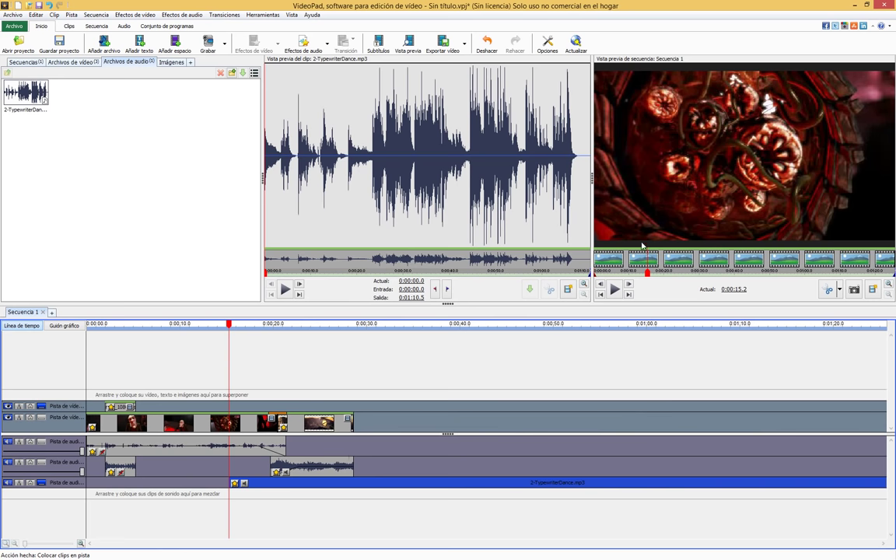
Play the sequence from about 0:00:15.2, stop it, and lower the volume of the Sintel audio clip.
{"action": "left_click", "coordinate": [615, 290]}
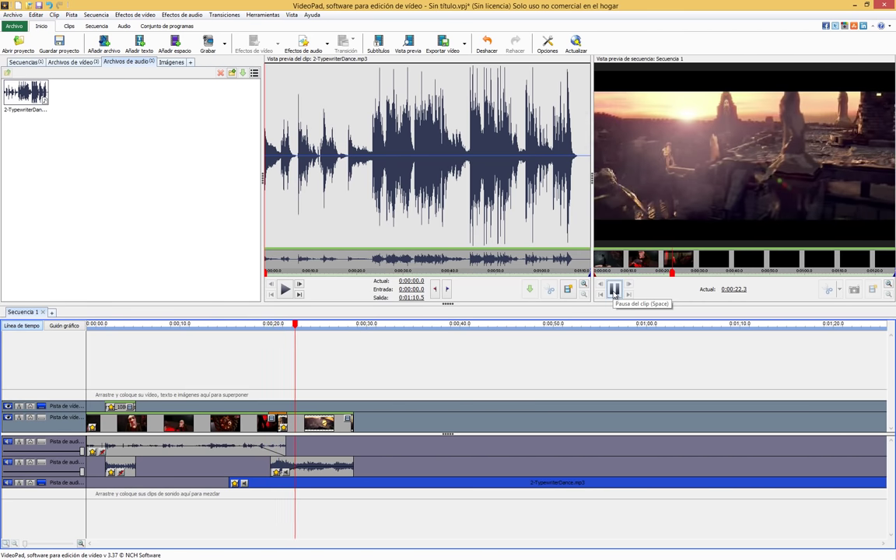
{"action": "left_click", "coordinate": [615, 291]}
{"action": "left_click", "coordinate": [284, 472]}
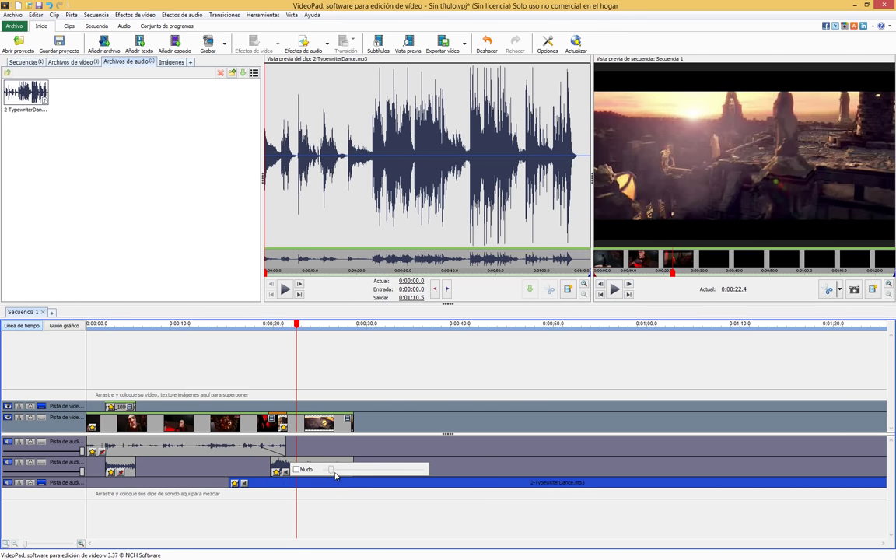
Return the playhead to about 0:00:20.2 and play the sequence to about 0:00:24.0.
{"action": "left_click_drag", "start_coordinate": [295, 326], "coordinate": [274, 327]}
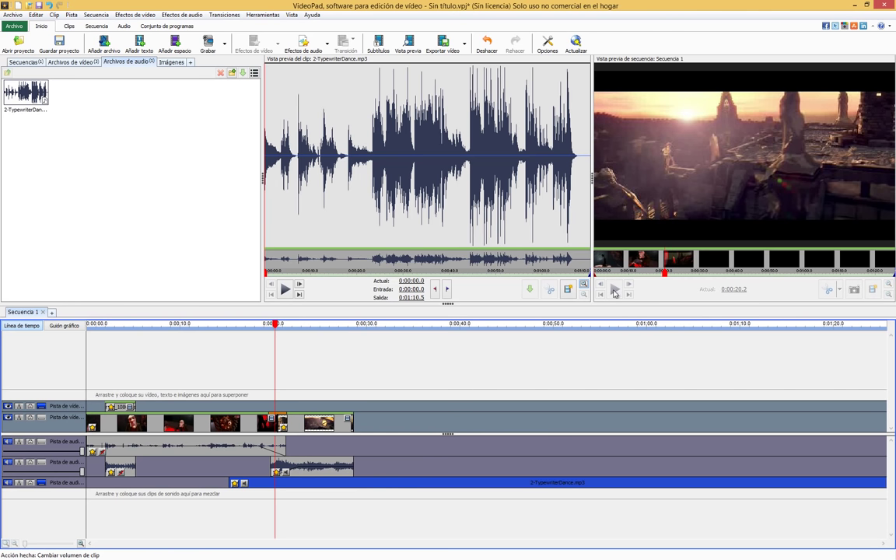
{"action": "left_click", "coordinate": [614, 290]}
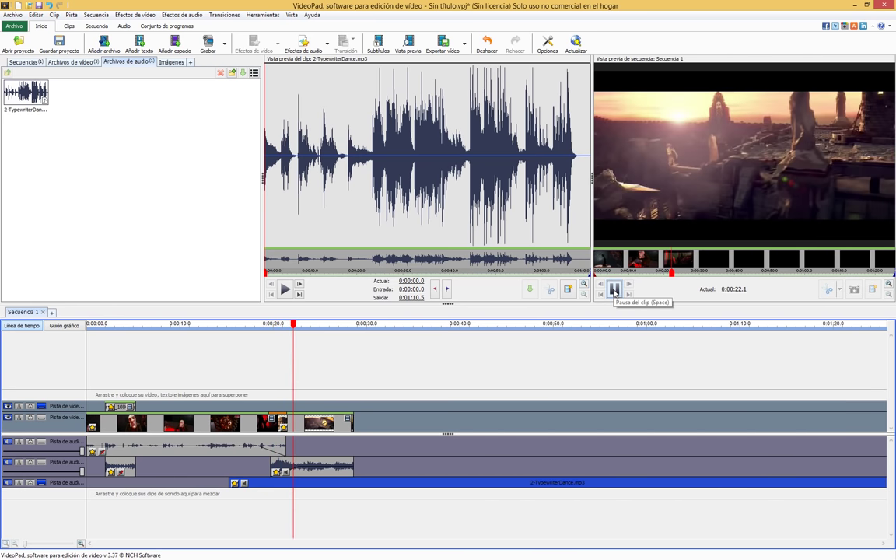
{"action": "left_click", "coordinate": [614, 290]}
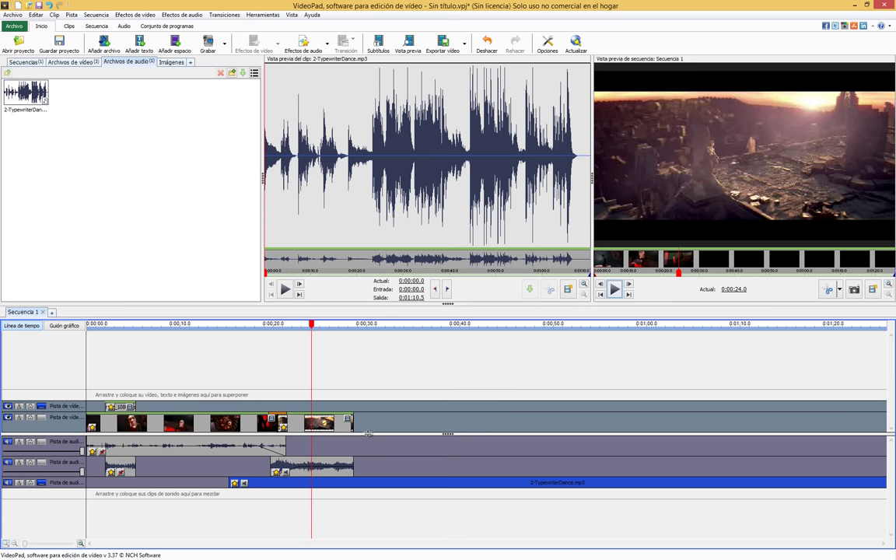
Import rinkysplash.jpg from the Imágenes folder into the project's images.
{"action": "left_click", "coordinate": [169, 63]}
{"action": "right_click", "coordinate": [70, 132]}
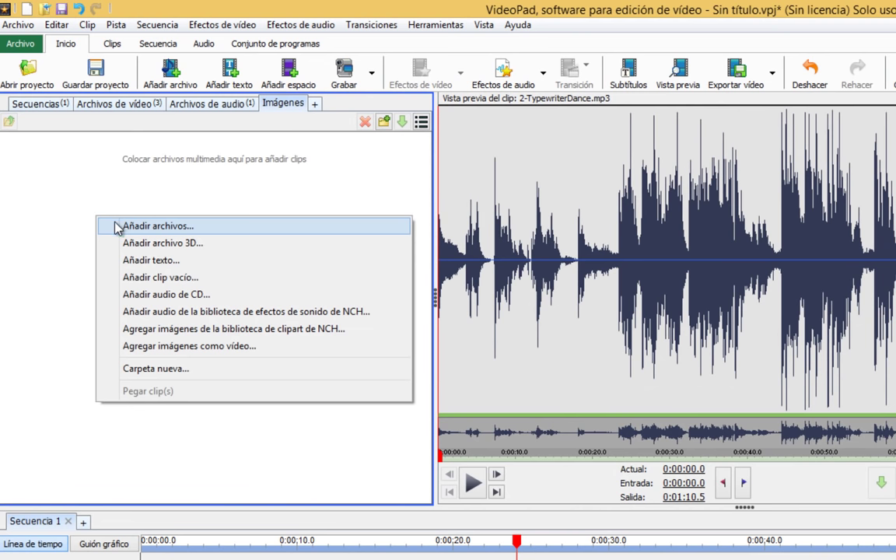
{"action": "left_click", "coordinate": [115, 227]}
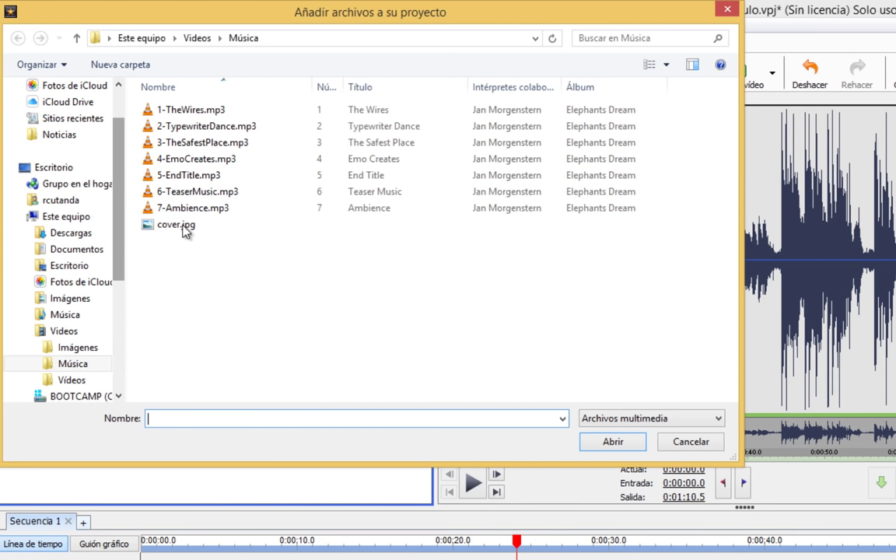
{"action": "left_click", "coordinate": [199, 38]}
{"action": "double_click", "coordinate": [179, 125]}
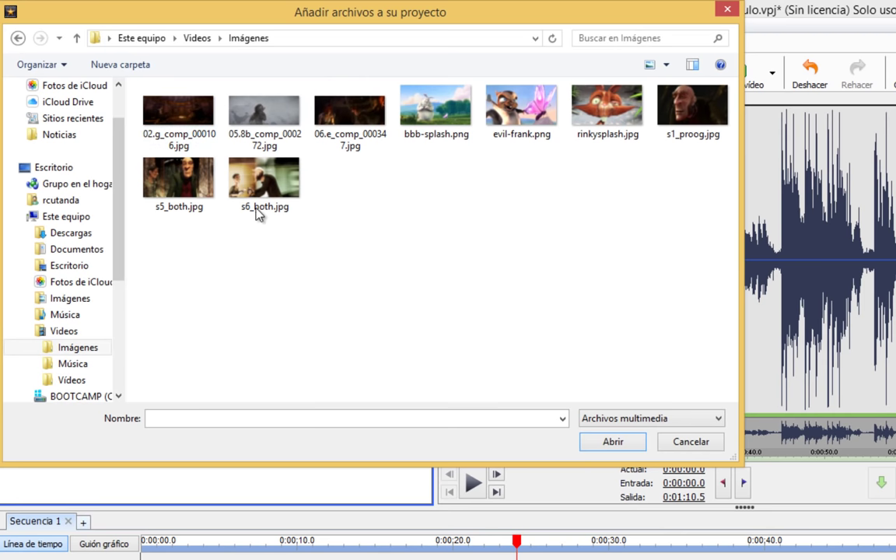
{"action": "left_click", "coordinate": [247, 177]}
{"action": "left_click", "coordinate": [604, 111]}
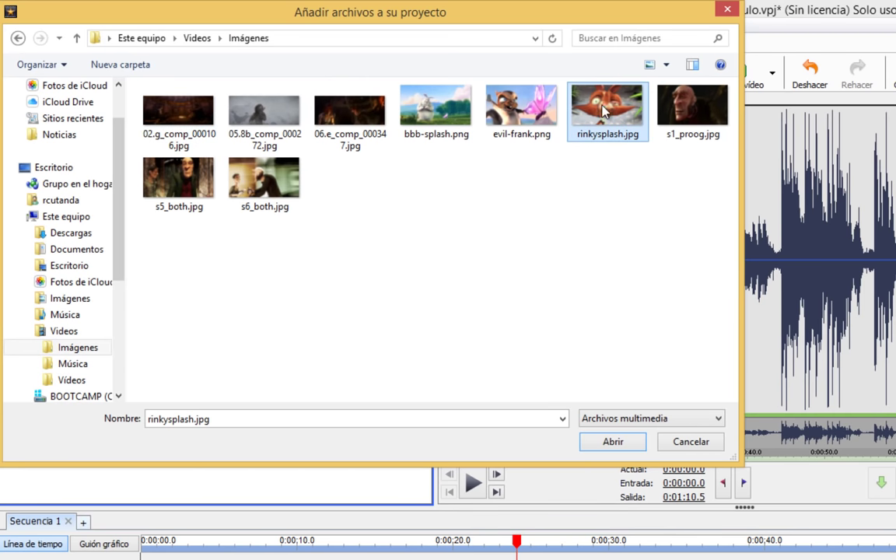
{"action": "left_click", "coordinate": [620, 448]}
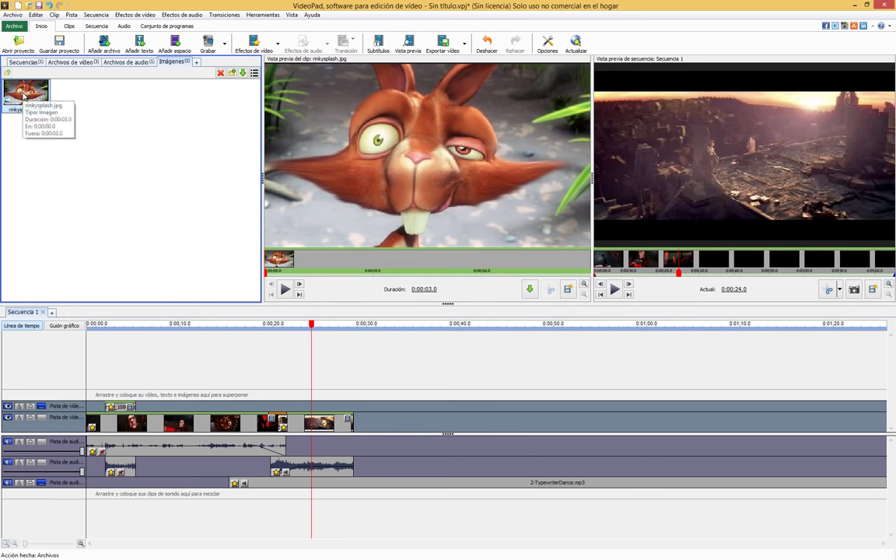
Place rinkysplash.jpg on the overlay video track, lengthen it to almost 9 seconds, and move it to start at about 0:00:11.
{"action": "left_click_drag", "start_coordinate": [22, 95], "coordinate": [314, 406]}
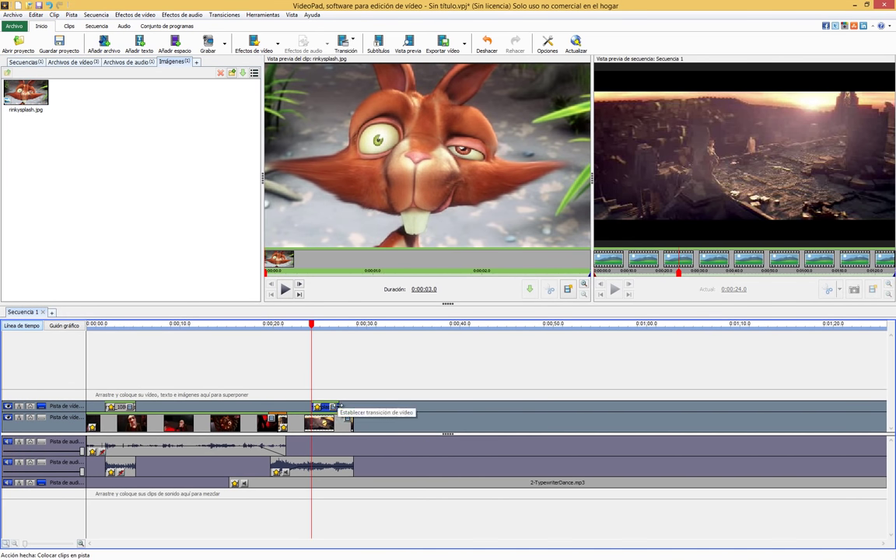
{"action": "left_click_drag", "start_coordinate": [433, 407], "coordinate": [409, 408]}
{"action": "mouse_move", "coordinate": [316, 407]}
{"action": "left_mouse_down"}
{"action": "mouse_move", "coordinate": [259, 408]}
{"action": "mouse_move", "coordinate": [325, 408]}
{"action": "mouse_move", "coordinate": [190, 406]}
{"action": "left_mouse_up"}
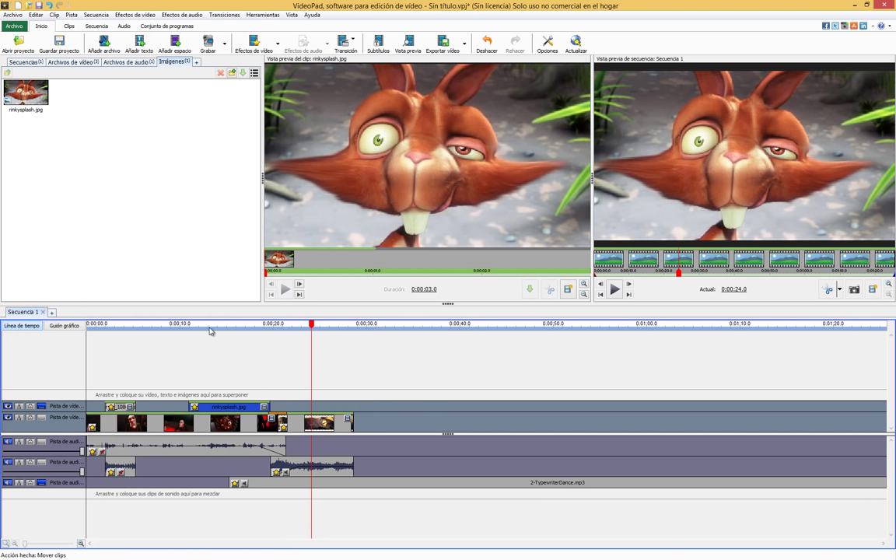
Move the playhead to about 0:00:13.8 and open the video effects of the rinkysplash.jpg clip in a maximized window.
{"action": "left_click", "coordinate": [214, 326]}
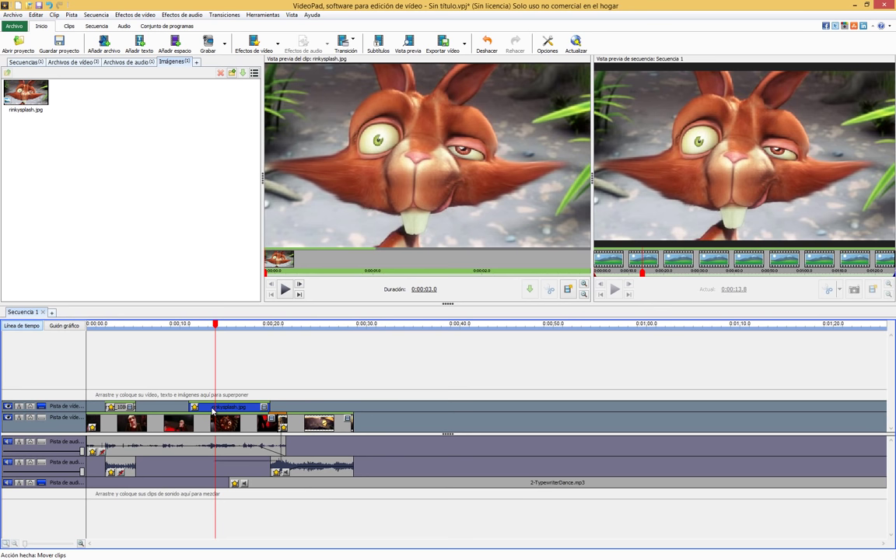
{"action": "right_click", "coordinate": [212, 411]}
{"action": "key", "text": "Escape"}
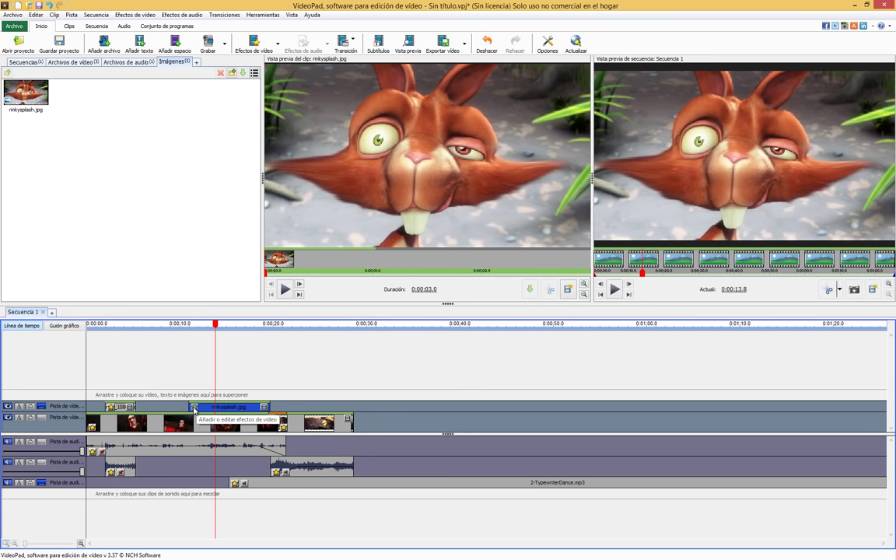
{"action": "left_click", "coordinate": [194, 407]}
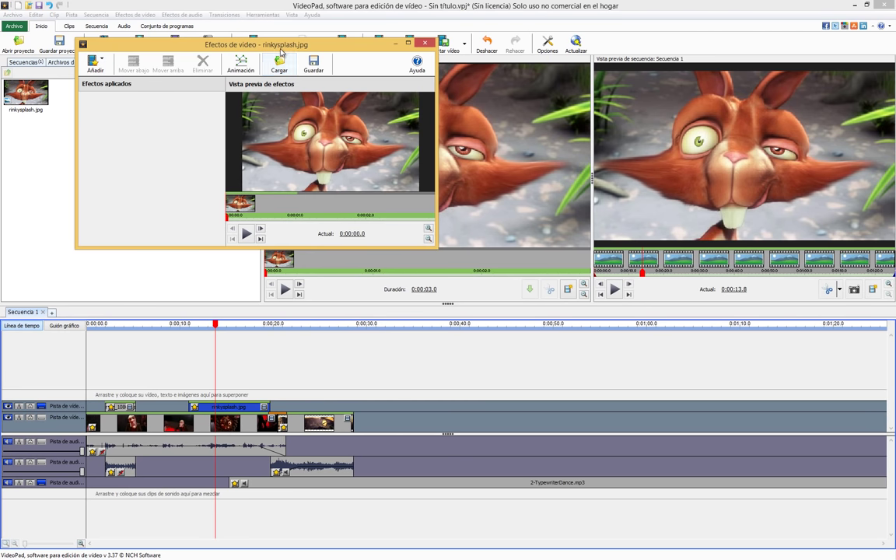
{"action": "left_click_drag", "start_coordinate": [280, 50], "coordinate": [255, 47]}
{"action": "left_click", "coordinate": [382, 41]}
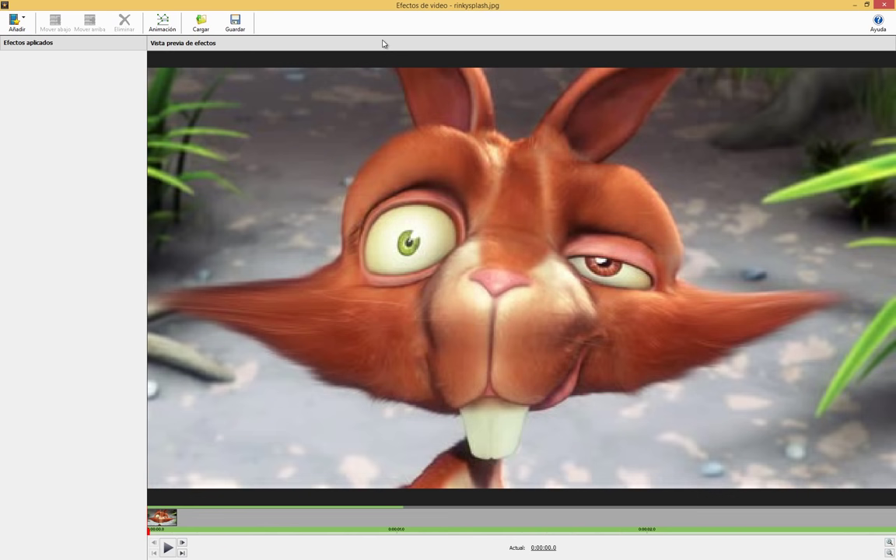
Add an Escalar effect to rinkysplash.jpg with both the X and Y scale set to 0.35.
{"action": "left_click", "coordinate": [19, 24]}
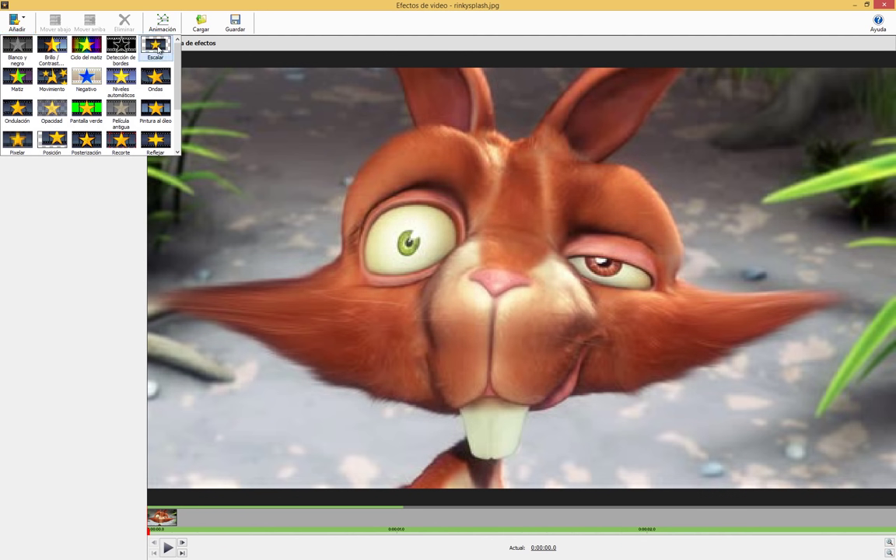
{"action": "left_click", "coordinate": [157, 47]}
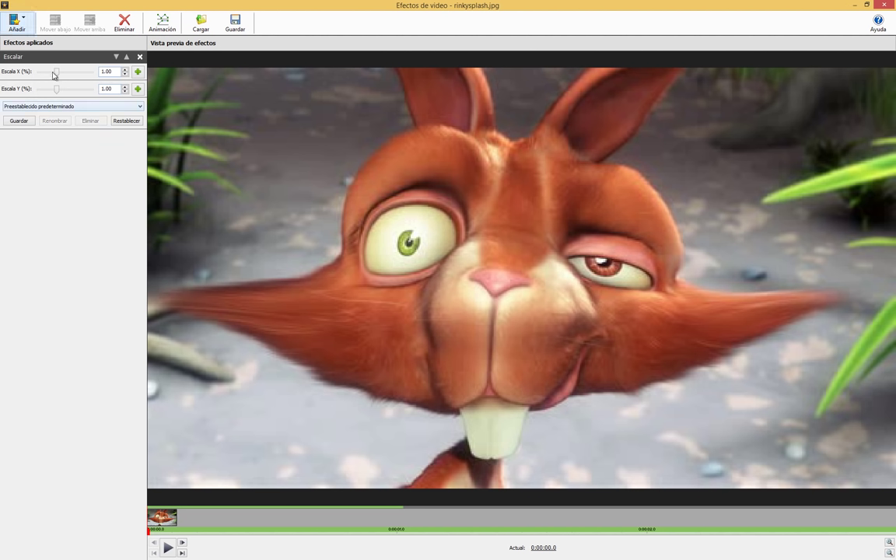
{"action": "left_click_drag", "start_coordinate": [56, 73], "coordinate": [45, 72]}
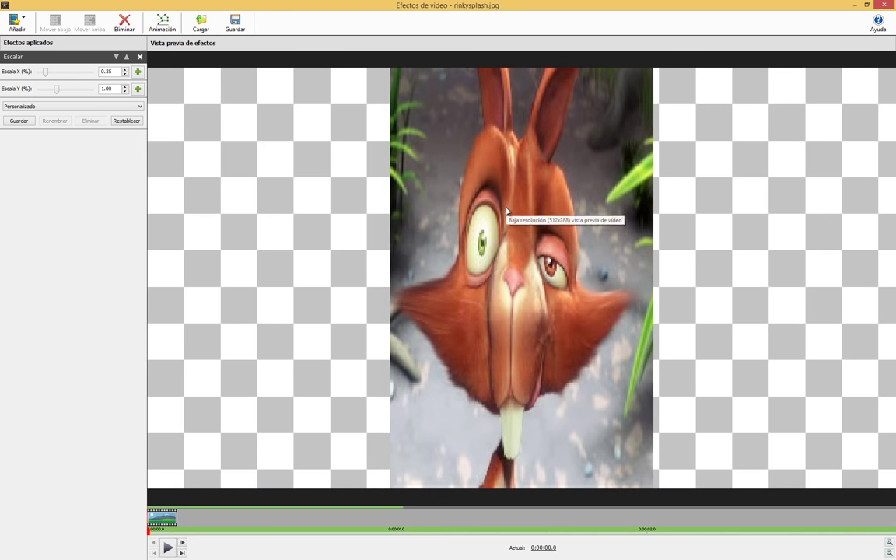
{"action": "double_click", "coordinate": [108, 71]}
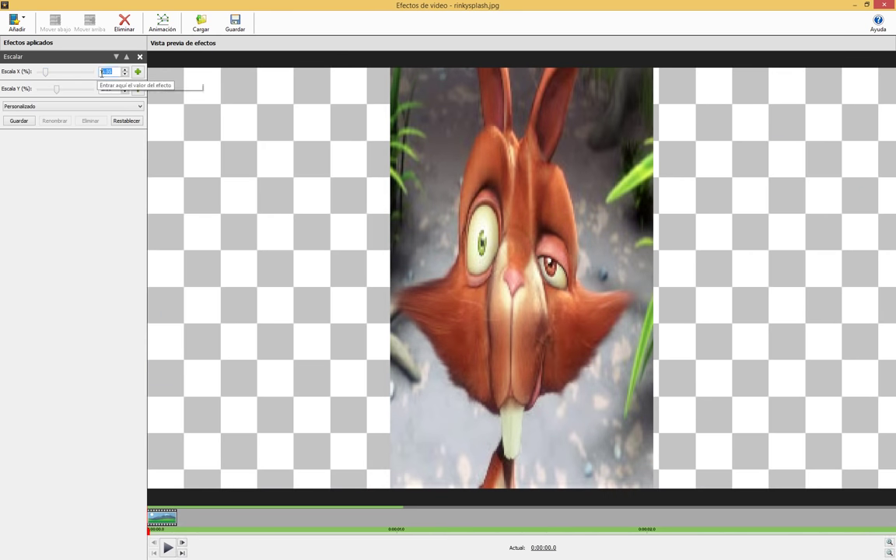
{"action": "right_click", "coordinate": [109, 73]}
{"action": "left_click", "coordinate": [130, 103]}
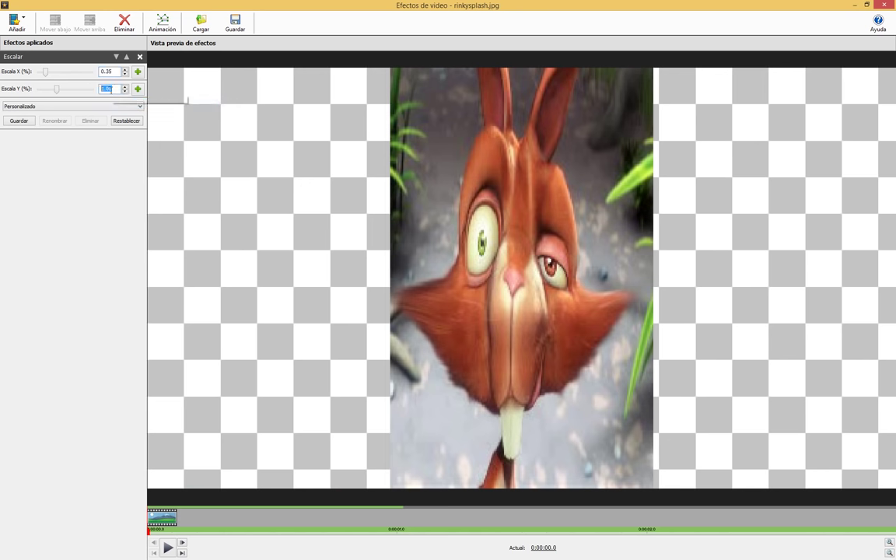
{"action": "right_click", "coordinate": [111, 90]}
{"action": "left_click", "coordinate": [131, 129]}
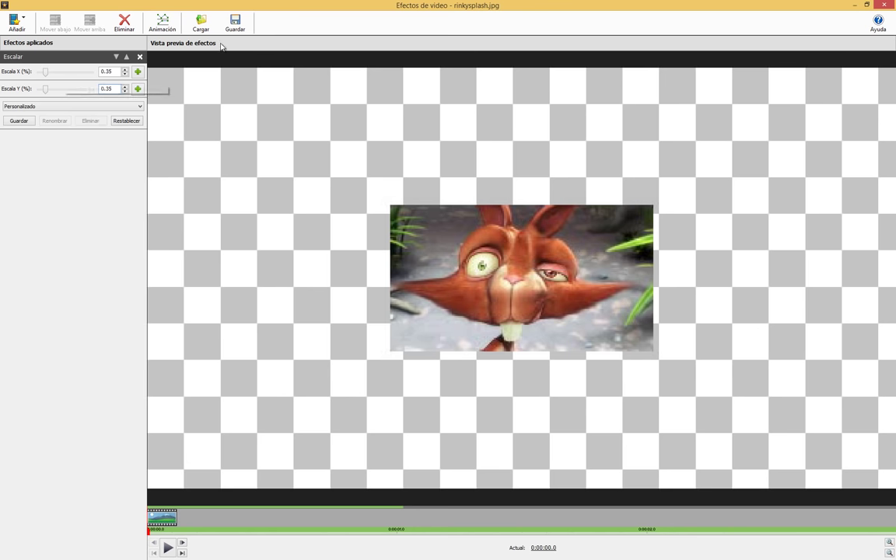
Add a Posición effect to rinkysplash.jpg with X offset -21.28 and Y offset -17.02, and close the effects window.
{"action": "left_click", "coordinate": [26, 23]}
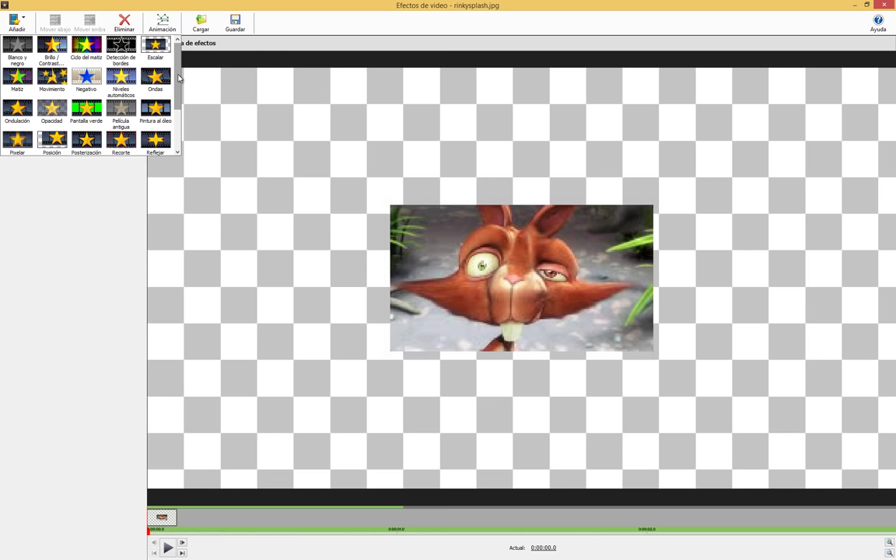
{"action": "scroll", "coordinate": [57, 101], "scroll_direction": "down", "scroll_amount": 2}
{"action": "left_click", "coordinate": [56, 101]}
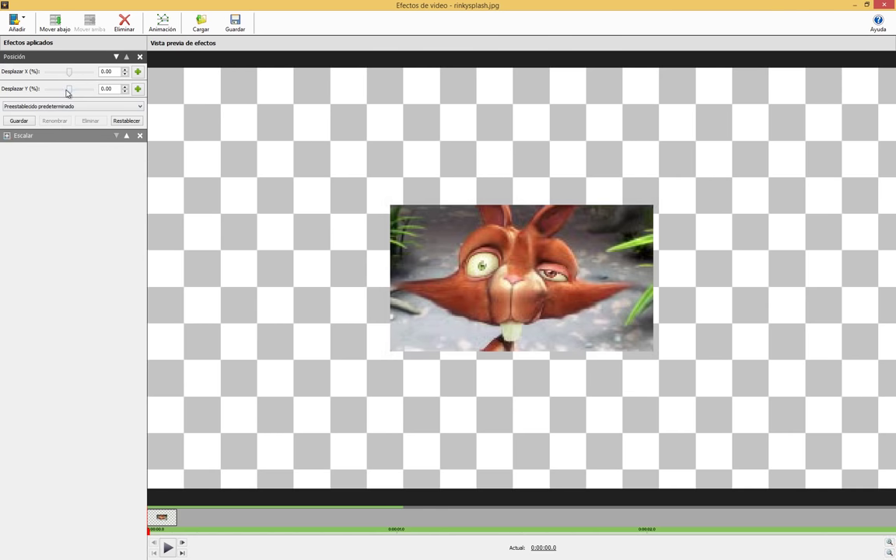
{"action": "left_click_drag", "start_coordinate": [69, 90], "coordinate": [65, 91]}
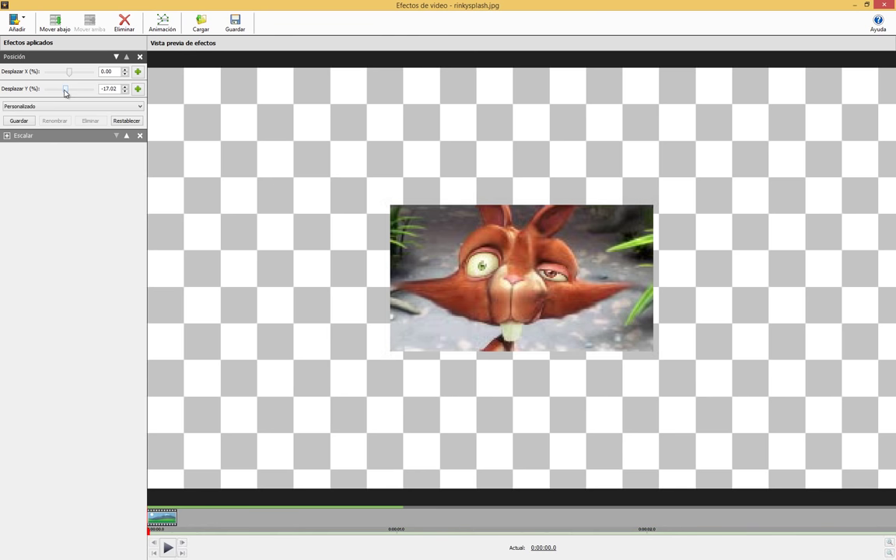
{"action": "left_click_drag", "start_coordinate": [78, 93], "coordinate": [52, 94]}
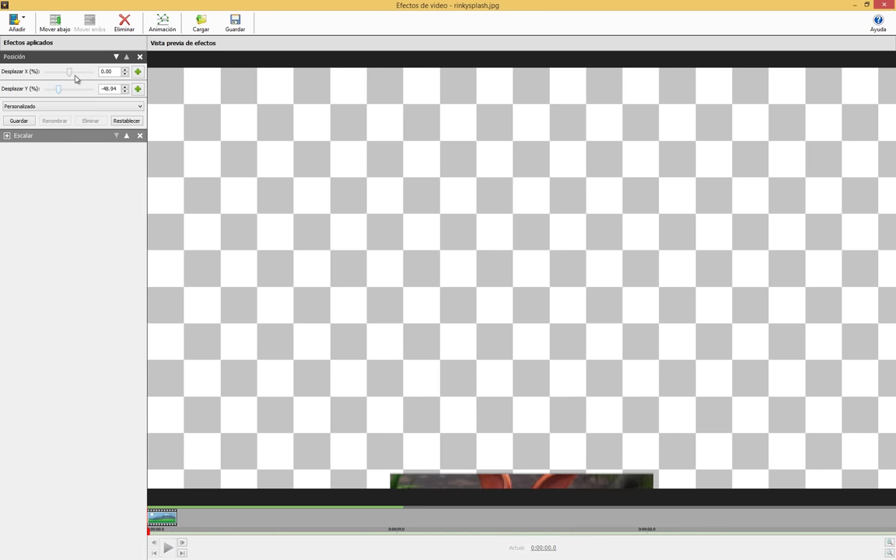
{"action": "left_click_drag", "start_coordinate": [70, 72], "coordinate": [60, 76]}
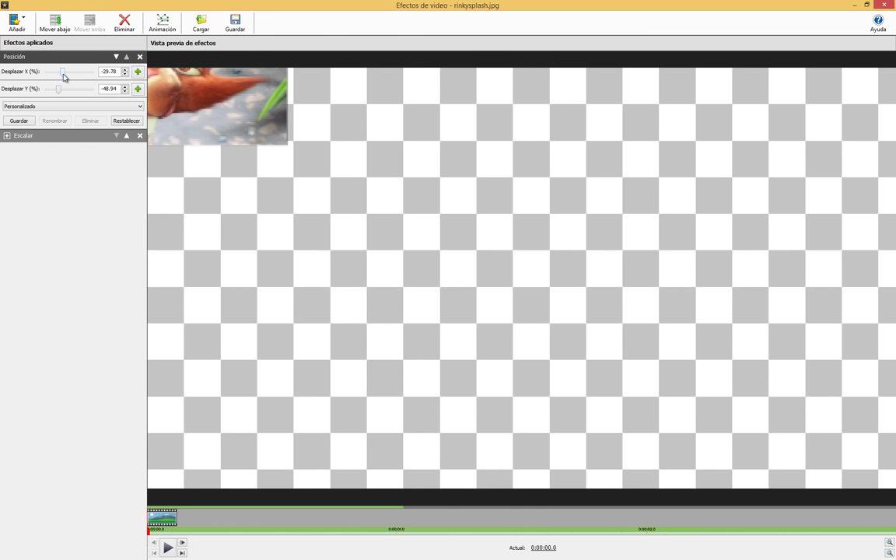
{"action": "left_click_drag", "start_coordinate": [58, 89], "coordinate": [65, 90]}
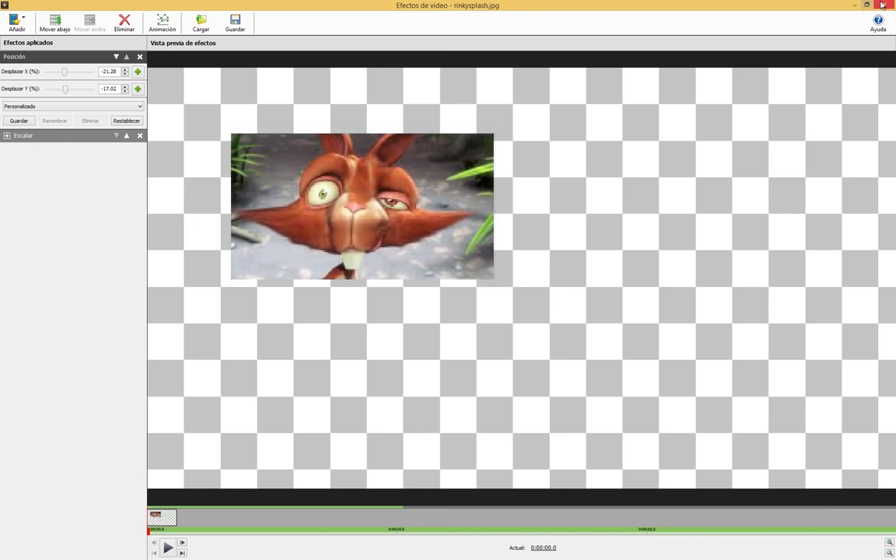
{"action": "left_click", "coordinate": [885, 4]}
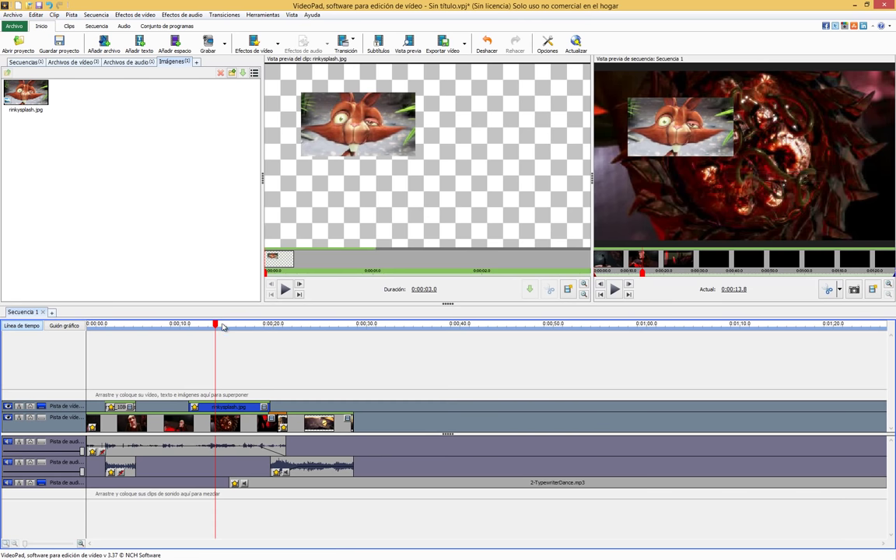
Return the playhead to about 0:00:03 and add a text clip named "Presentación" with the text "Tutorial de Videopad".
{"action": "left_click_drag", "start_coordinate": [216, 327], "coordinate": [113, 327]}
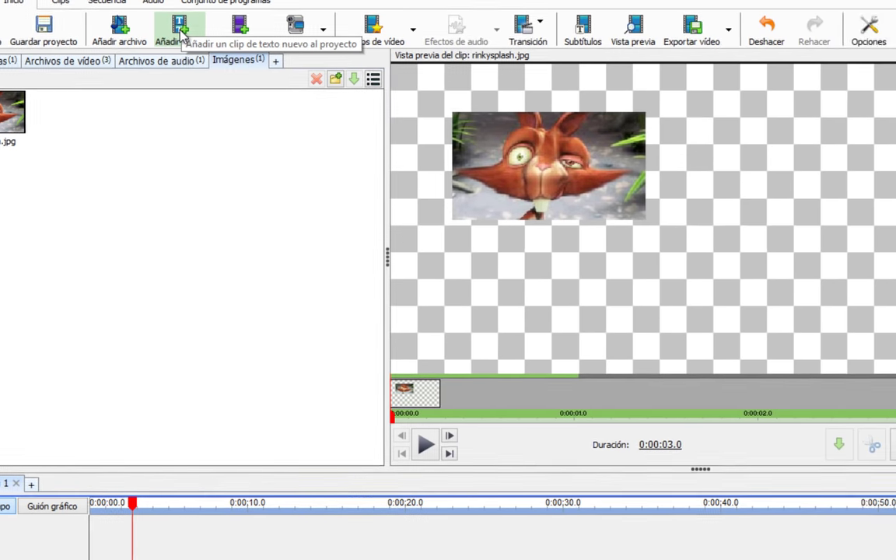
{"action": "left_click", "coordinate": [237, 62]}
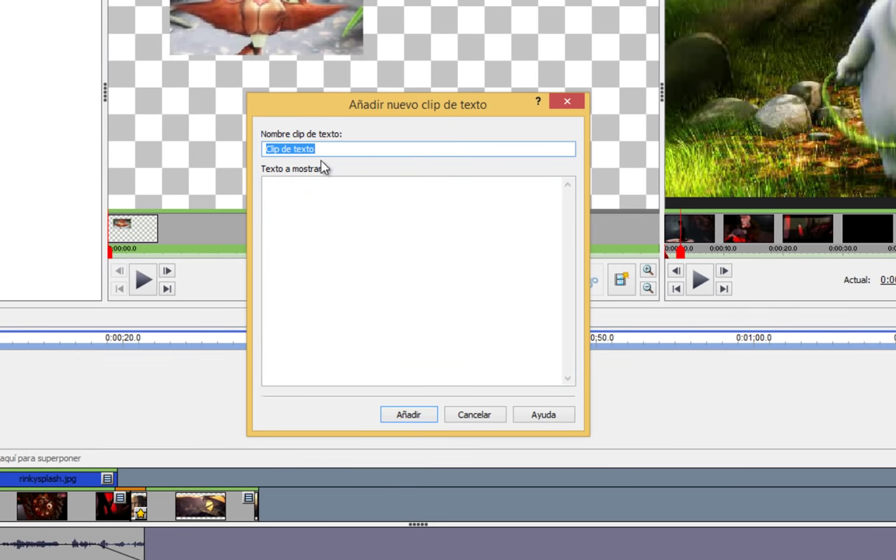
{"action": "type", "text": "Pr"}
{"action": "key", "text": "BackSpace"}
{"action": "key", "text": "BackSpace"}
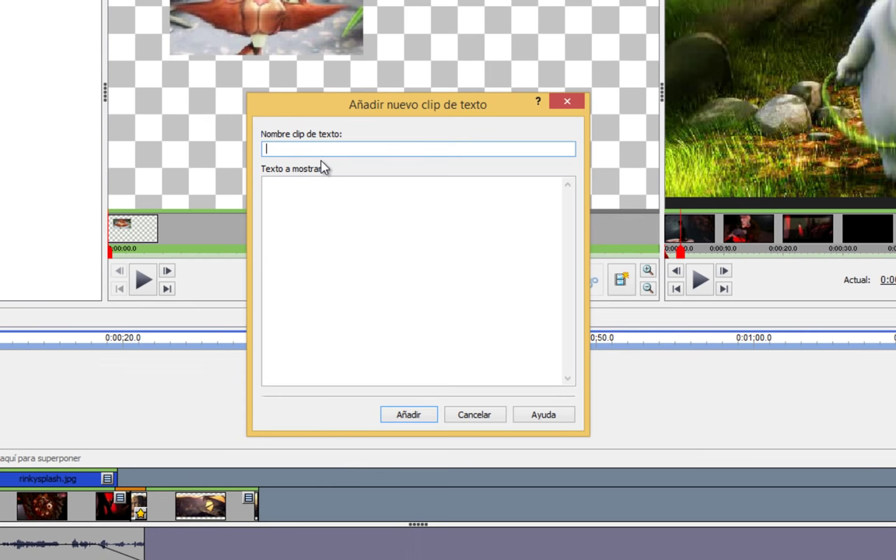
{"action": "type", "text": "PResentación"}
{"action": "key", "text": "ctrl+a"}
{"action": "type", "text": "Presentación"}
{"action": "key", "text": "Tab"}
{"action": "type", "text": "Tuto"}
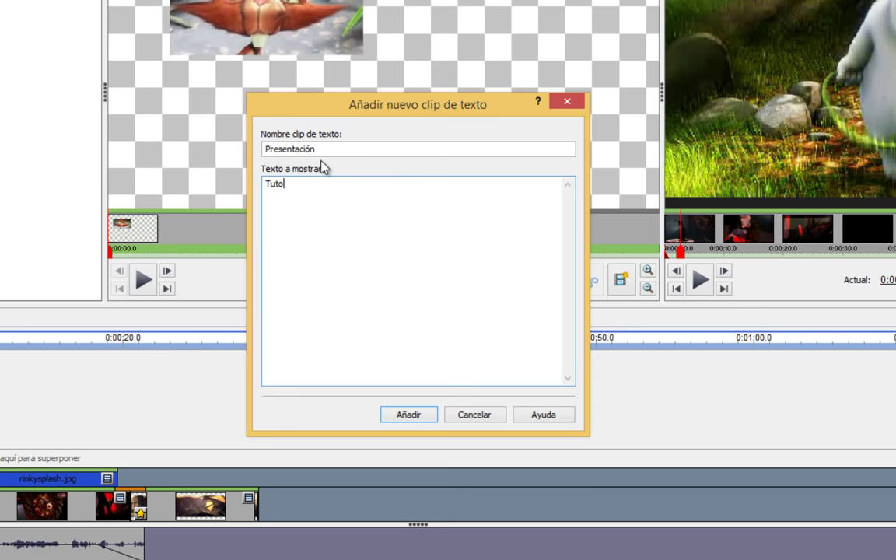
{"action": "type", "text": "rial de Videopad"}
{"action": "left_click", "coordinate": [412, 416]}
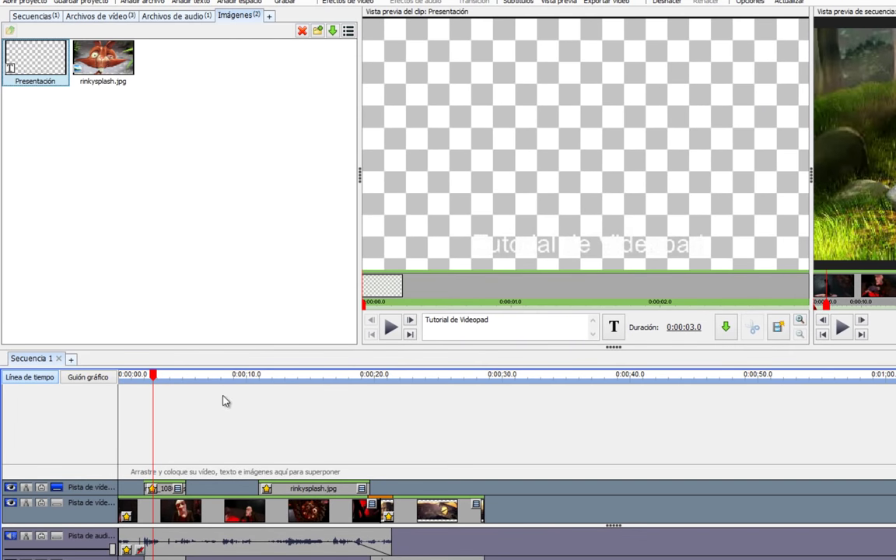
Expand the overlay video track in the timeline to show its clip thumbnails.
{"action": "left_click", "coordinate": [62, 487]}
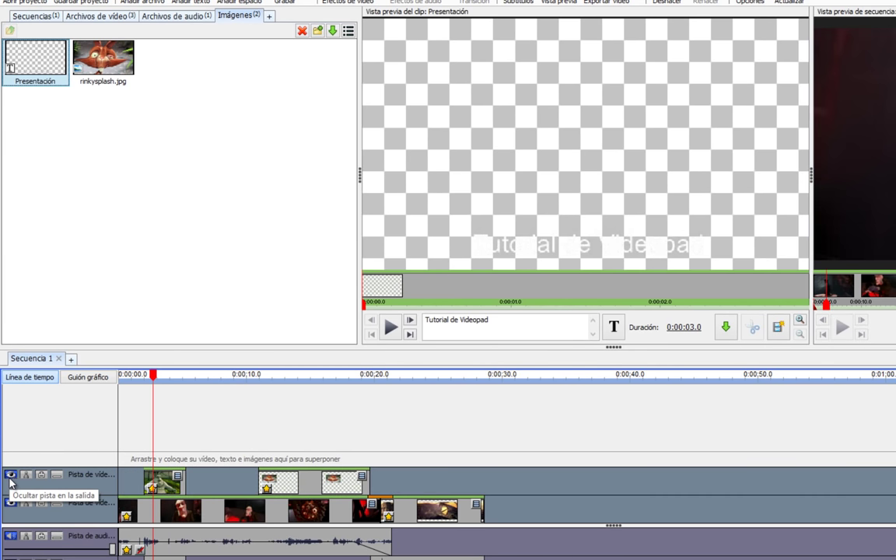
Place the Presentación text clip on a new overlay track at about 0:00:04, expand that track and move the playhead over the clip.
{"action": "left_click", "coordinate": [170, 376]}
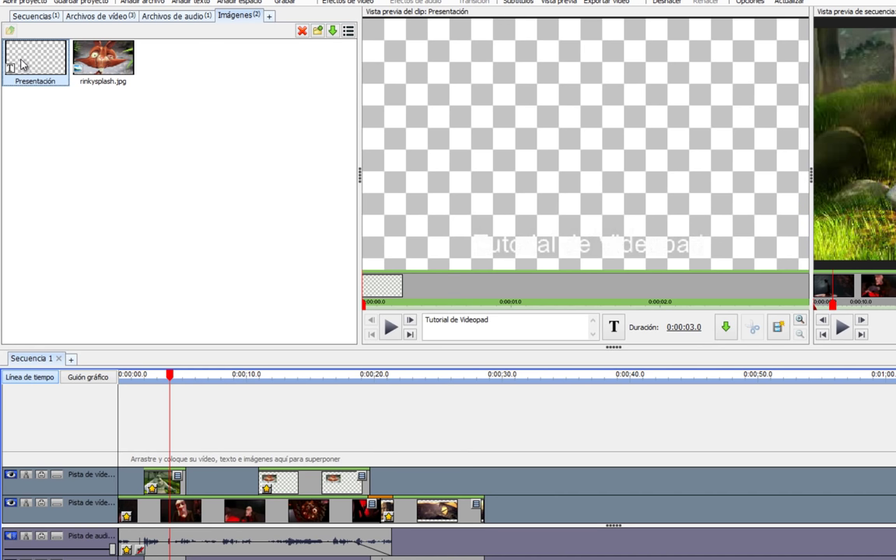
{"action": "left_click_drag", "start_coordinate": [35, 73], "coordinate": [173, 460]}
{"action": "left_click_drag", "start_coordinate": [170, 376], "coordinate": [184, 379]}
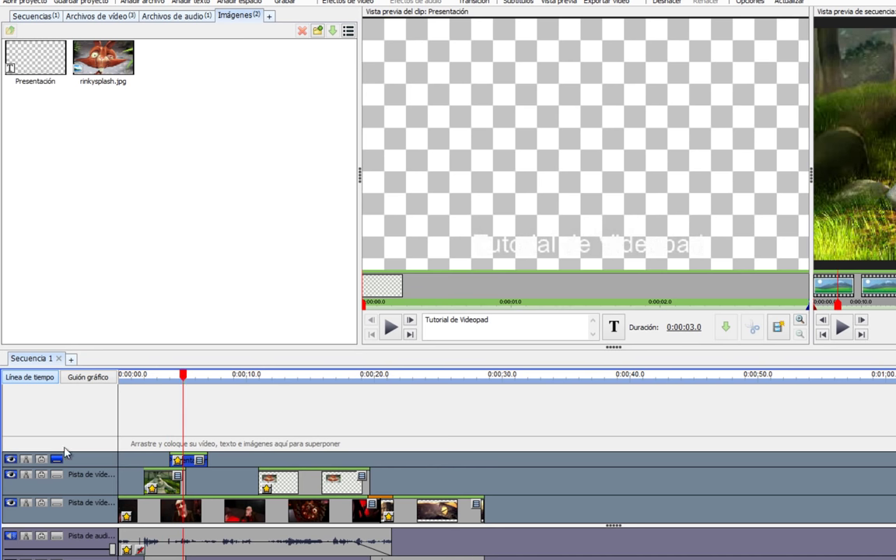
{"action": "mouse_move", "coordinate": [184, 379]}
{"action": "left_mouse_down"}
{"action": "mouse_move", "coordinate": [194, 378]}
{"action": "mouse_move", "coordinate": [184, 379]}
{"action": "left_mouse_up"}
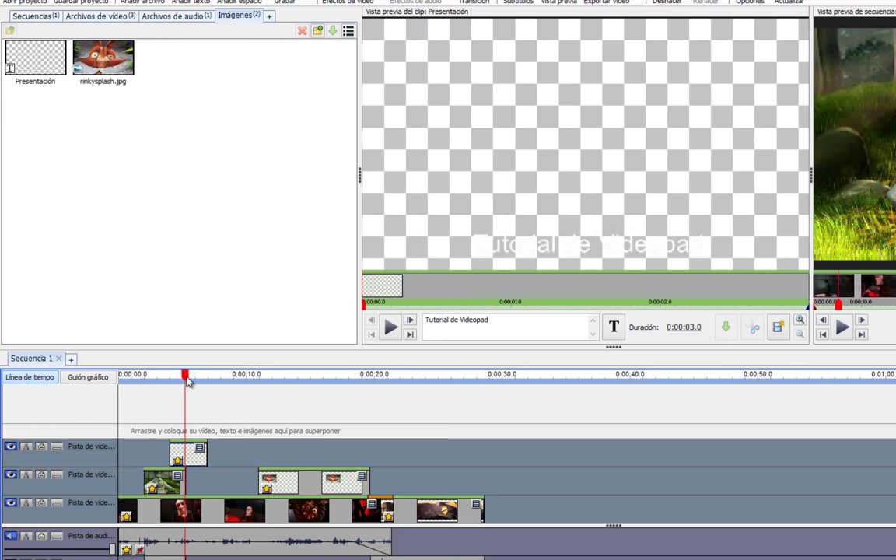
Add a comma and a second line reading "por" plus the author's full name to the Presentación text, and open its text attributes.
{"action": "left_click", "coordinate": [37, 66]}
{"action": "left_click", "coordinate": [437, 317]}
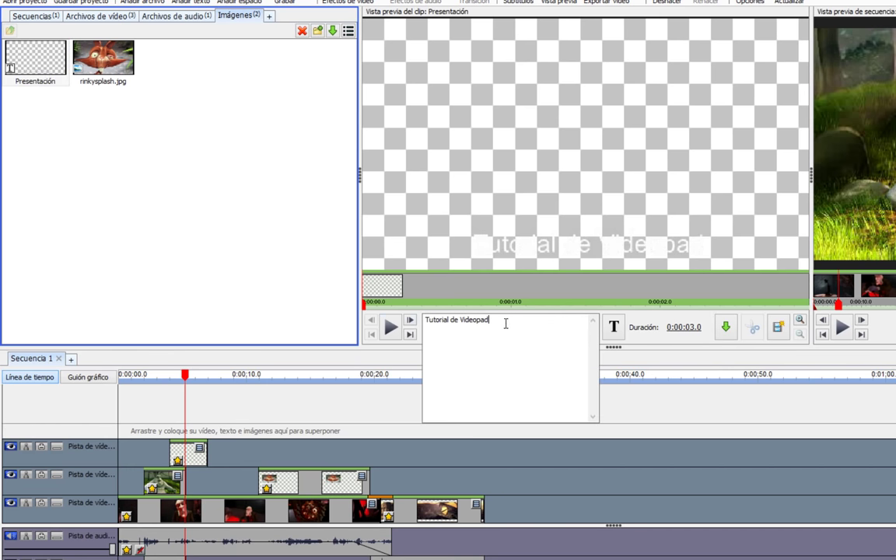
{"action": "type", "text": ","}
{"action": "key", "text": "Return"}
{"action": "type", "text": "por Ramón Cutanda"}
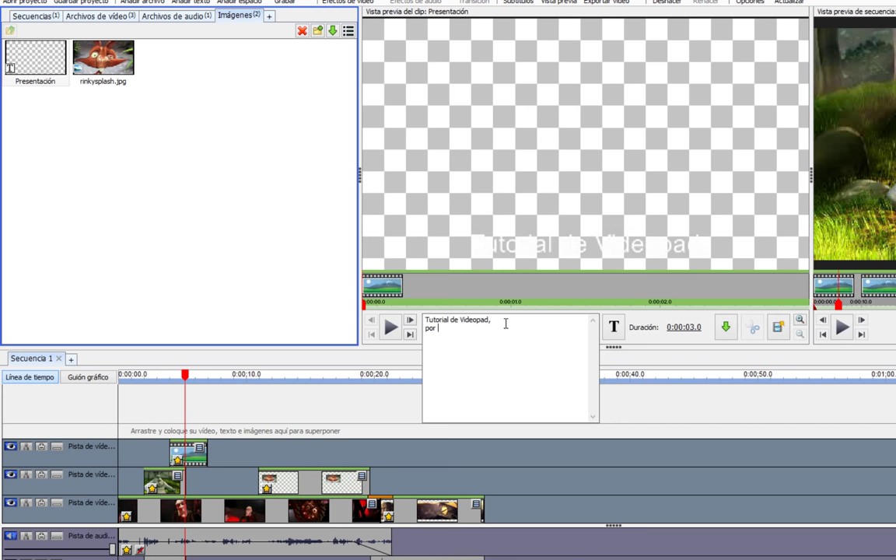
{"action": "left_click", "coordinate": [590, 306]}
{"action": "left_click", "coordinate": [614, 326]}
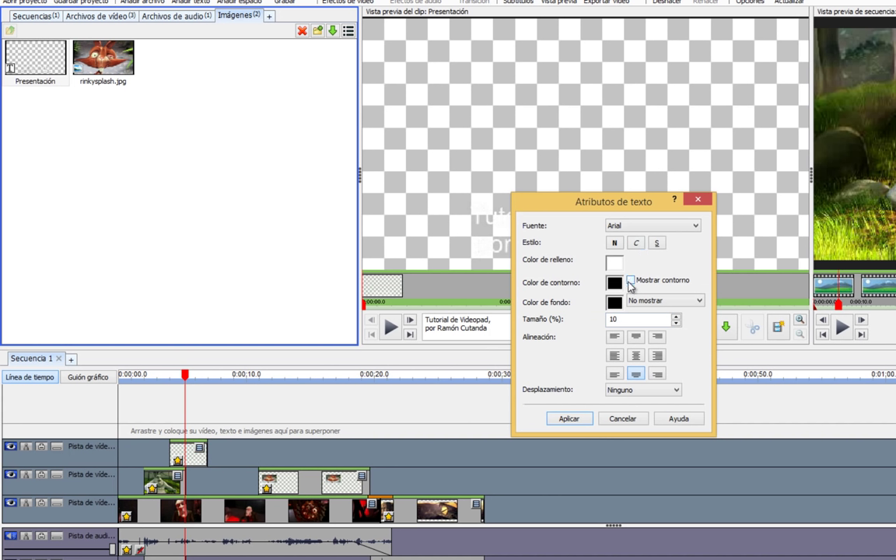
Show the outline around the Presentación text and set its fill colour to red.
{"action": "left_click", "coordinate": [630, 280]}
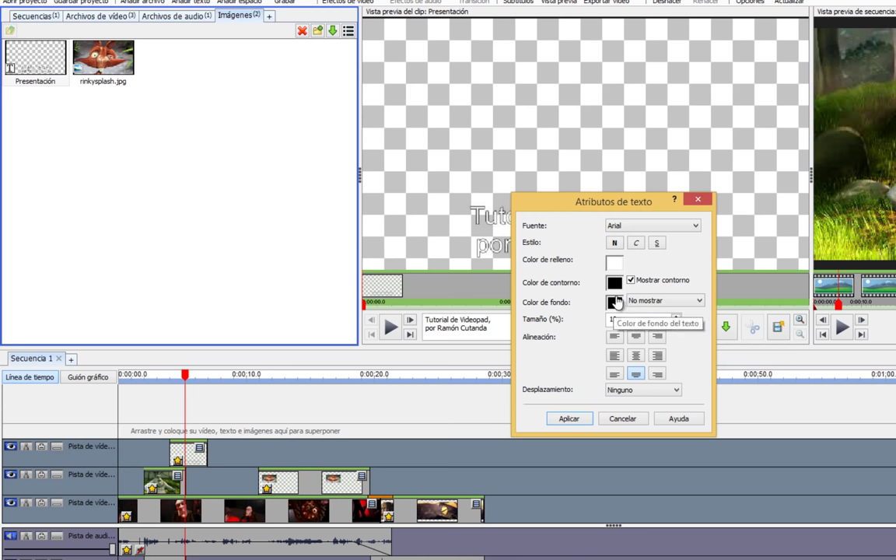
{"action": "left_click", "coordinate": [615, 262]}
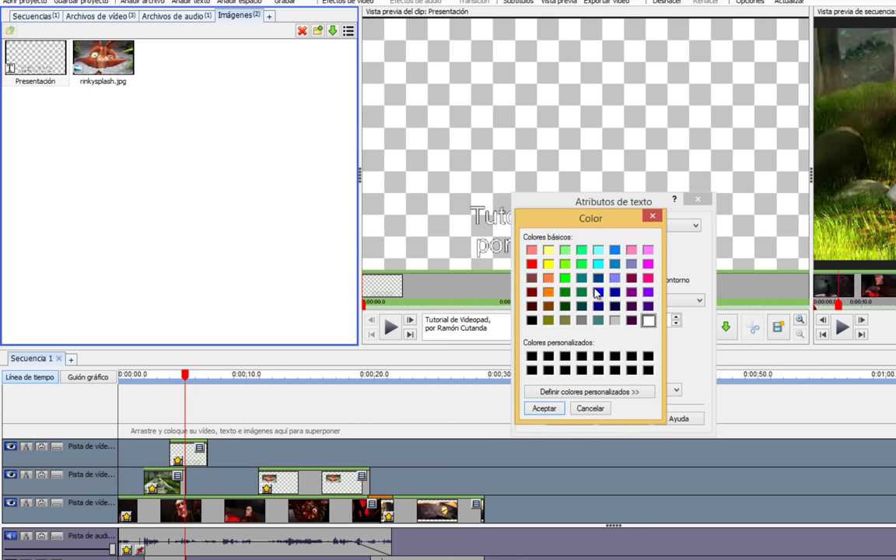
{"action": "left_click", "coordinate": [531, 265]}
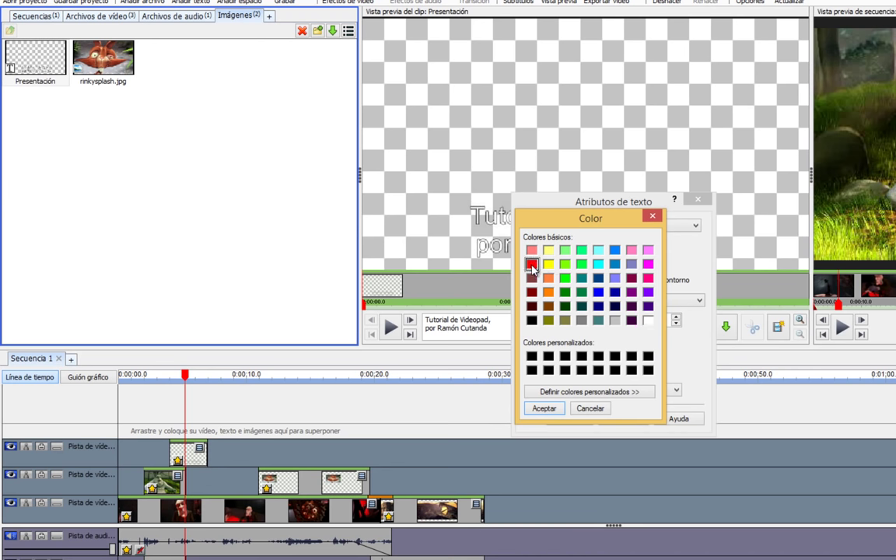
{"action": "left_click", "coordinate": [544, 408]}
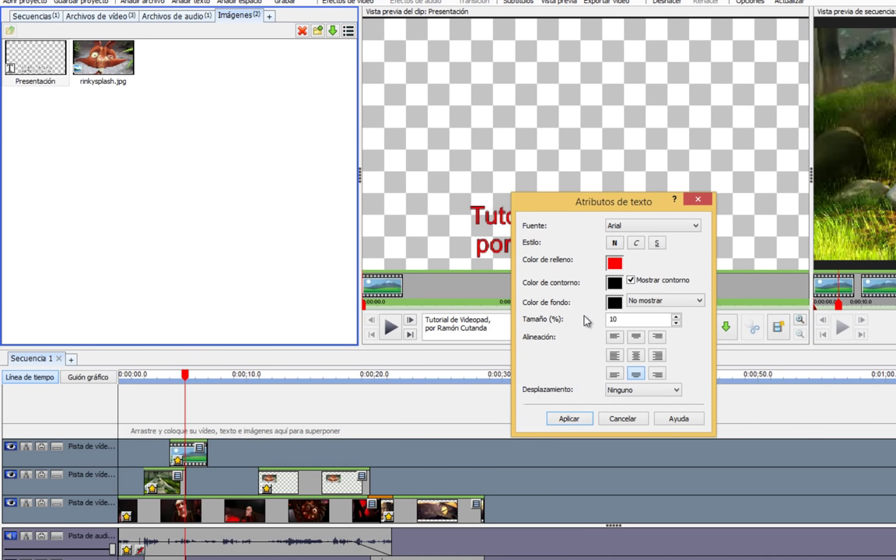
Set the fill colour of the Presentación text to light yellow.
{"action": "left_click", "coordinate": [616, 264]}
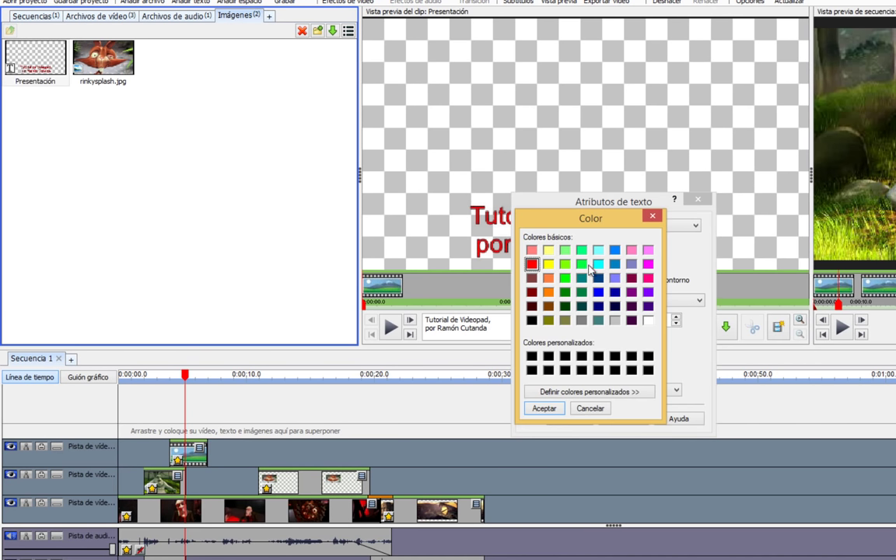
{"action": "left_click", "coordinate": [565, 251]}
{"action": "left_click", "coordinate": [548, 250]}
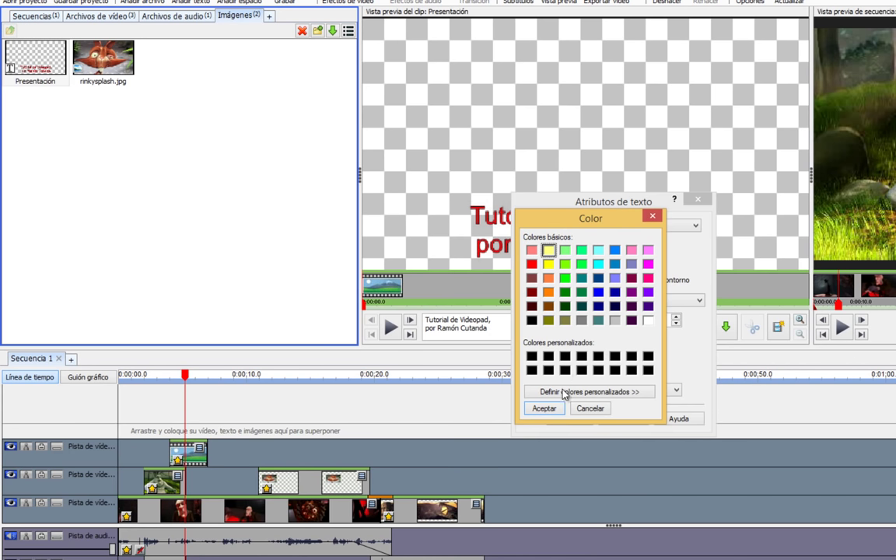
{"action": "left_click", "coordinate": [545, 408]}
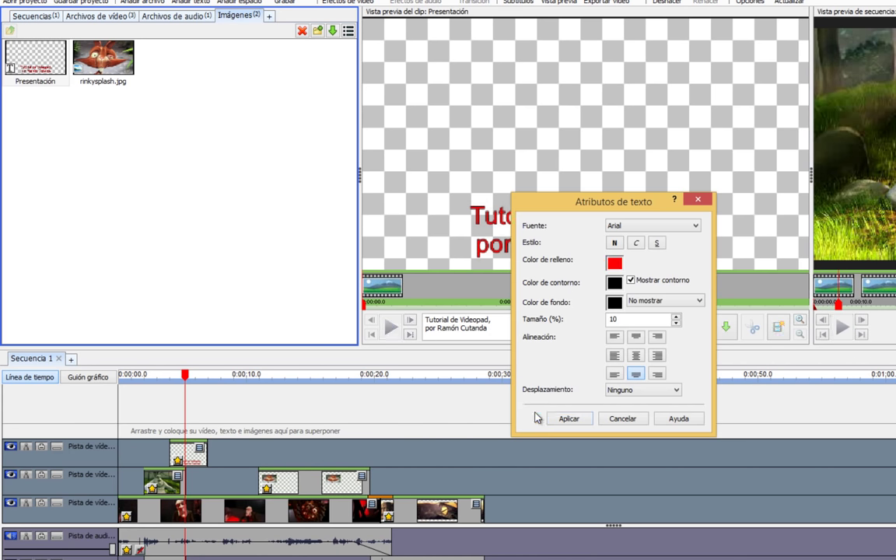
Give the Presentación text a white background shown behind the text and turn off its outline.
{"action": "left_click", "coordinate": [613, 303]}
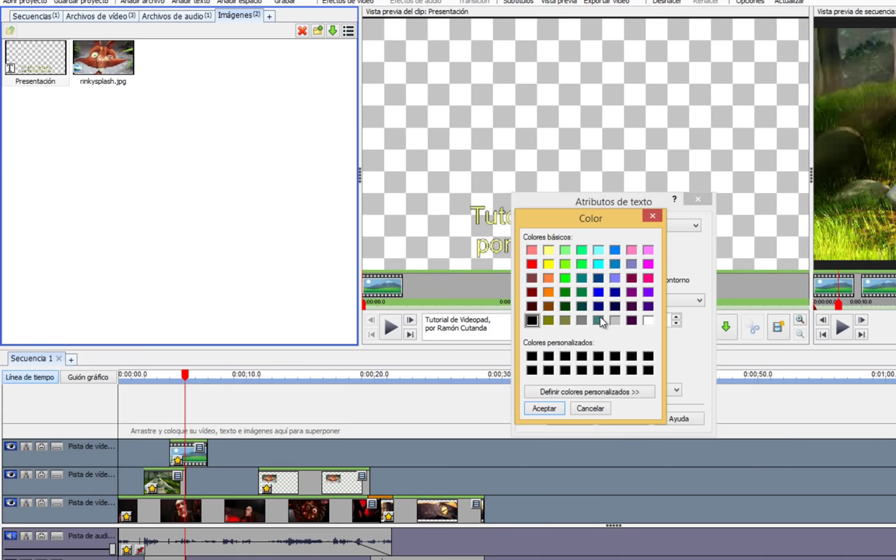
{"action": "left_click", "coordinate": [649, 320]}
{"action": "left_click", "coordinate": [544, 408]}
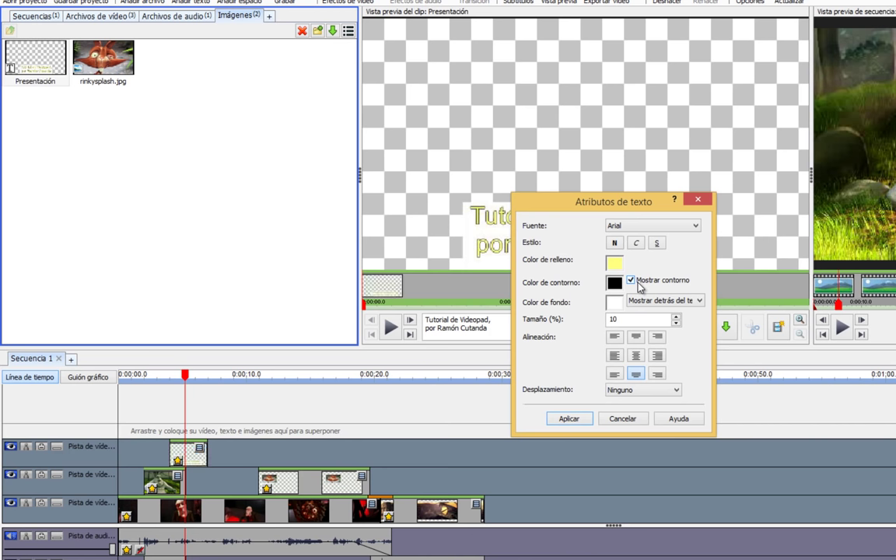
{"action": "left_click", "coordinate": [636, 283]}
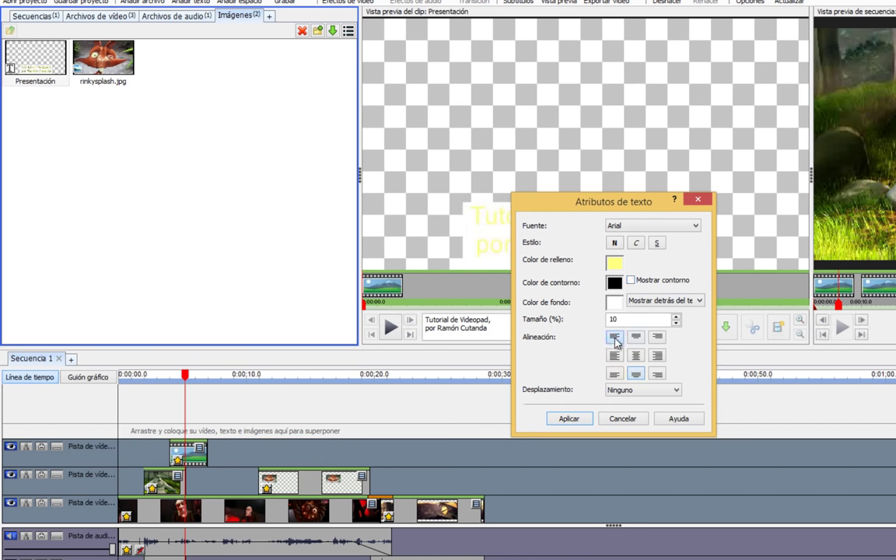
Try top-left and top-centre alignment for the Presentación text, and settle on top-right alignment.
{"action": "left_click", "coordinate": [614, 337]}
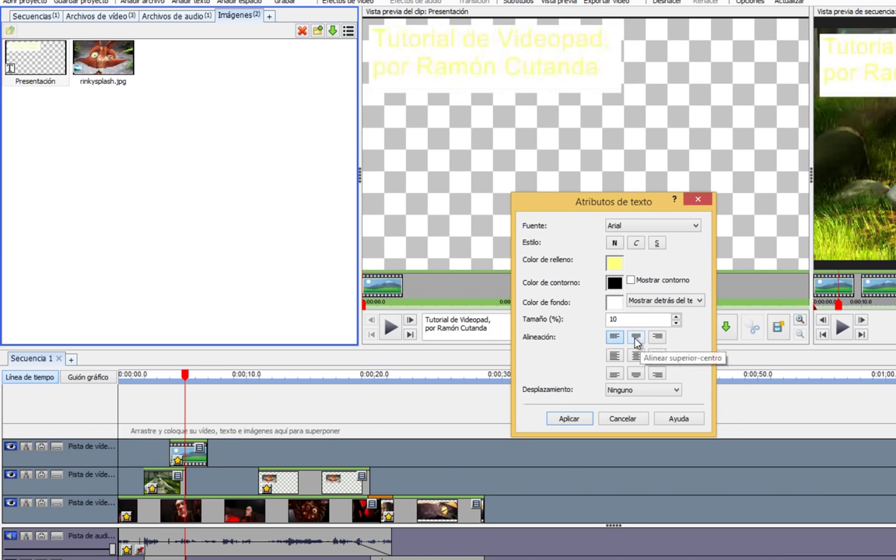
{"action": "left_click", "coordinate": [636, 337]}
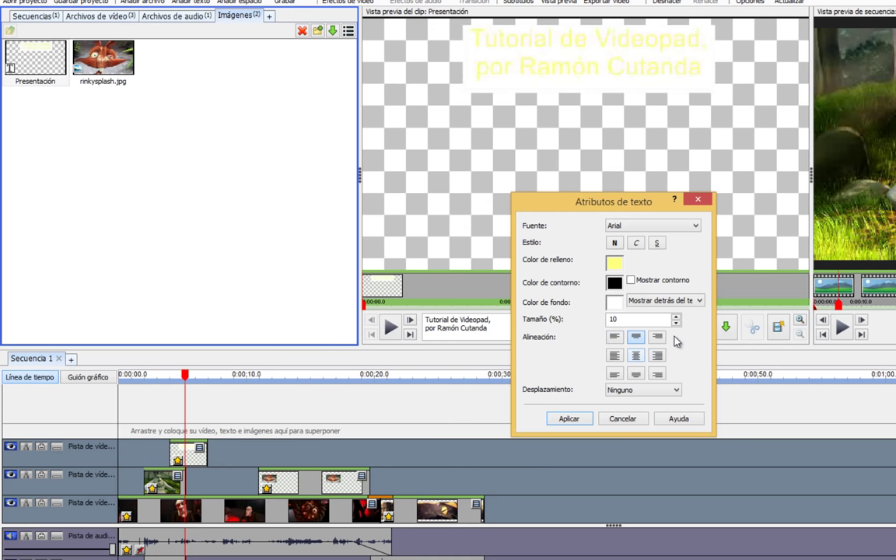
{"action": "left_click", "coordinate": [658, 337]}
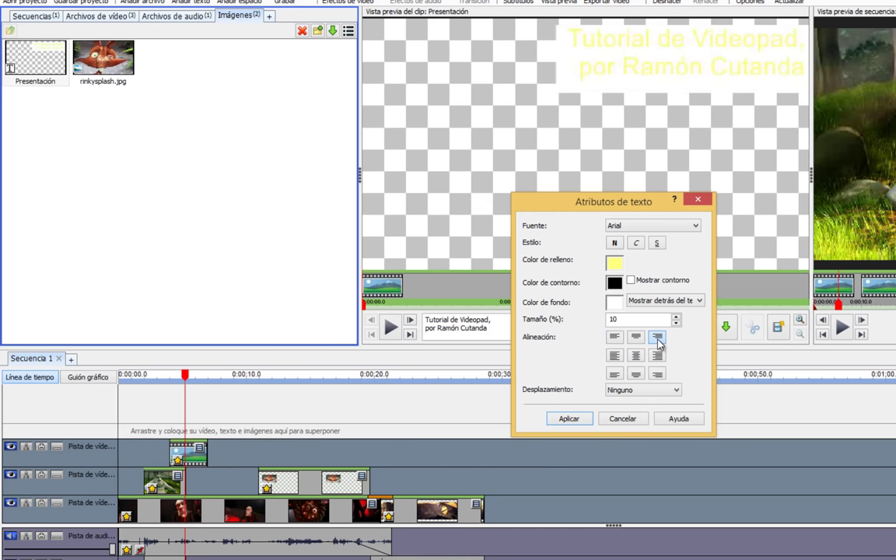
Set the Presentación text's scrolling to Izquierda a derecha and apply the text attributes.
{"action": "left_click", "coordinate": [625, 391]}
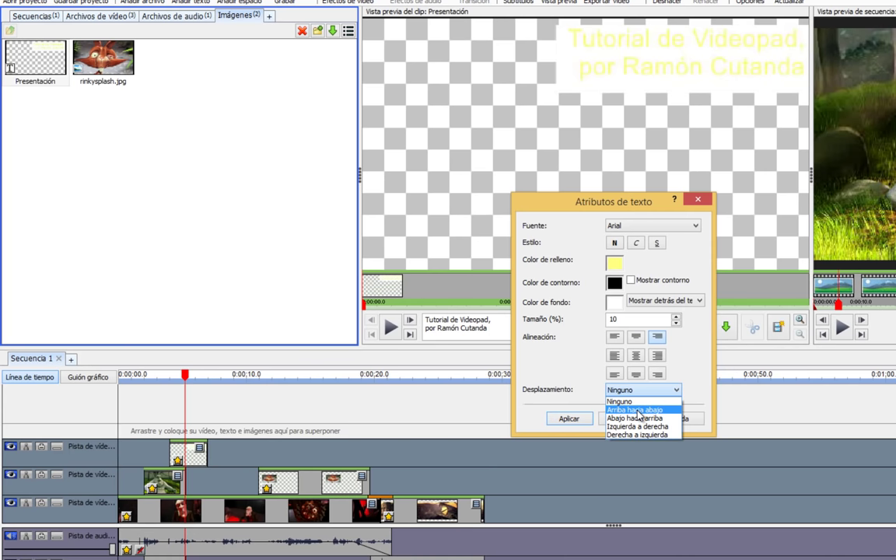
{"action": "left_click", "coordinate": [641, 425]}
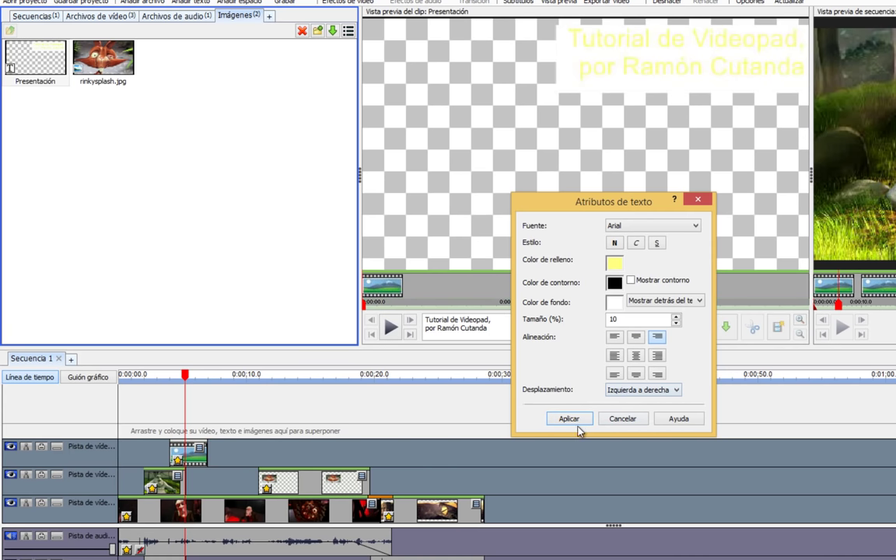
{"action": "left_click", "coordinate": [568, 418]}
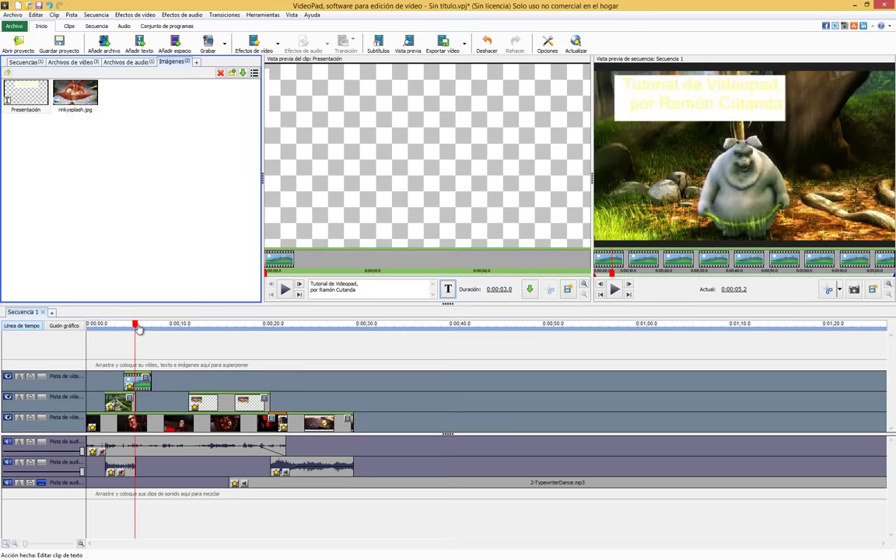
Play the sequence from about 0:00:03 to check the scrolling title, and return the playhead to 0:00:05.7.
{"action": "left_click_drag", "start_coordinate": [137, 328], "coordinate": [118, 328]}
{"action": "left_click", "coordinate": [614, 290]}
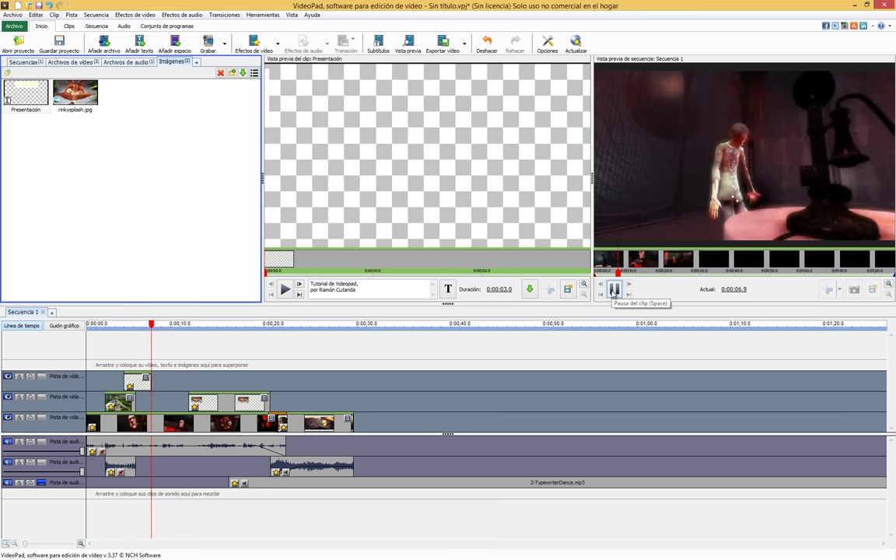
{"action": "left_click", "coordinate": [614, 290]}
{"action": "left_click_drag", "start_coordinate": [153, 340], "coordinate": [140, 340]}
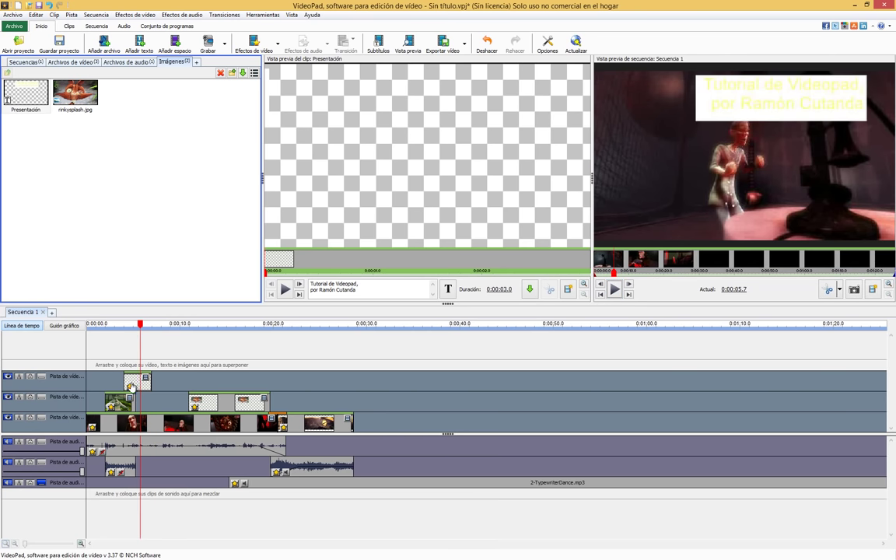
Set the Presentación text's scrolling to Ninguno and apply the change.
{"action": "left_click", "coordinate": [448, 290]}
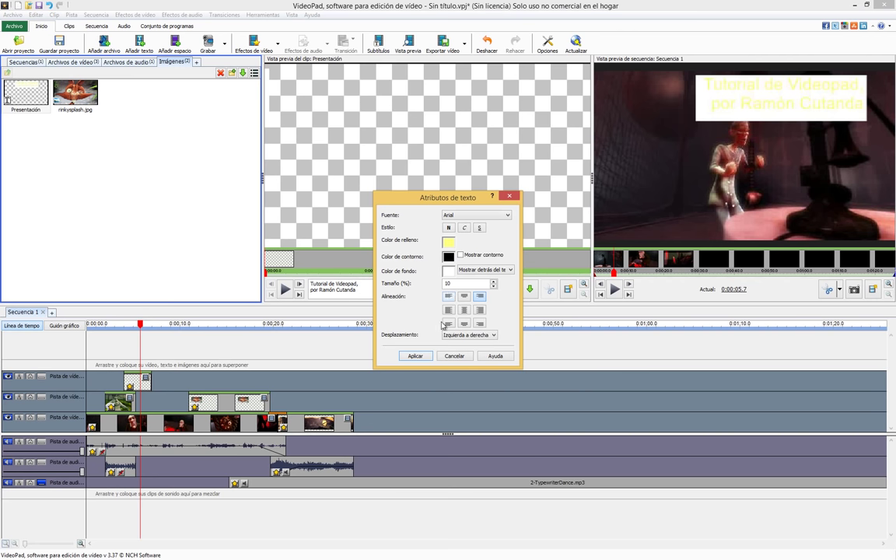
{"action": "left_click", "coordinate": [463, 335]}
{"action": "left_click", "coordinate": [465, 345]}
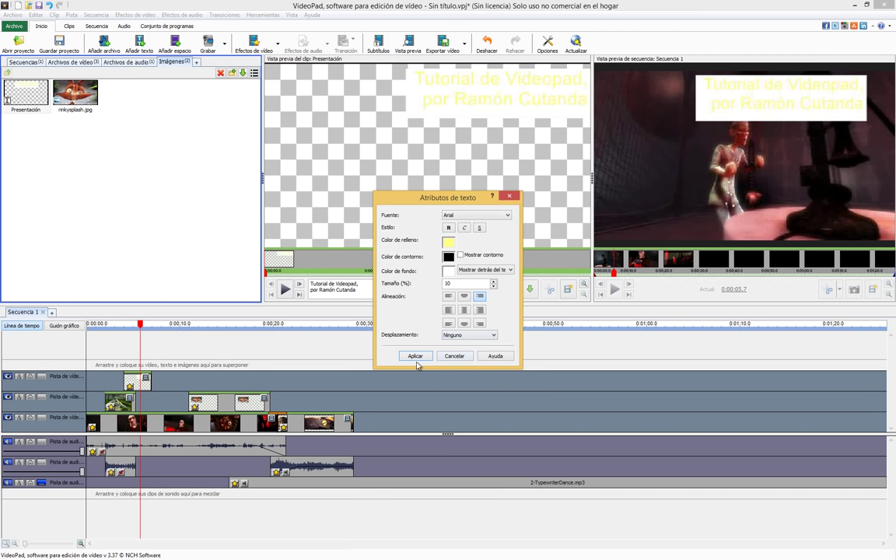
{"action": "left_click", "coordinate": [415, 355]}
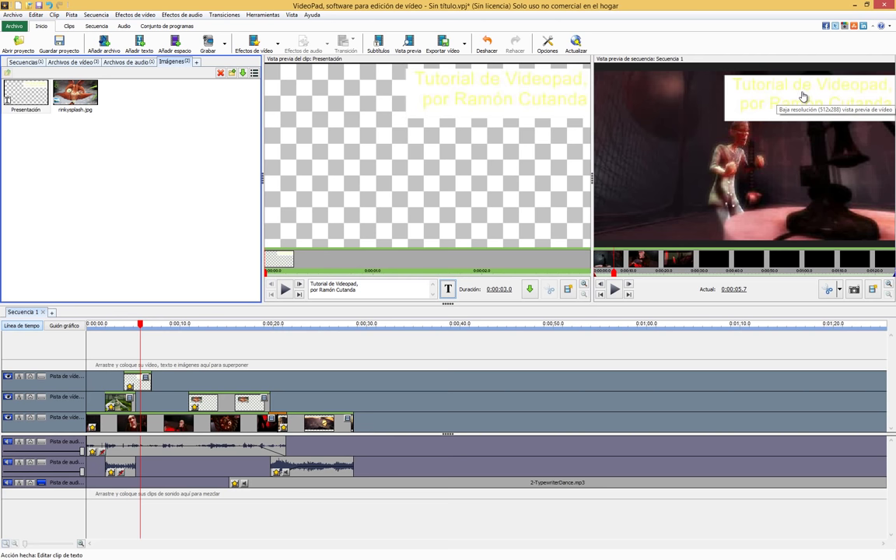
Add a Posición effect to the Presentación clip with X offset -21.28 and Y offset -17.02, and close the effects window.
{"action": "left_click", "coordinate": [130, 386]}
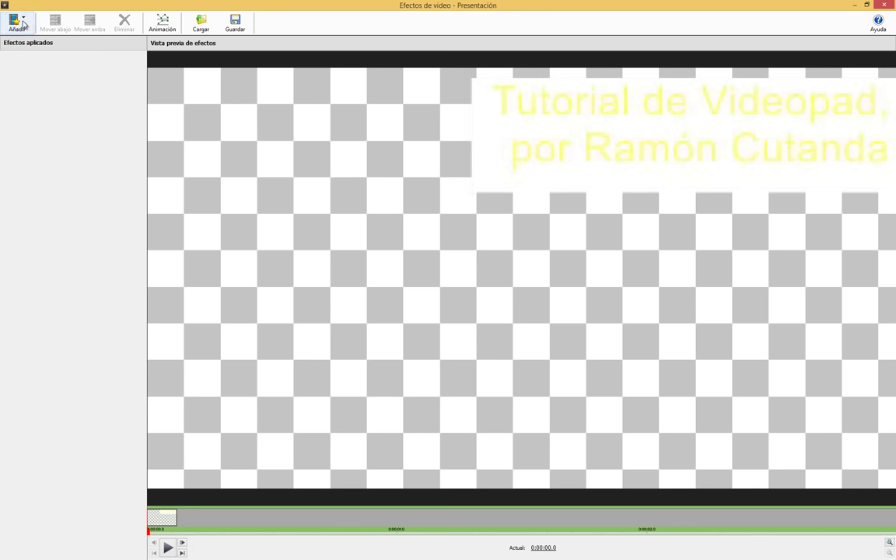
{"action": "left_click", "coordinate": [24, 24]}
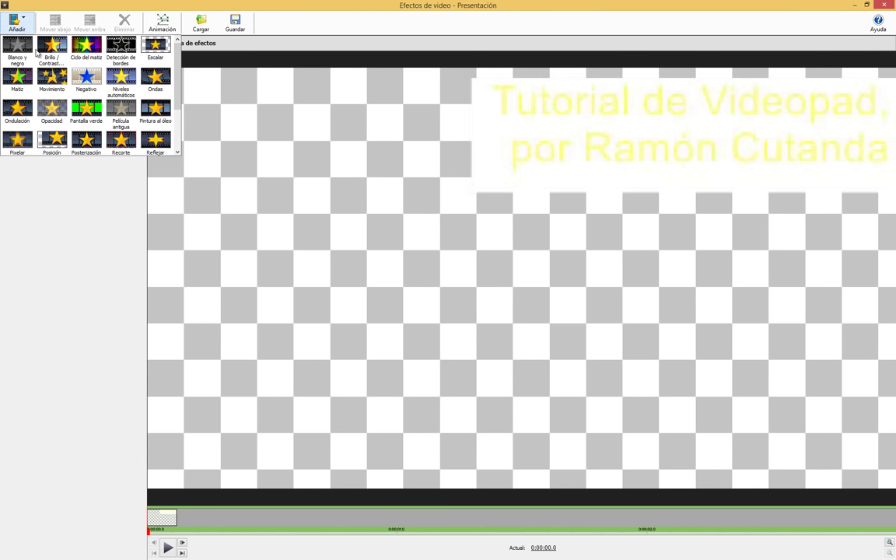
{"action": "left_click", "coordinate": [53, 128]}
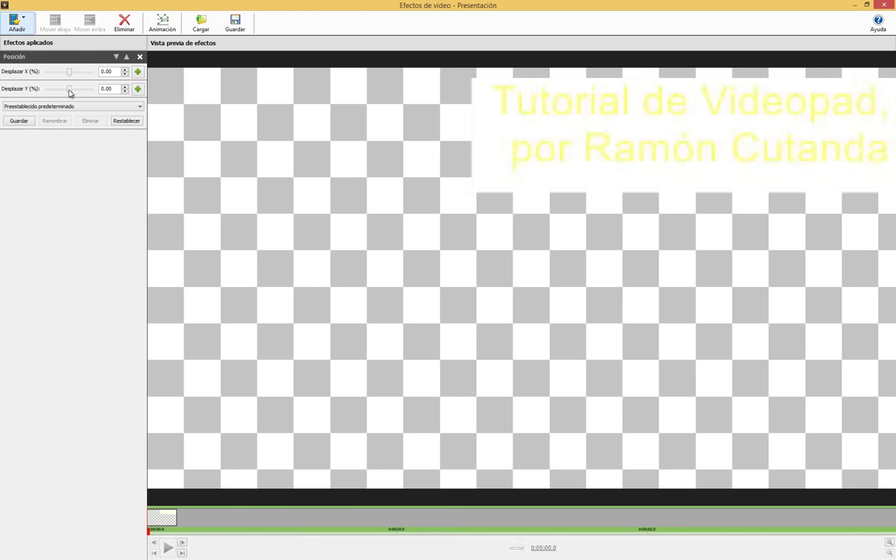
{"action": "left_click_drag", "start_coordinate": [69, 72], "coordinate": [65, 74]}
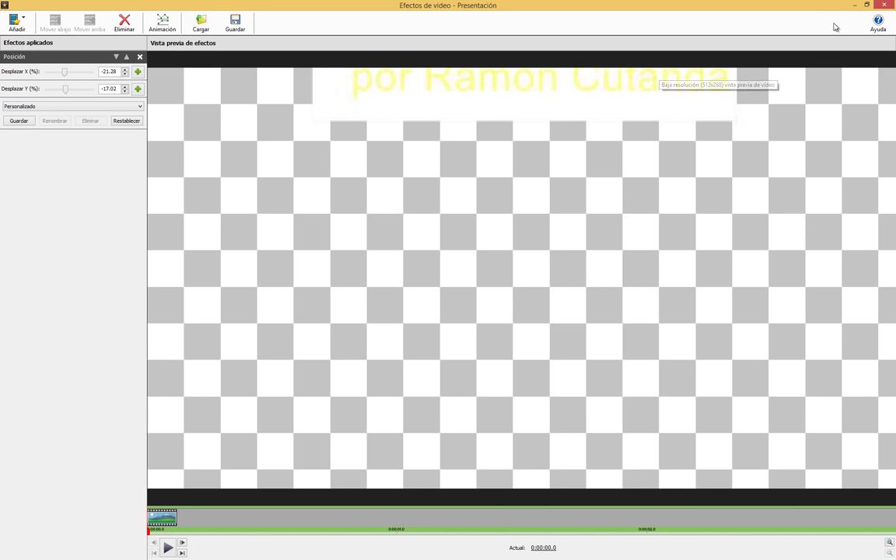
{"action": "left_click", "coordinate": [887, 5]}
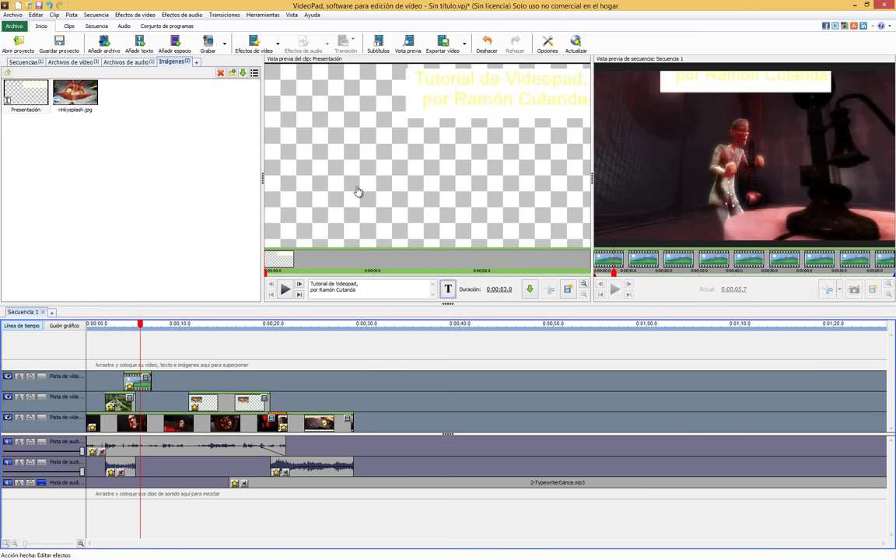
Open the sequence's subtitle editor and add the subtitle "Subtítulo" shown from 0:00:04.7 to 0:00:07.7.
{"action": "left_click_drag", "start_coordinate": [141, 330], "coordinate": [163, 328]}
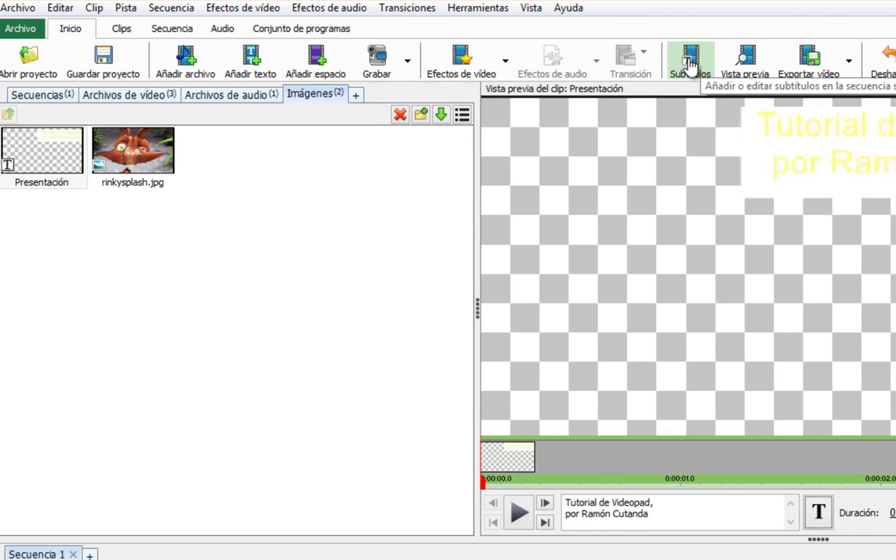
{"action": "left_click", "coordinate": [691, 62]}
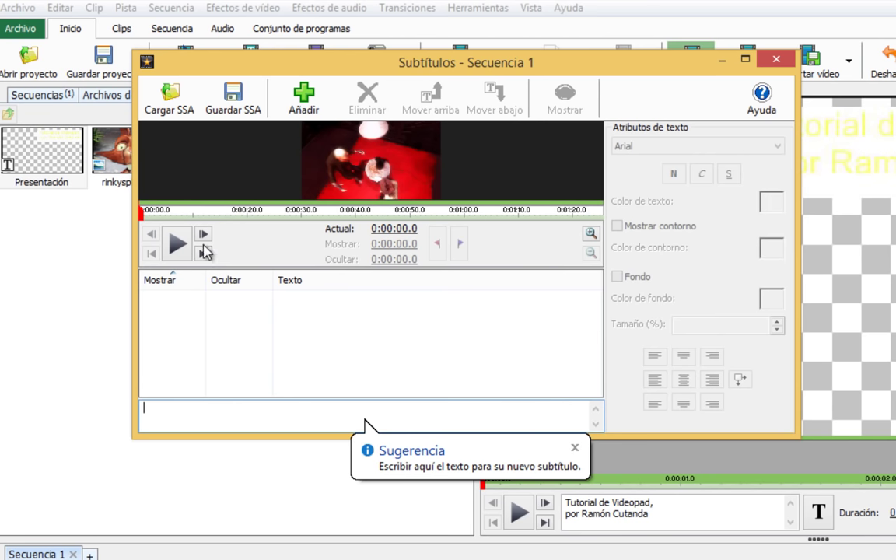
{"action": "left_click_drag", "start_coordinate": [142, 211], "coordinate": [165, 210]}
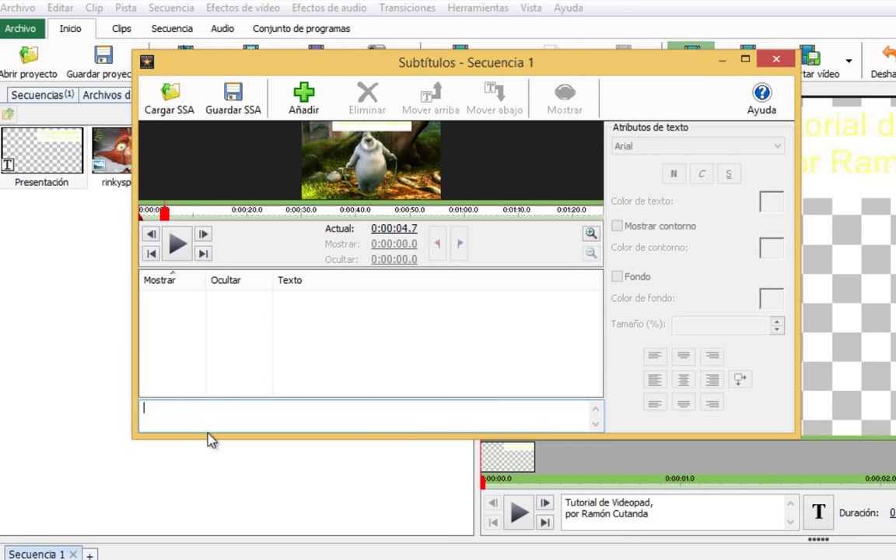
{"action": "type", "text": "Subtítulo"}
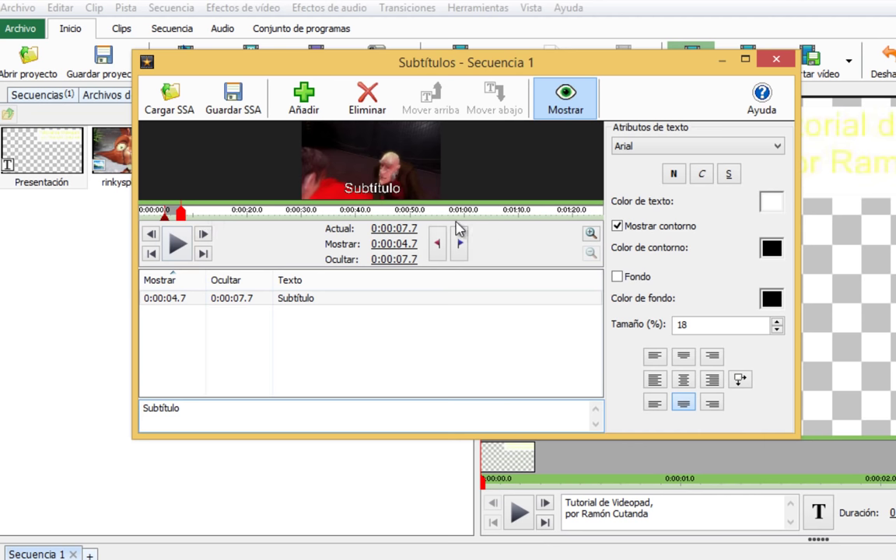
{"action": "left_click", "coordinate": [436, 245]}
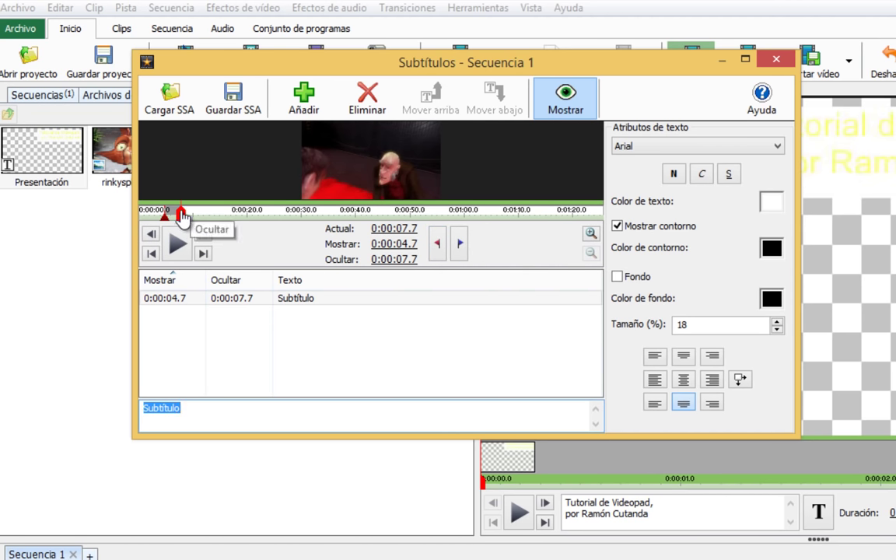
Add a second subtitle with the text "Subtítulo 2" starting at 0:00:09.5.
{"action": "left_click", "coordinate": [304, 98]}
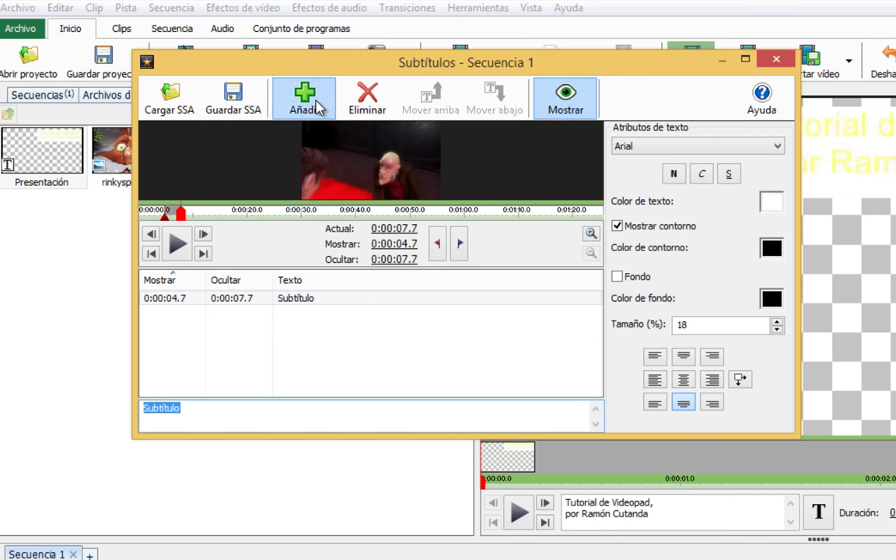
{"action": "left_click", "coordinate": [183, 217]}
{"action": "left_click_drag", "start_coordinate": [184, 218], "coordinate": [191, 216]}
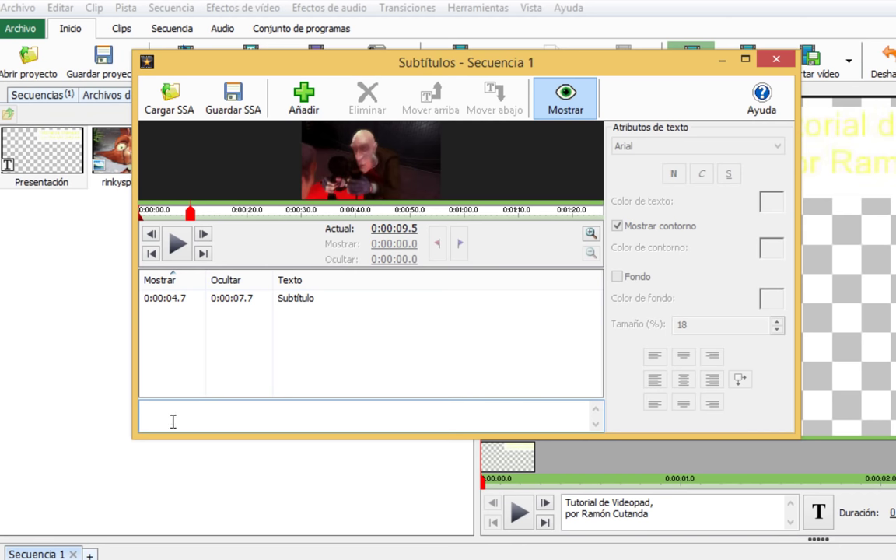
{"action": "type", "text": "Subtítulo 2"}
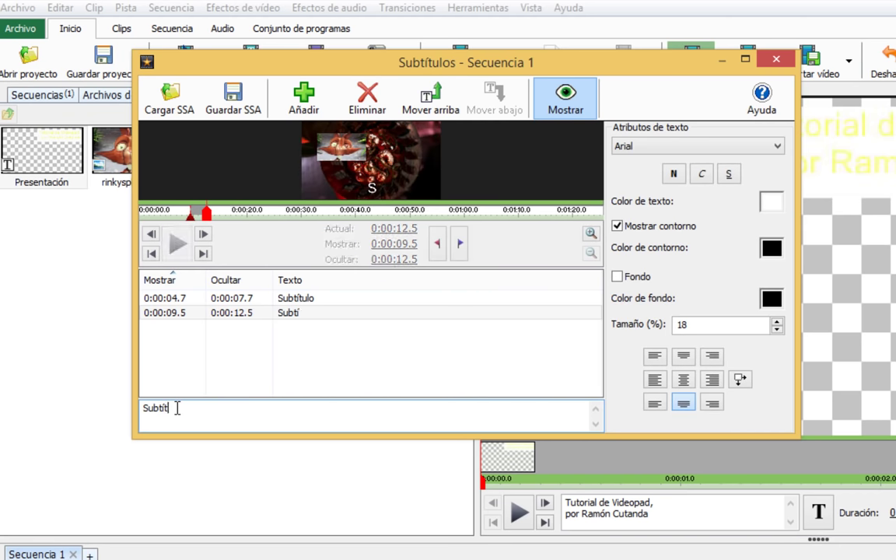
Set the display time of "Subtítulo 2" to start at 0:00:12.5 and end at 0:00:15.6.
{"action": "left_click", "coordinate": [437, 244]}
{"action": "left_click", "coordinate": [211, 216]}
{"action": "left_click_drag", "start_coordinate": [211, 220], "coordinate": [216, 215]}
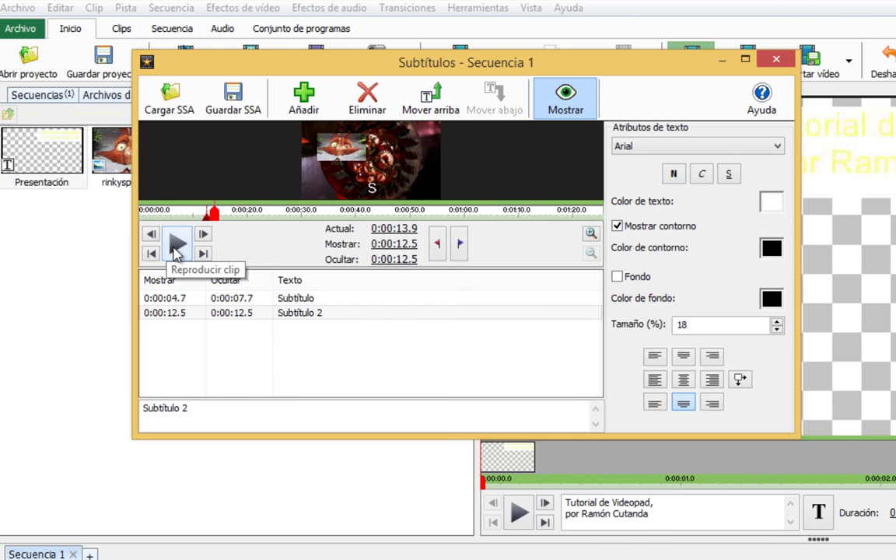
{"action": "left_click", "coordinate": [175, 245]}
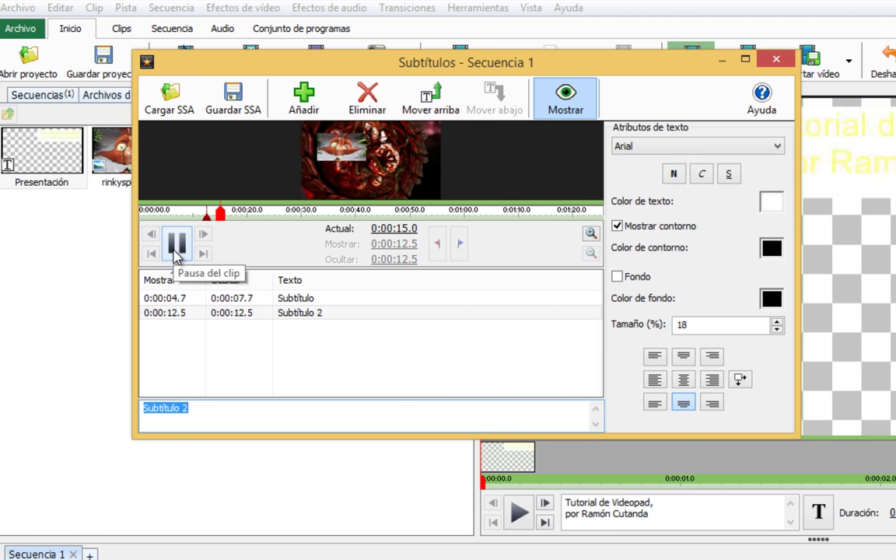
{"action": "left_click", "coordinate": [176, 246]}
{"action": "left_click", "coordinate": [459, 243]}
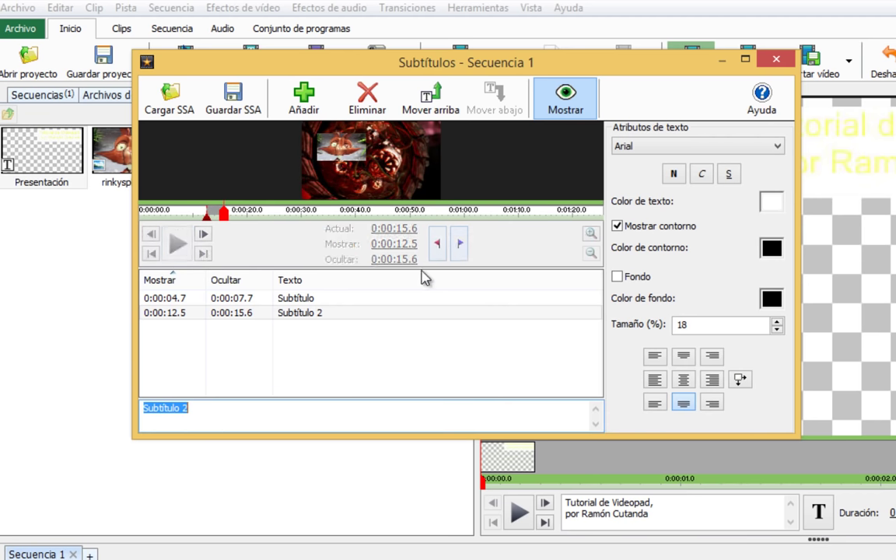
Add a third subtitle "Subtítulo 3" at 0:00:15.6 and try to move its start point to 0:00:20.7.
{"action": "left_click", "coordinate": [303, 104]}
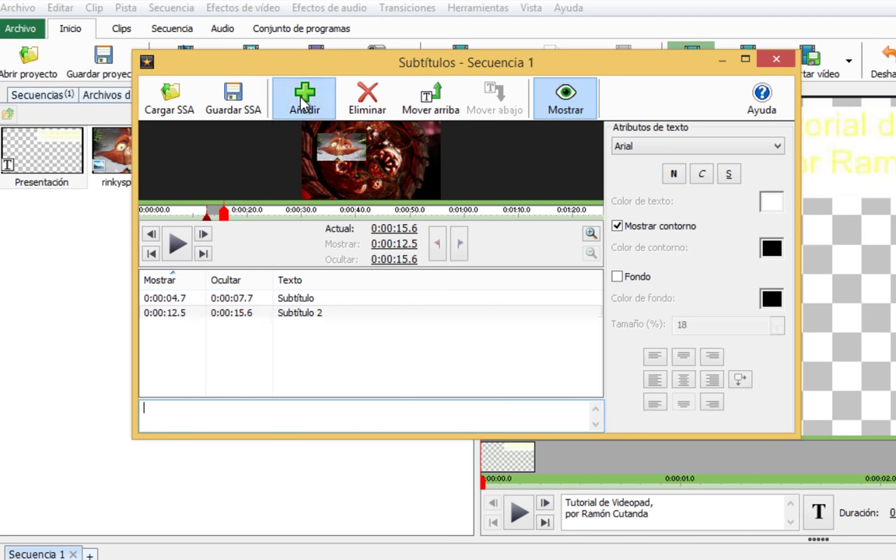
{"action": "type", "text": "Subtítulo 3"}
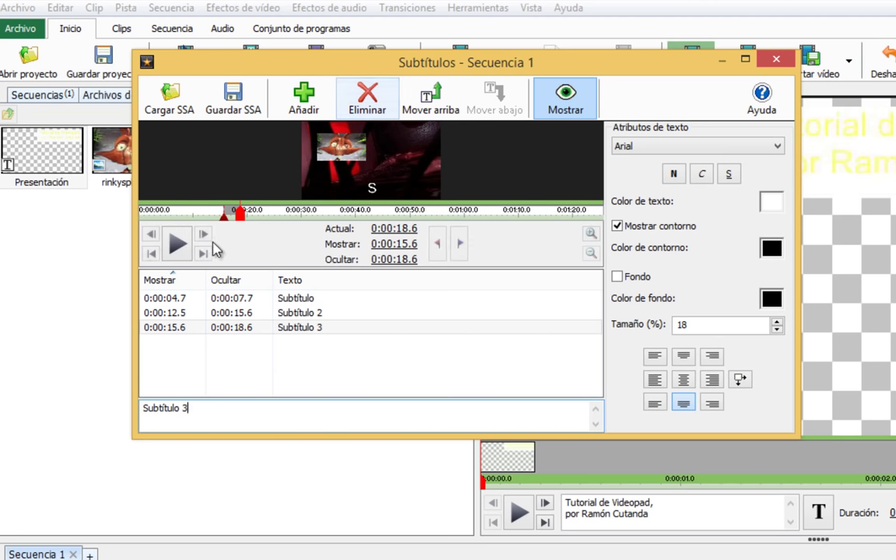
{"action": "left_click_drag", "start_coordinate": [240, 216], "coordinate": [252, 222]}
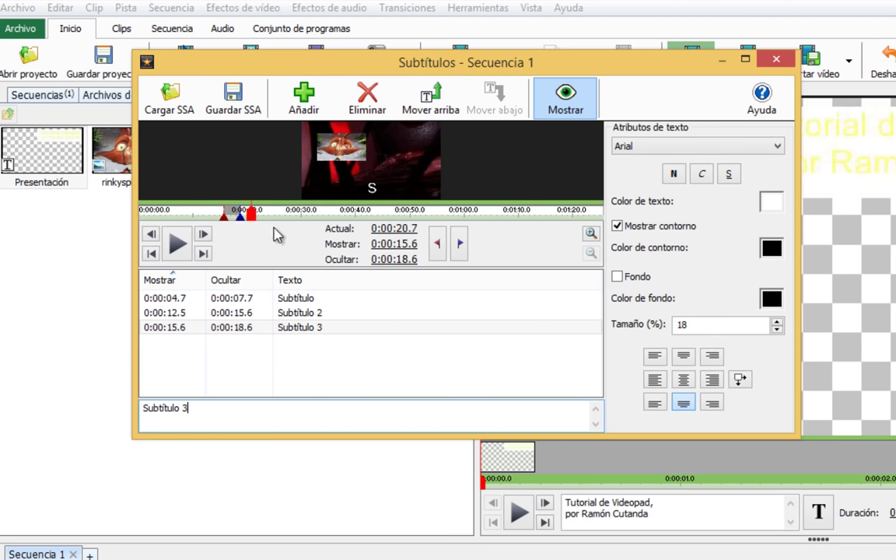
{"action": "left_click", "coordinate": [437, 243]}
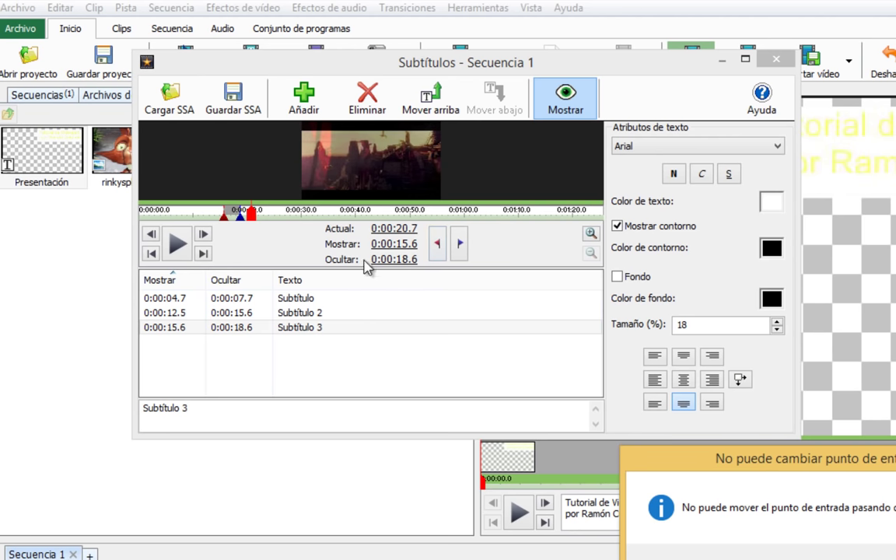
{"action": "key", "text": "Return"}
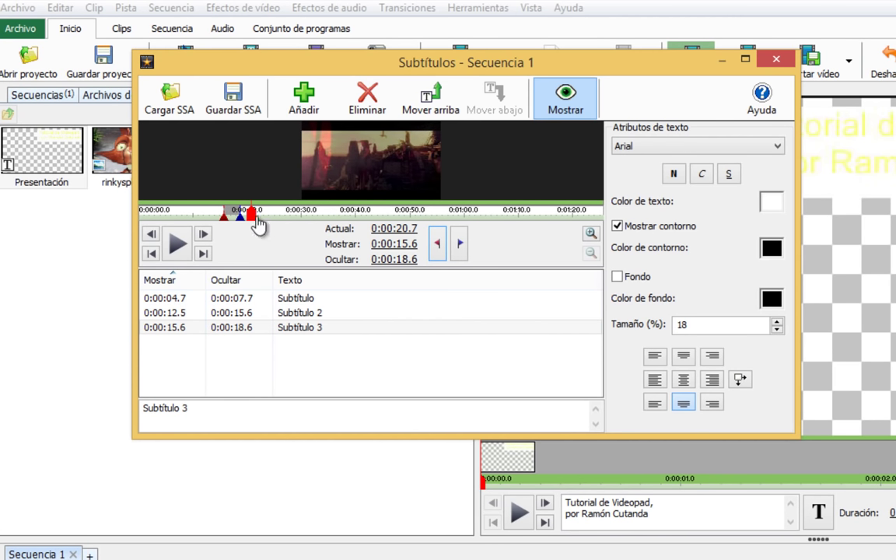
Set "Subtítulo 3" to show from 0:00:20.7 to 0:00:23.1 and close the subtitle editor.
{"action": "left_click_drag", "start_coordinate": [237, 215], "coordinate": [351, 225]}
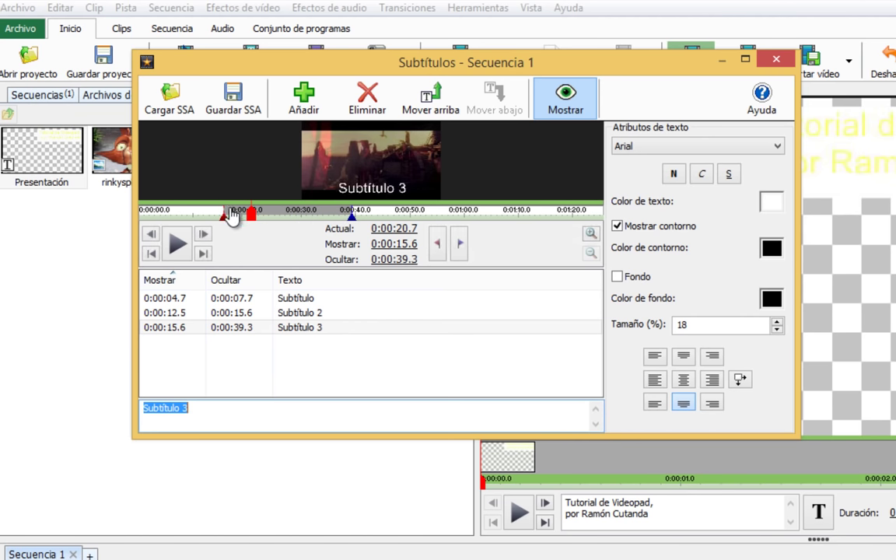
{"action": "left_click", "coordinate": [438, 247]}
{"action": "left_click", "coordinate": [177, 244]}
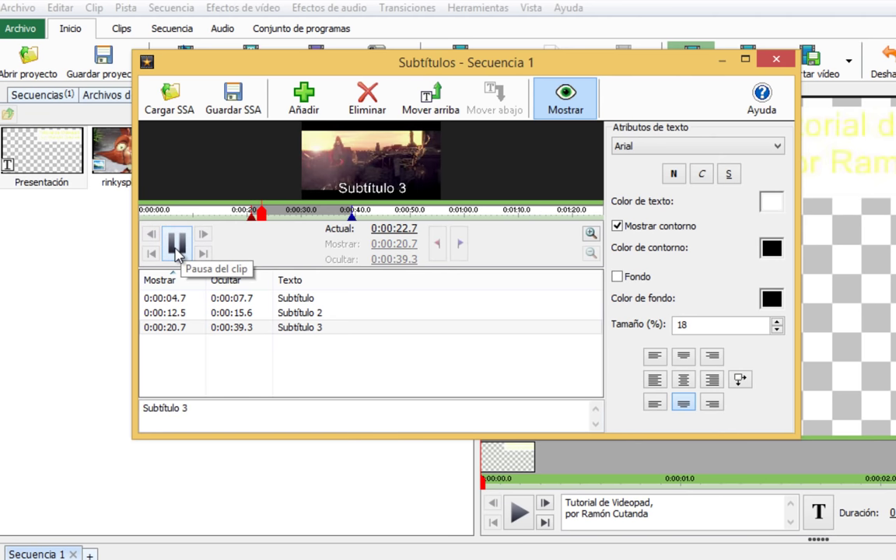
{"action": "left_click", "coordinate": [177, 245]}
{"action": "left_click", "coordinate": [460, 243]}
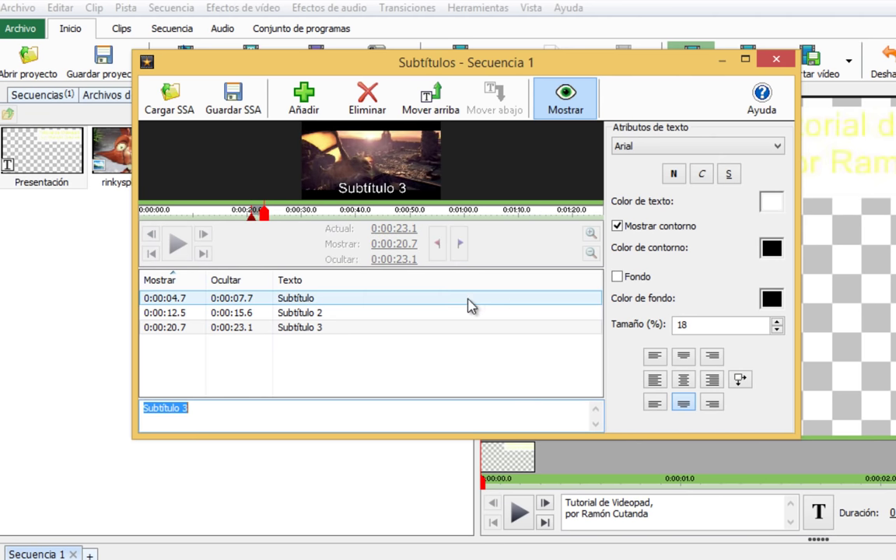
{"action": "left_click", "coordinate": [776, 59]}
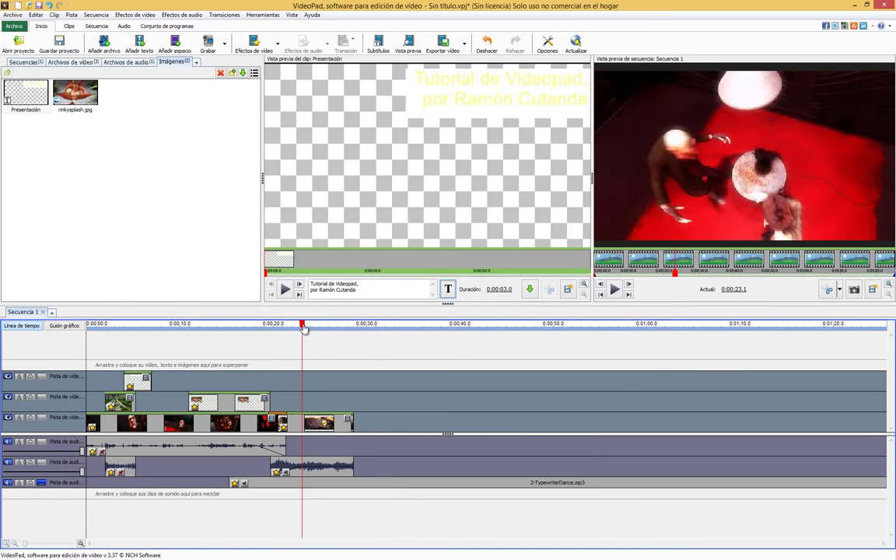
Play the sequence from the beginning in the full-screen preview, skip ahead to check further parts, and pause playback.
{"action": "left_click_drag", "start_coordinate": [464, 551], "coordinate": [82, 489]}
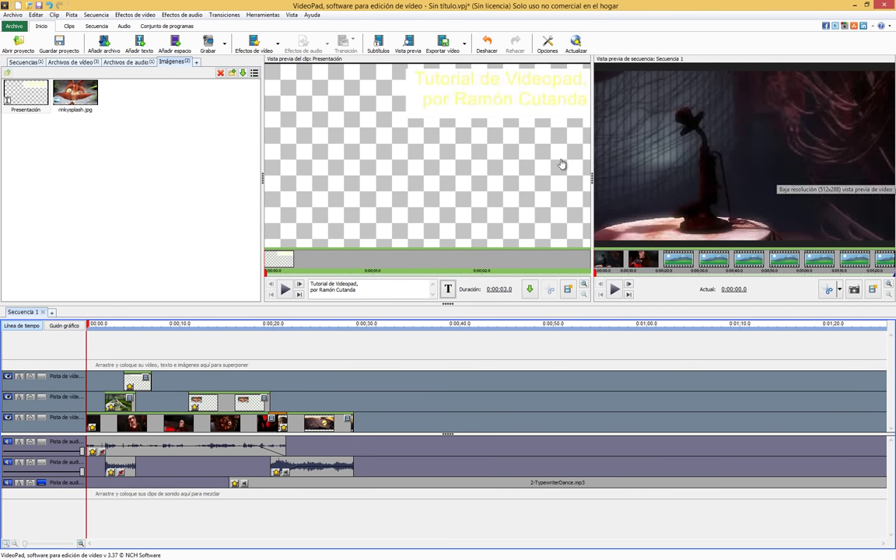
{"action": "left_click", "coordinate": [403, 43]}
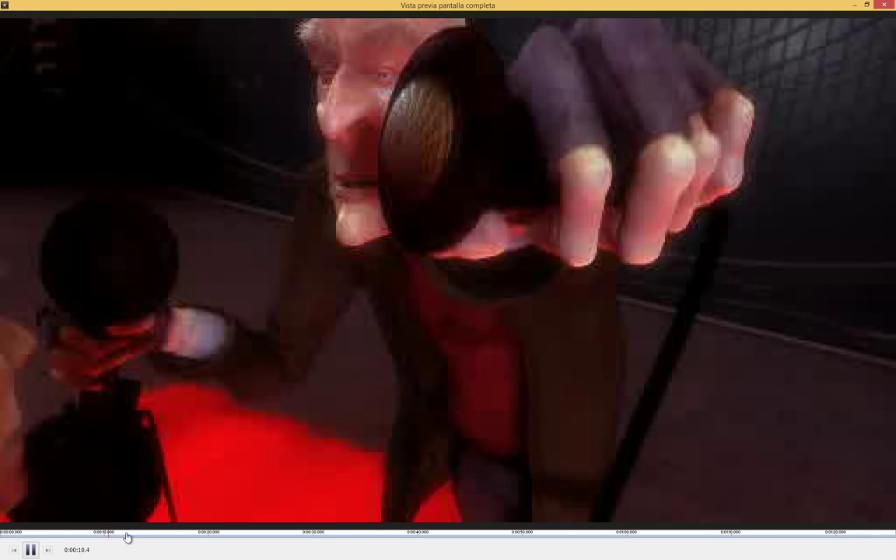
{"action": "left_click", "coordinate": [235, 535]}
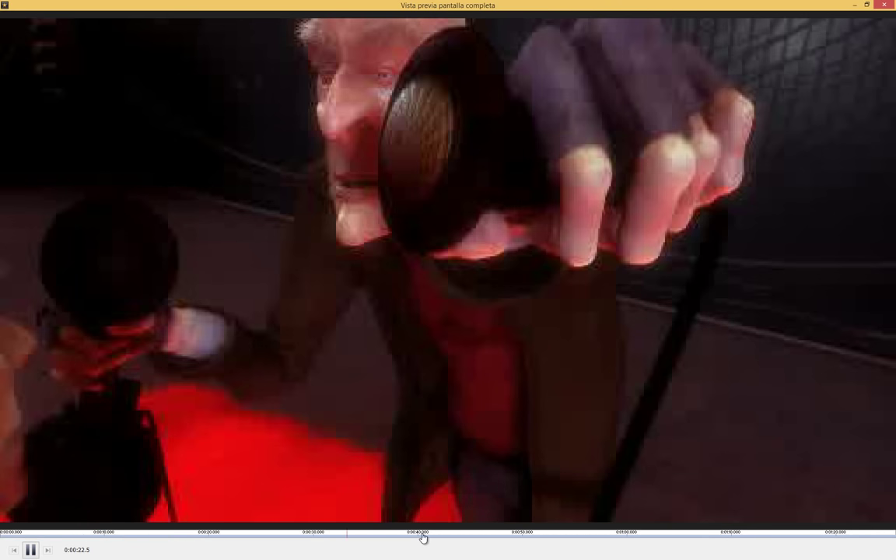
{"action": "left_click", "coordinate": [539, 535]}
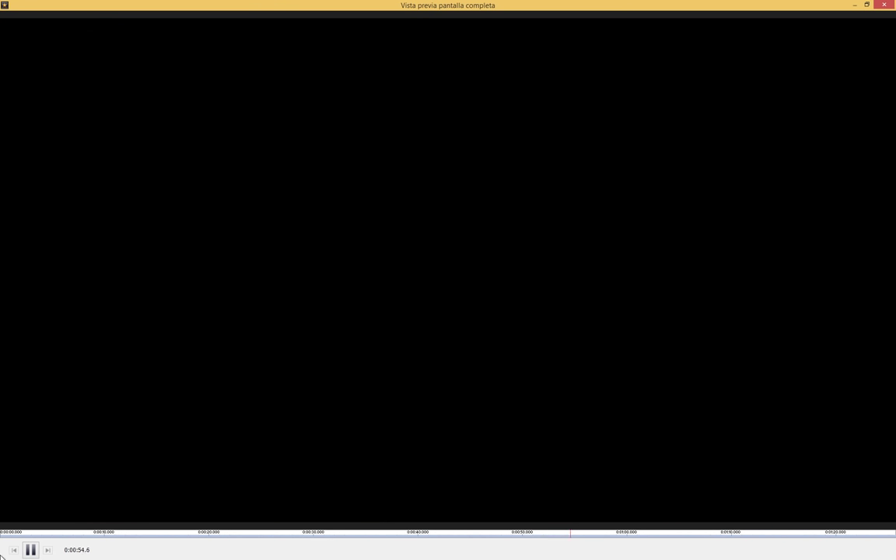
{"action": "left_click", "coordinate": [31, 550]}
Check the display of "Subtítulo 3" in the full-screen preview around 0:00:22 and close the preview.
{"action": "left_click", "coordinate": [262, 539]}
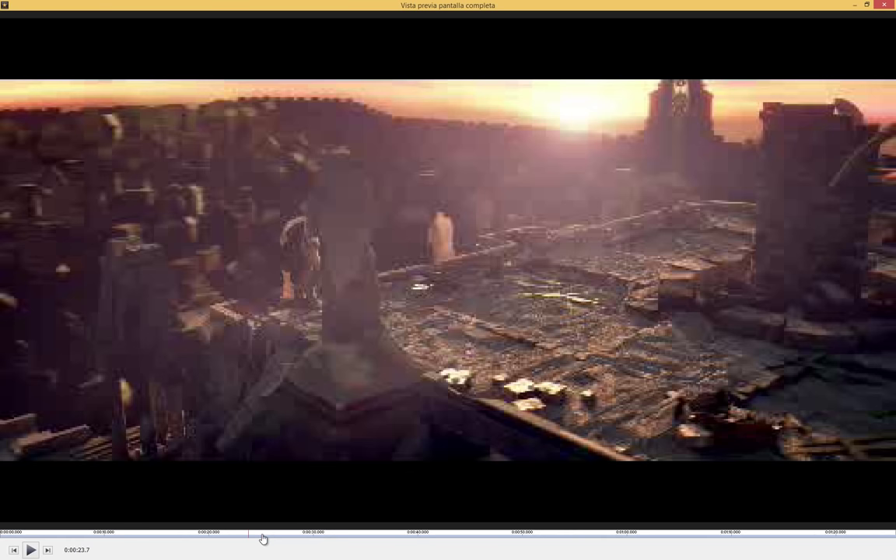
{"action": "left_click", "coordinate": [331, 537]}
{"action": "left_click", "coordinate": [31, 550]}
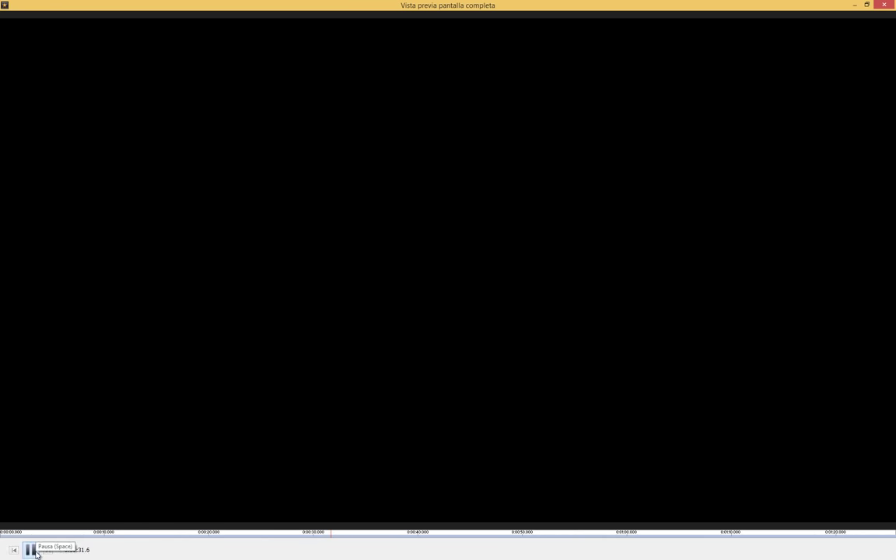
{"action": "left_click", "coordinate": [31, 550]}
{"action": "left_click", "coordinate": [225, 535]}
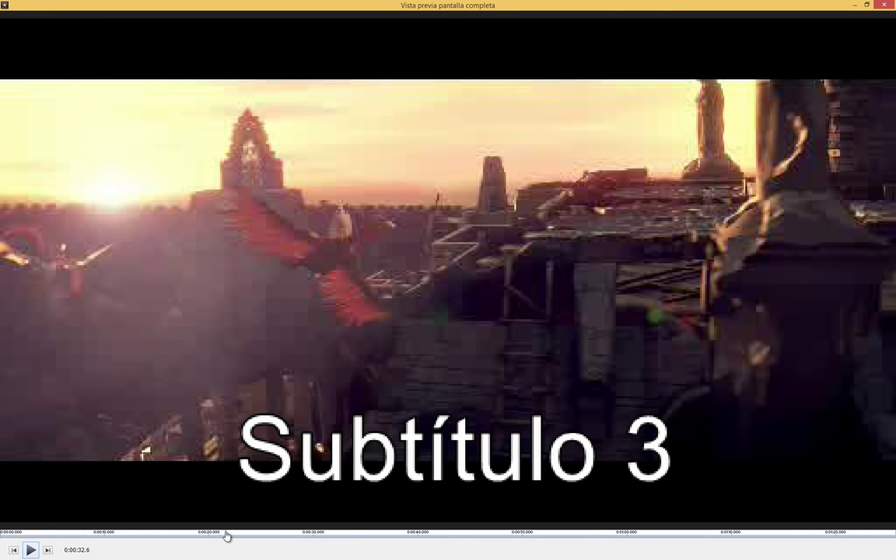
{"action": "left_click", "coordinate": [31, 550]}
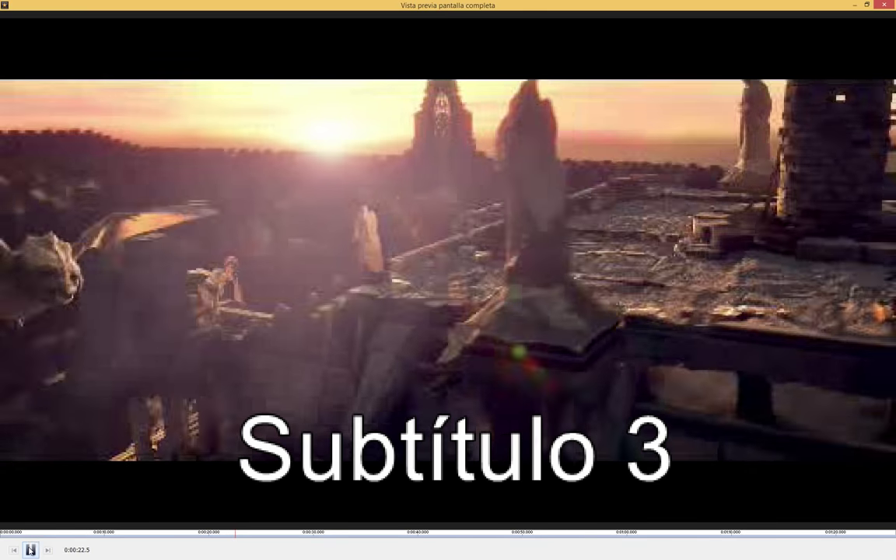
{"action": "left_click", "coordinate": [31, 550]}
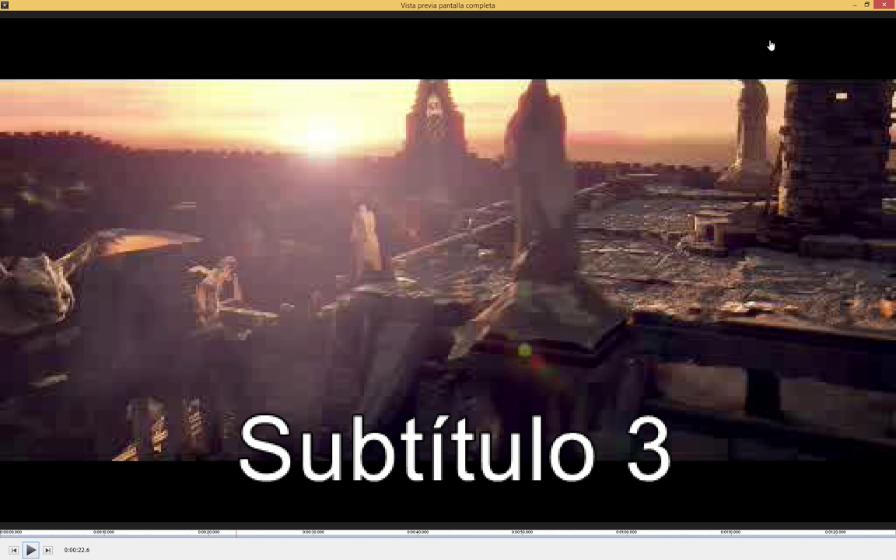
{"action": "left_click", "coordinate": [883, 6]}
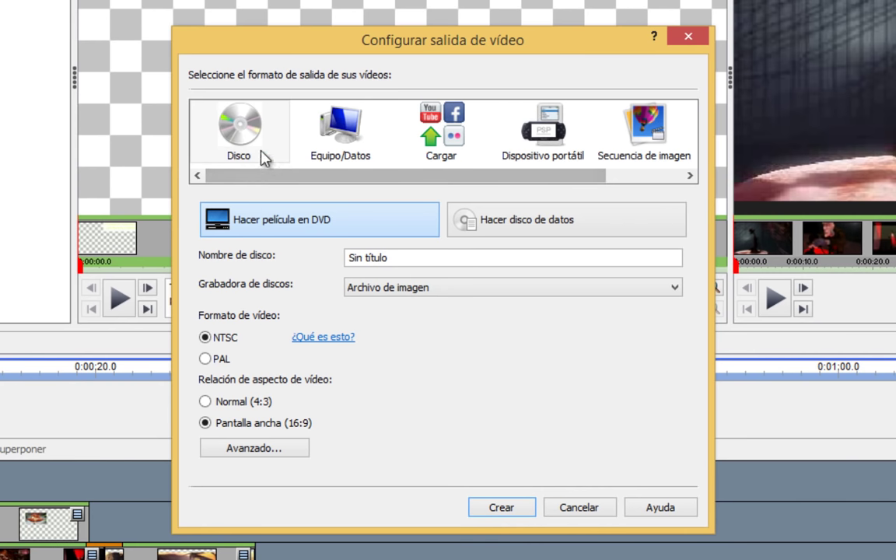
Choose Equipo/Datos as the video output and apply the detected format of 1920 x 1080 at 24.00 fps.
{"action": "left_click", "coordinate": [339, 135]}
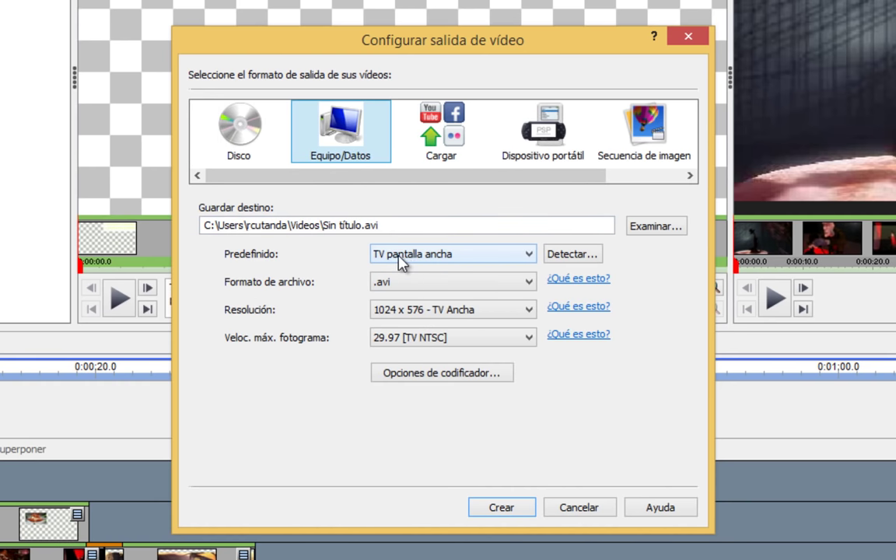
{"action": "left_click", "coordinate": [571, 255]}
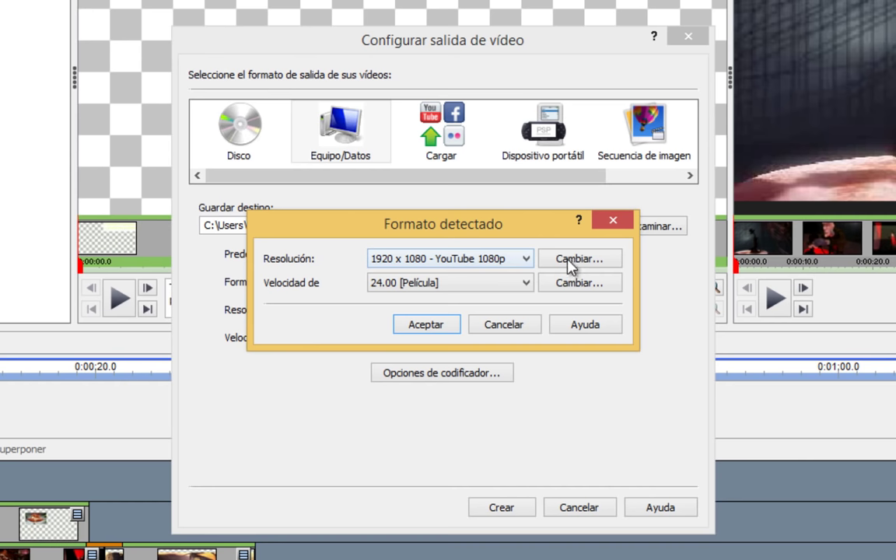
{"action": "left_click", "coordinate": [427, 327]}
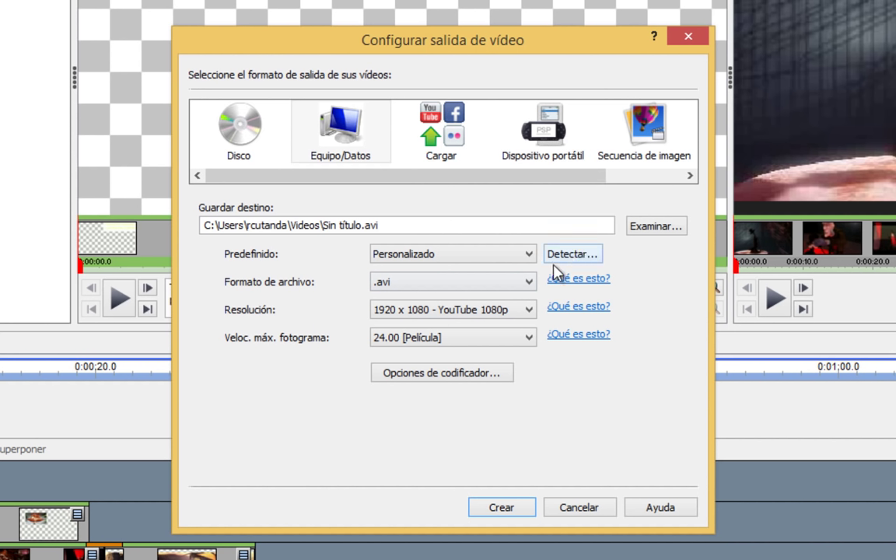
Try out the H264 quality factor in the AVI encoder options, discard the trial values, and accept the encoder settings.
{"action": "left_click", "coordinate": [452, 374]}
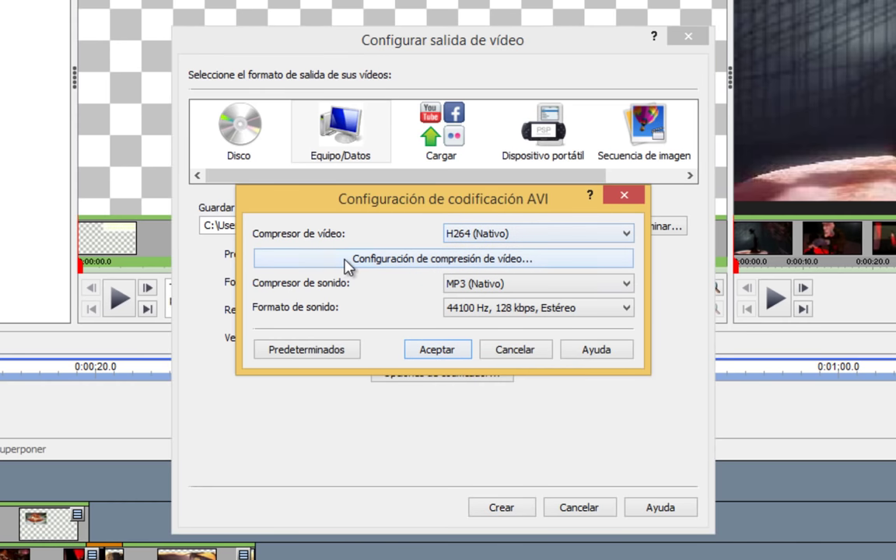
{"action": "left_click", "coordinate": [488, 256]}
{"action": "left_click_drag", "start_coordinate": [418, 275], "coordinate": [594, 294]}
{"action": "left_click", "coordinate": [497, 339]}
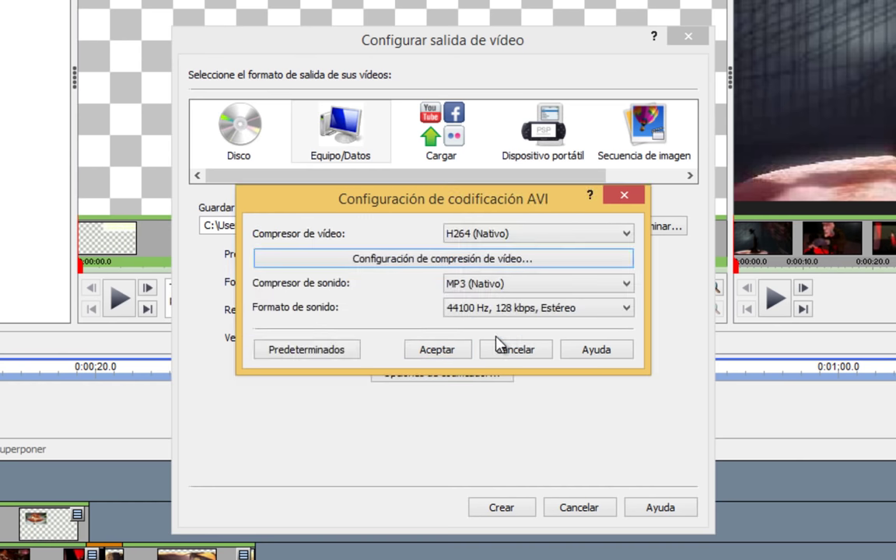
{"action": "left_click", "coordinate": [444, 259]}
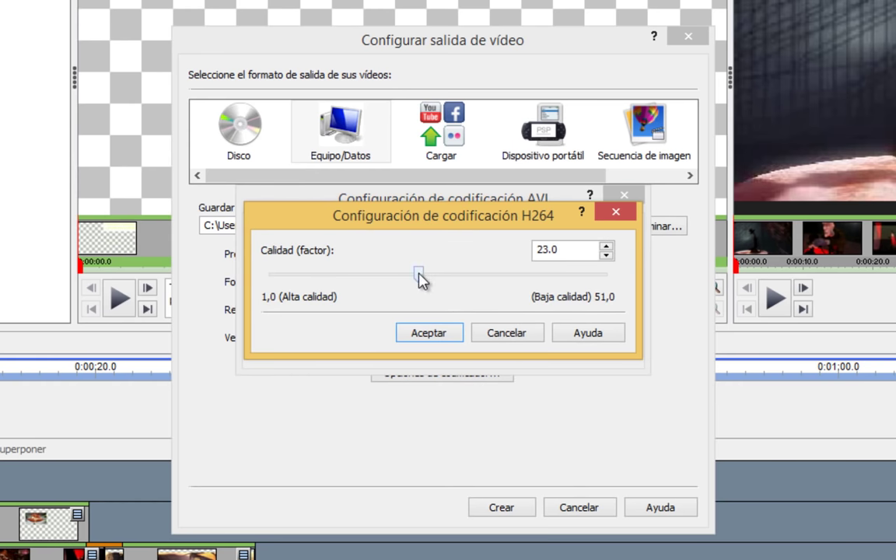
{"action": "left_click_drag", "start_coordinate": [420, 280], "coordinate": [552, 280]}
{"action": "left_click", "coordinate": [514, 339]}
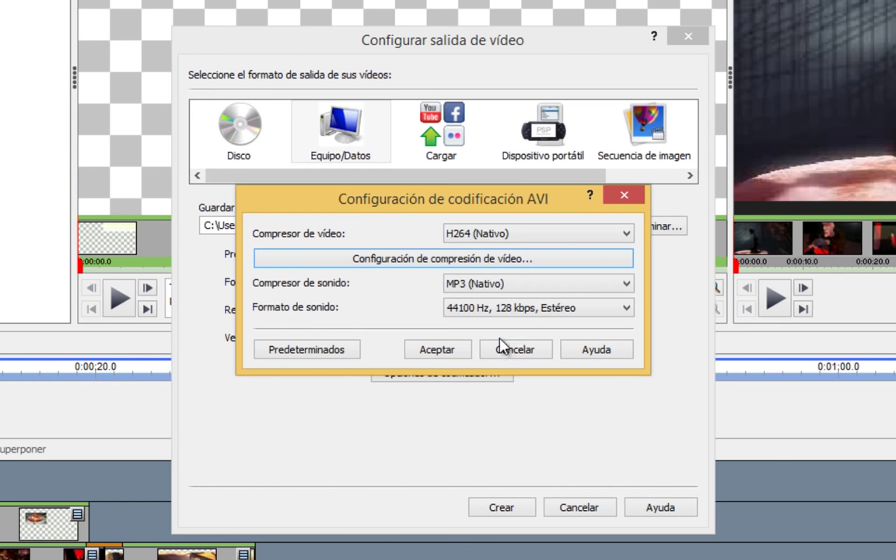
{"action": "left_click", "coordinate": [454, 359]}
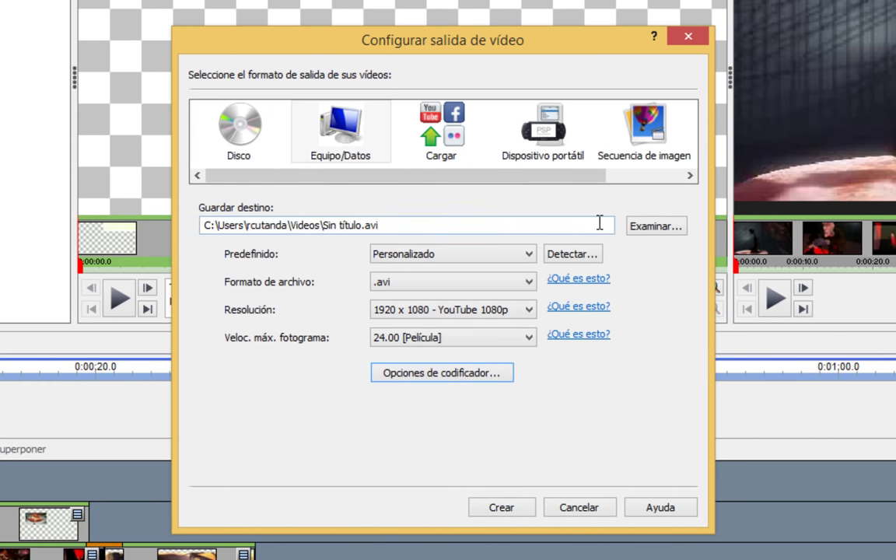
Change the output file name to "TutorialVideopad.avi" in the save destination and create the video.
{"action": "left_click", "coordinate": [375, 224]}
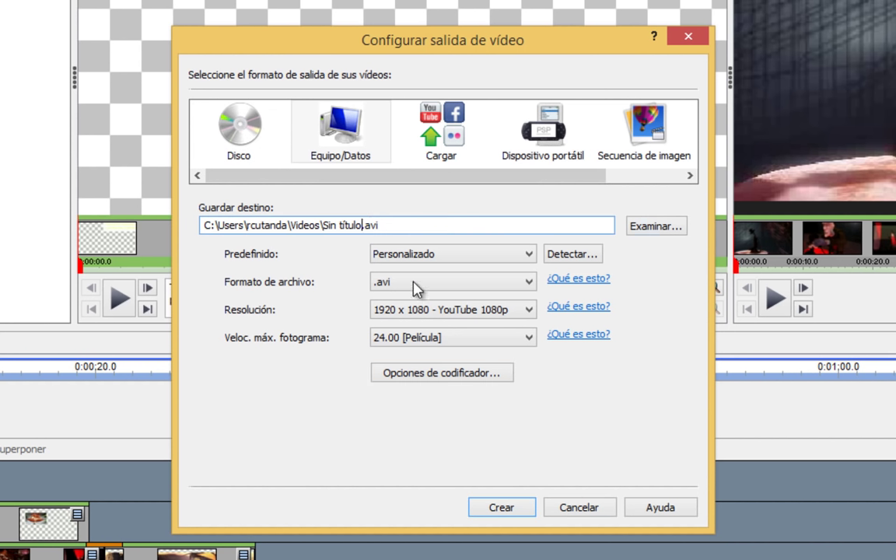
{"action": "key", "text": "BackSpace"}
{"action": "key", "text": "BackSpace"}
{"action": "key", "text": "BackSpace"}
{"action": "key", "text": "BackSpace"}
{"action": "key", "text": "BackSpace"}
{"action": "key", "text": "BackSpace"}
{"action": "key", "text": "BackSpace"}
{"action": "key", "text": "BackSpace"}
{"action": "key", "text": "BackSpace"}
{"action": "key", "text": "BackSpace"}
{"action": "type", "text": "Turo"}
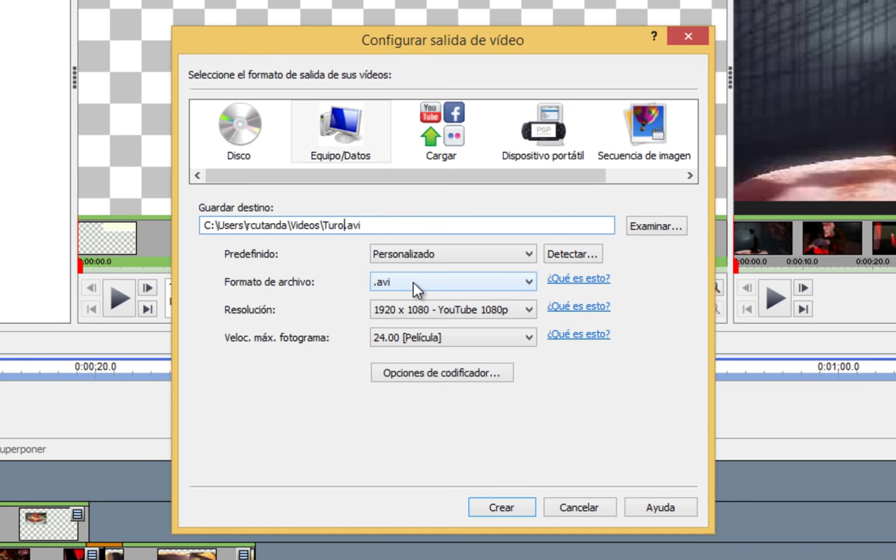
{"action": "key", "text": "BackSpace"}
{"action": "key", "text": "BackSpace"}
{"action": "type", "text": "torialVideopad"}
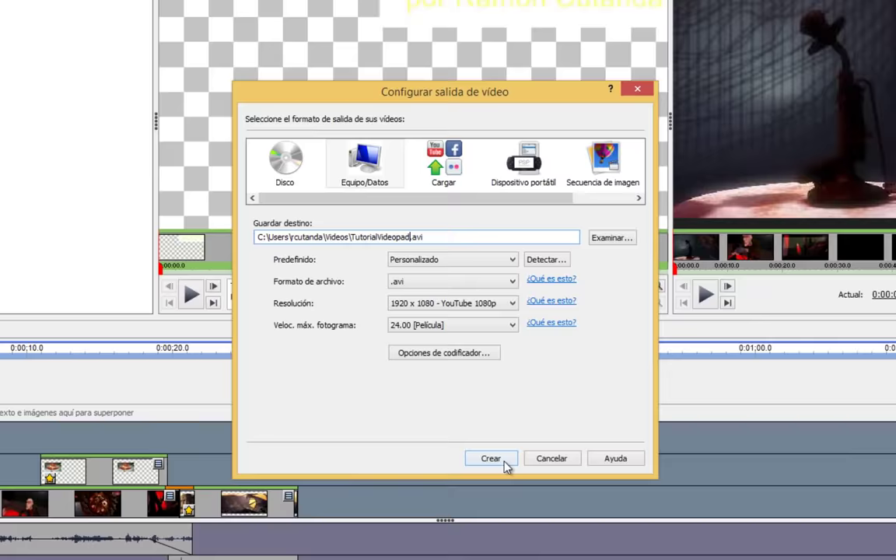
{"action": "left_click", "coordinate": [501, 507]}
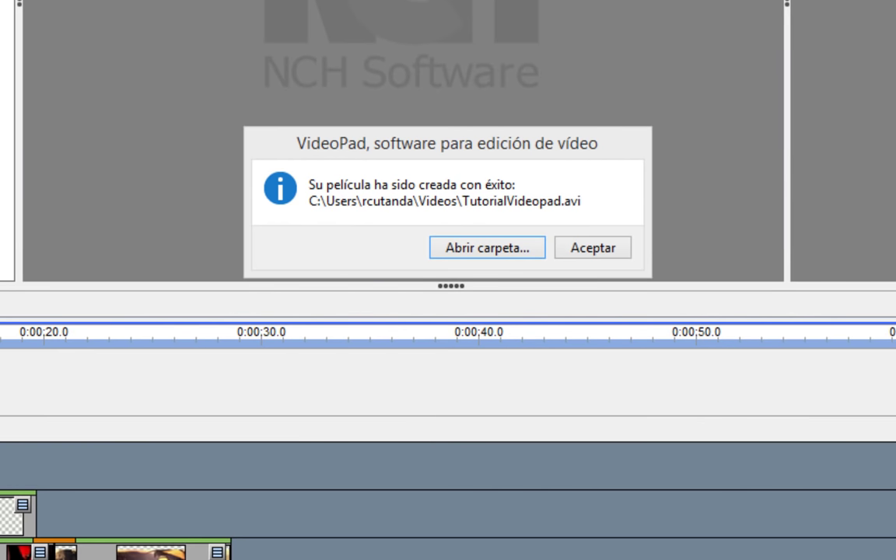
Open the folder of the exported video, play "TutorialVideopad.avi" in VLC full screen, and close the player.
{"action": "left_click", "coordinate": [504, 251]}
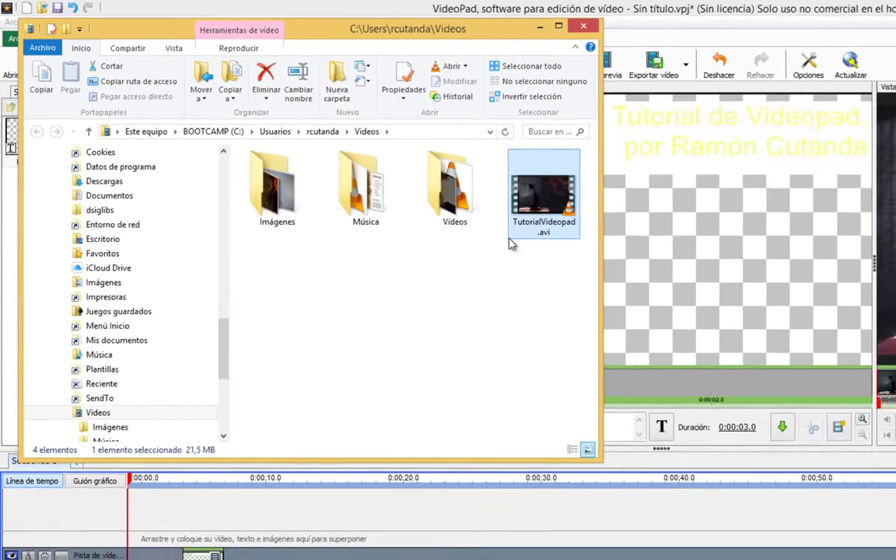
{"action": "double_click", "coordinate": [604, 223]}
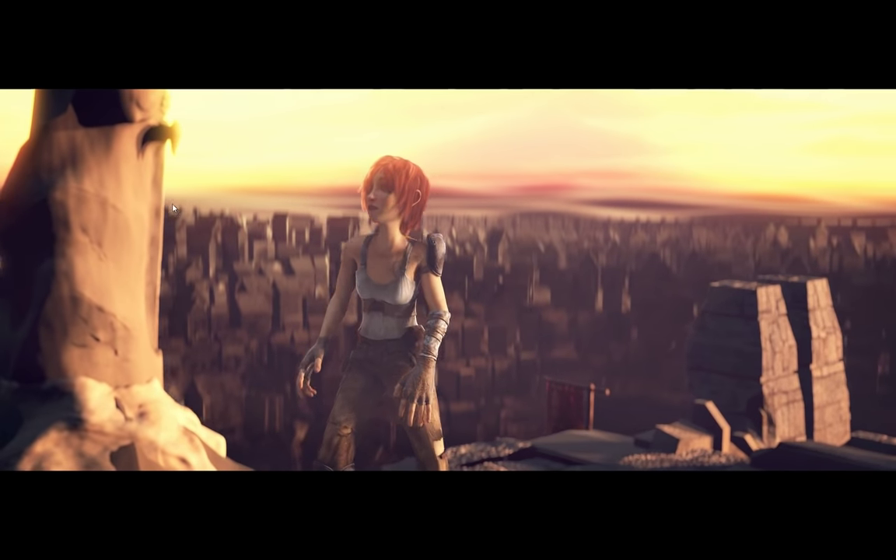
{"action": "mouse_move", "coordinate": [599, 196]}
{"action": "double_click", "coordinate": [586, 216]}
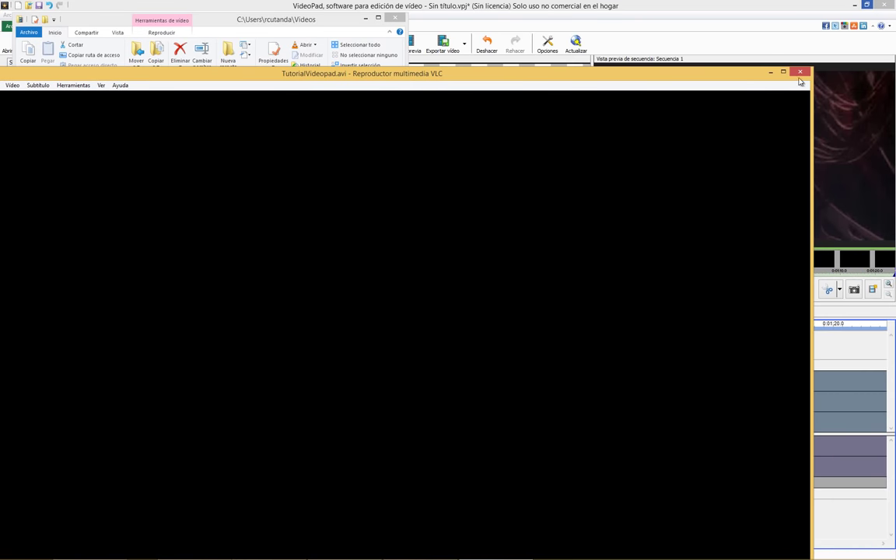
{"action": "left_click", "coordinate": [800, 72]}
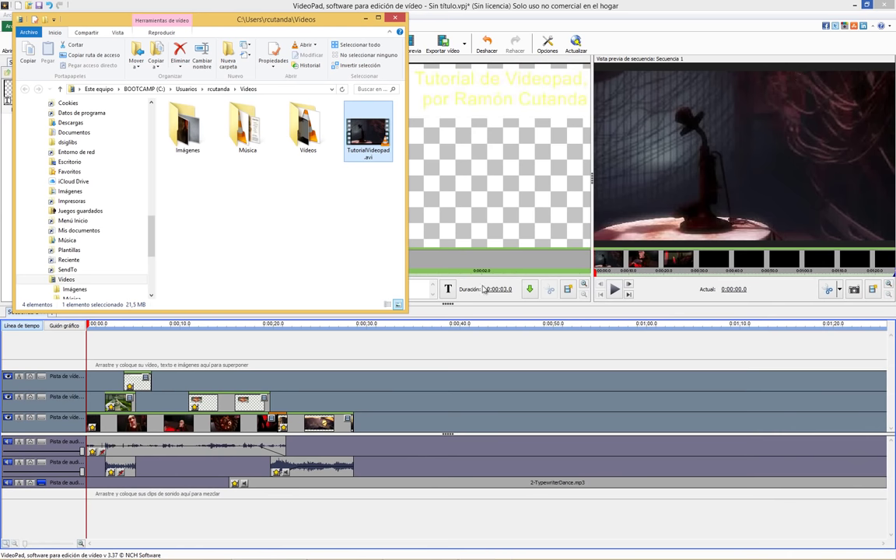
Start a new project and save the current one in the Videos folder as "Proyecto de prueb.vpj".
{"action": "left_click", "coordinate": [403, 369]}
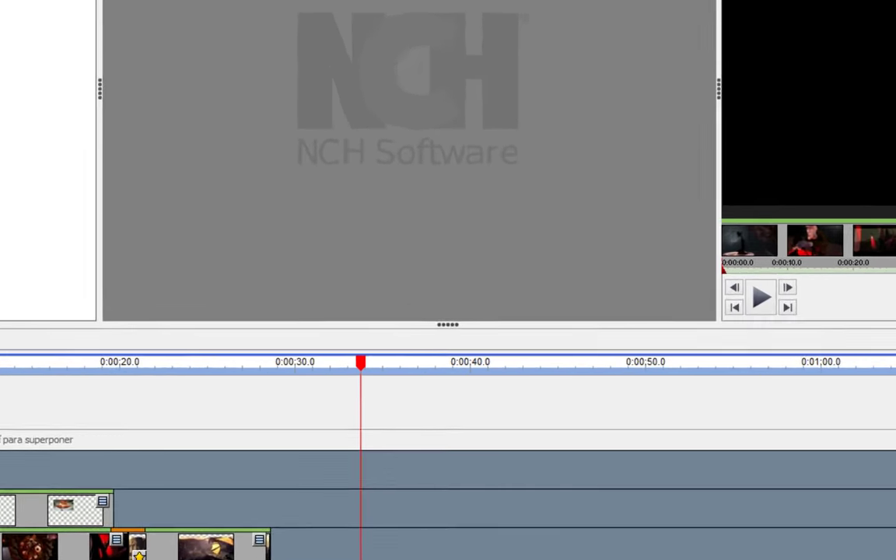
{"action": "key", "text": "ctrl+n"}
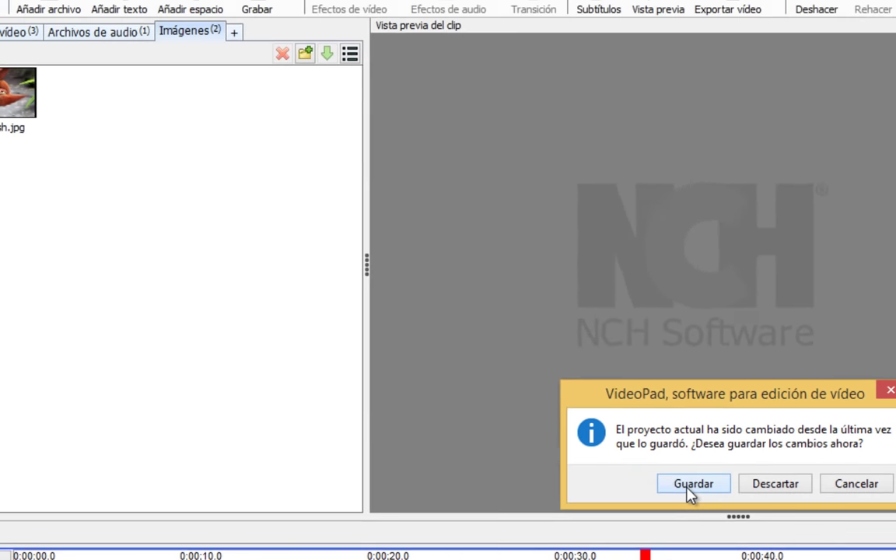
{"action": "left_click", "coordinate": [389, 299]}
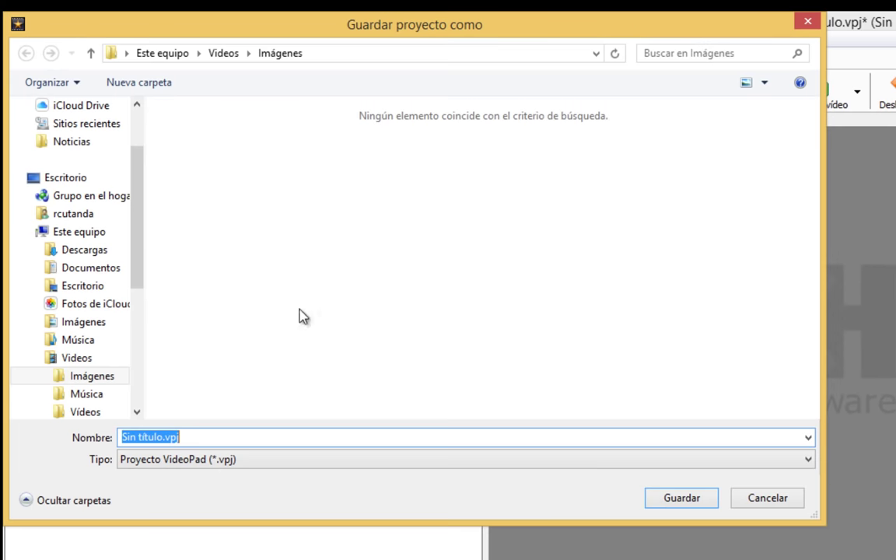
{"action": "left_click", "coordinate": [243, 54]}
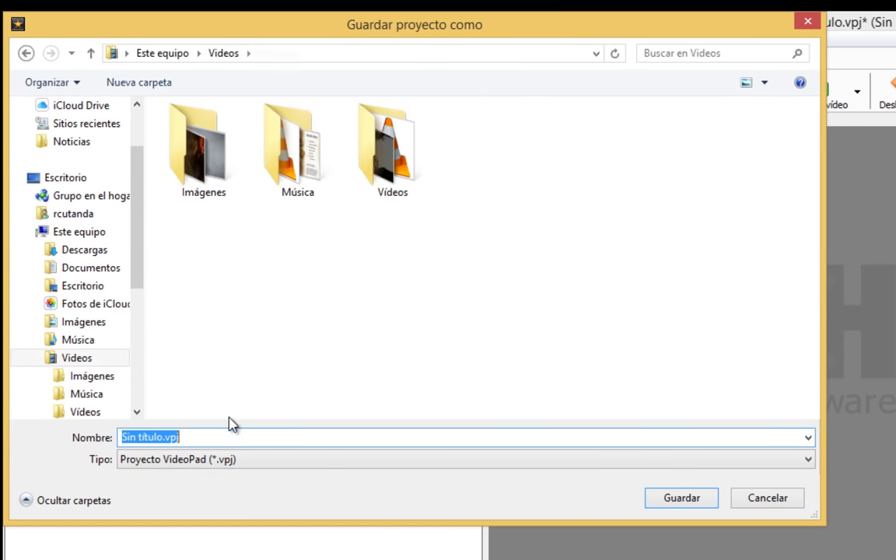
{"action": "left_click", "coordinate": [161, 439]}
{"action": "left_click_drag", "start_coordinate": [163, 436], "coordinate": [7, 414]}
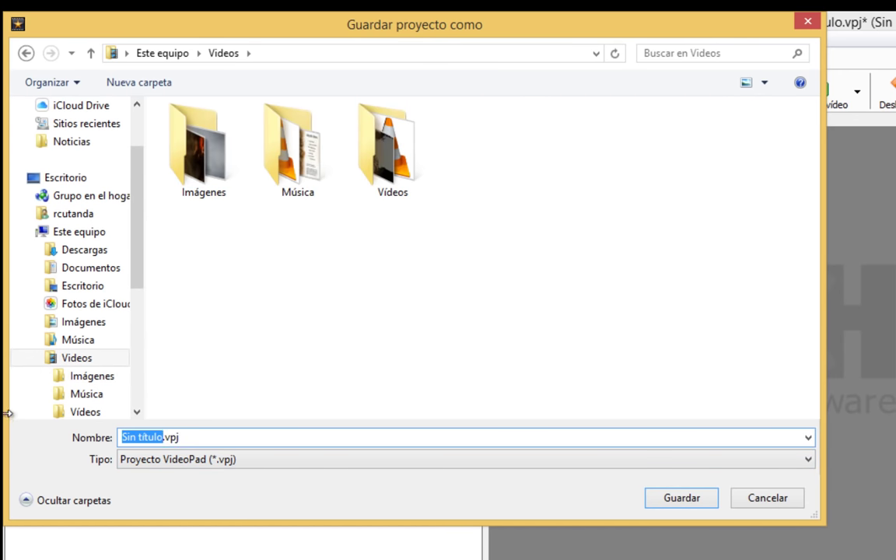
{"action": "type", "text": "Proyecto de prueb"}
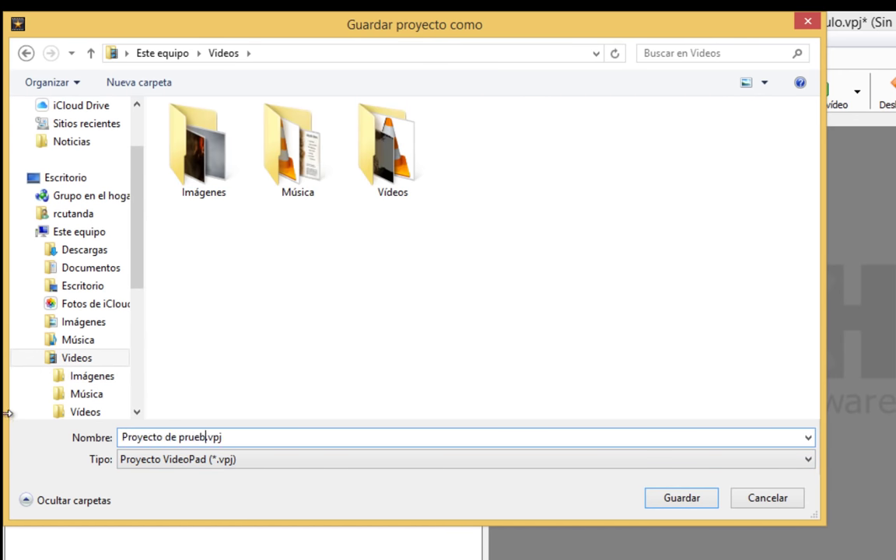
{"action": "key", "text": "Return"}
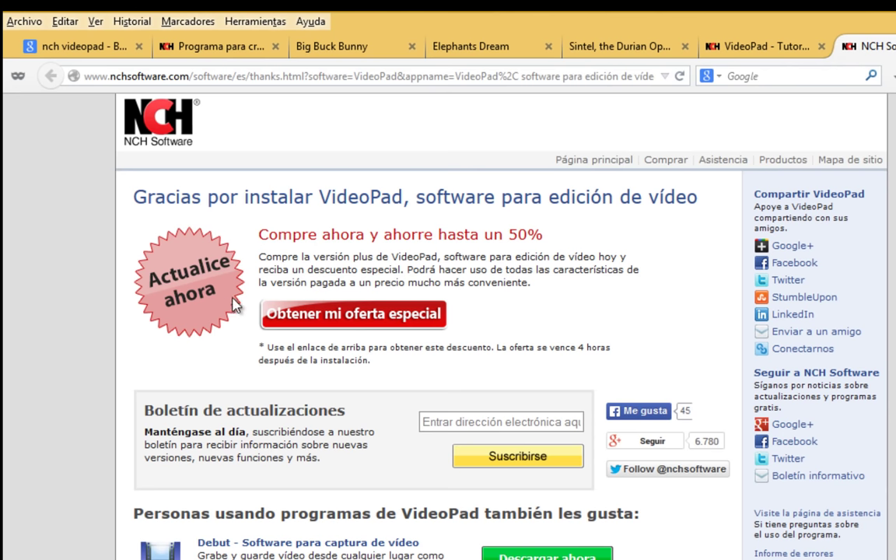
Look over the VideoPad web offer, open the commercial licence prices, and highlight the home edition's discounted price.
{"action": "scroll", "coordinate": [343, 466], "scroll_direction": "down", "scroll_amount": 4}
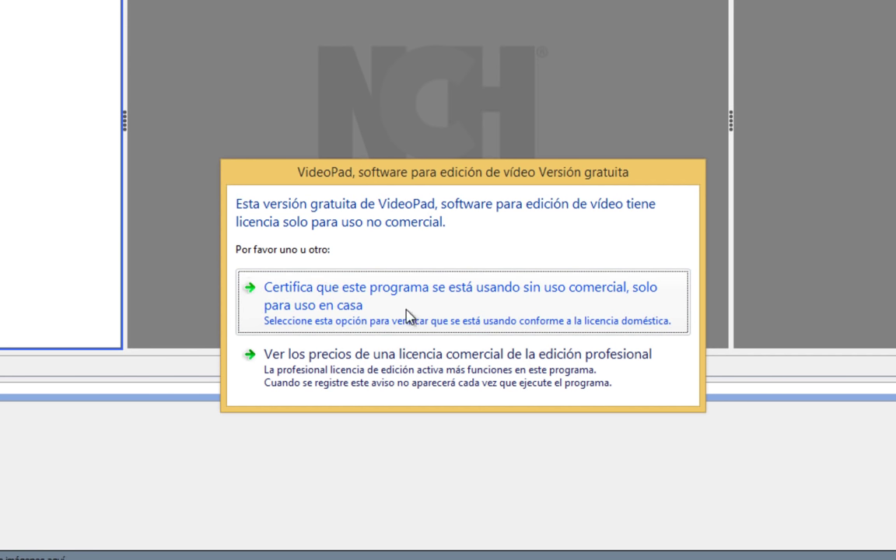
{"action": "left_click", "coordinate": [380, 370]}
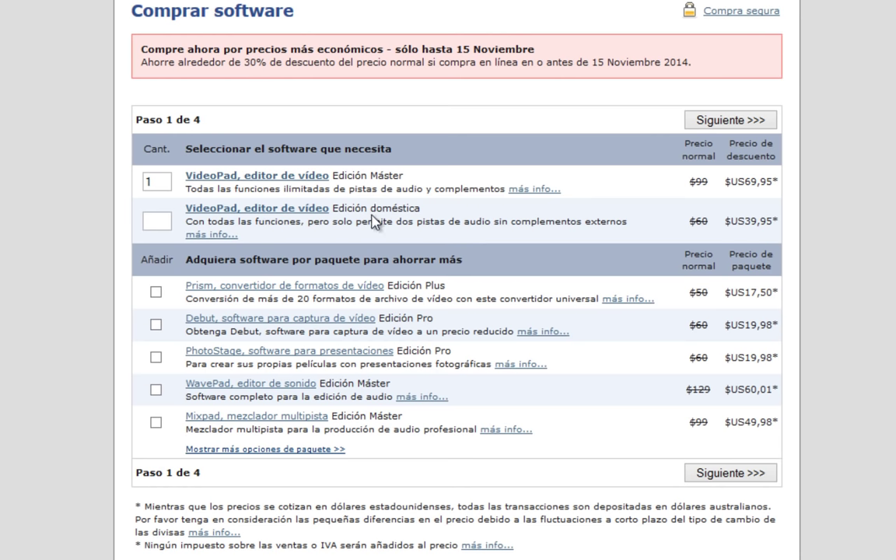
{"action": "left_click_drag", "start_coordinate": [407, 215], "coordinate": [770, 241]}
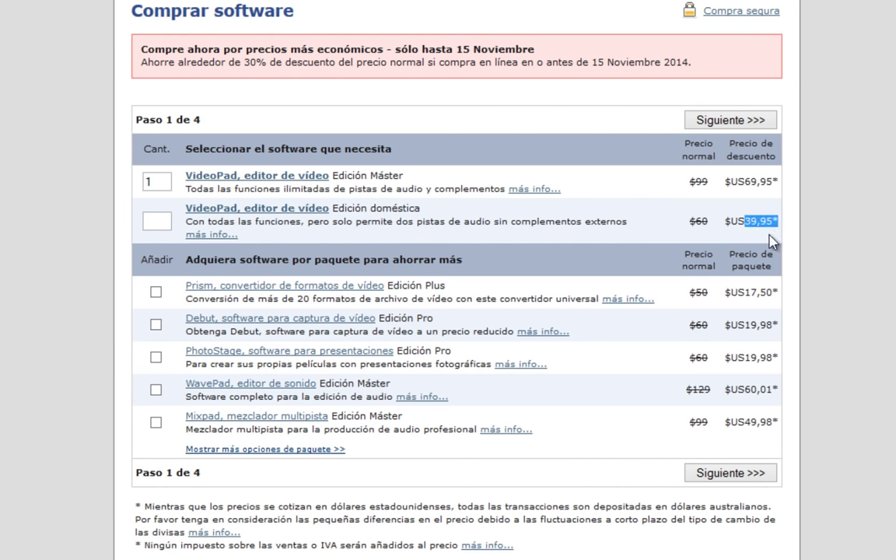